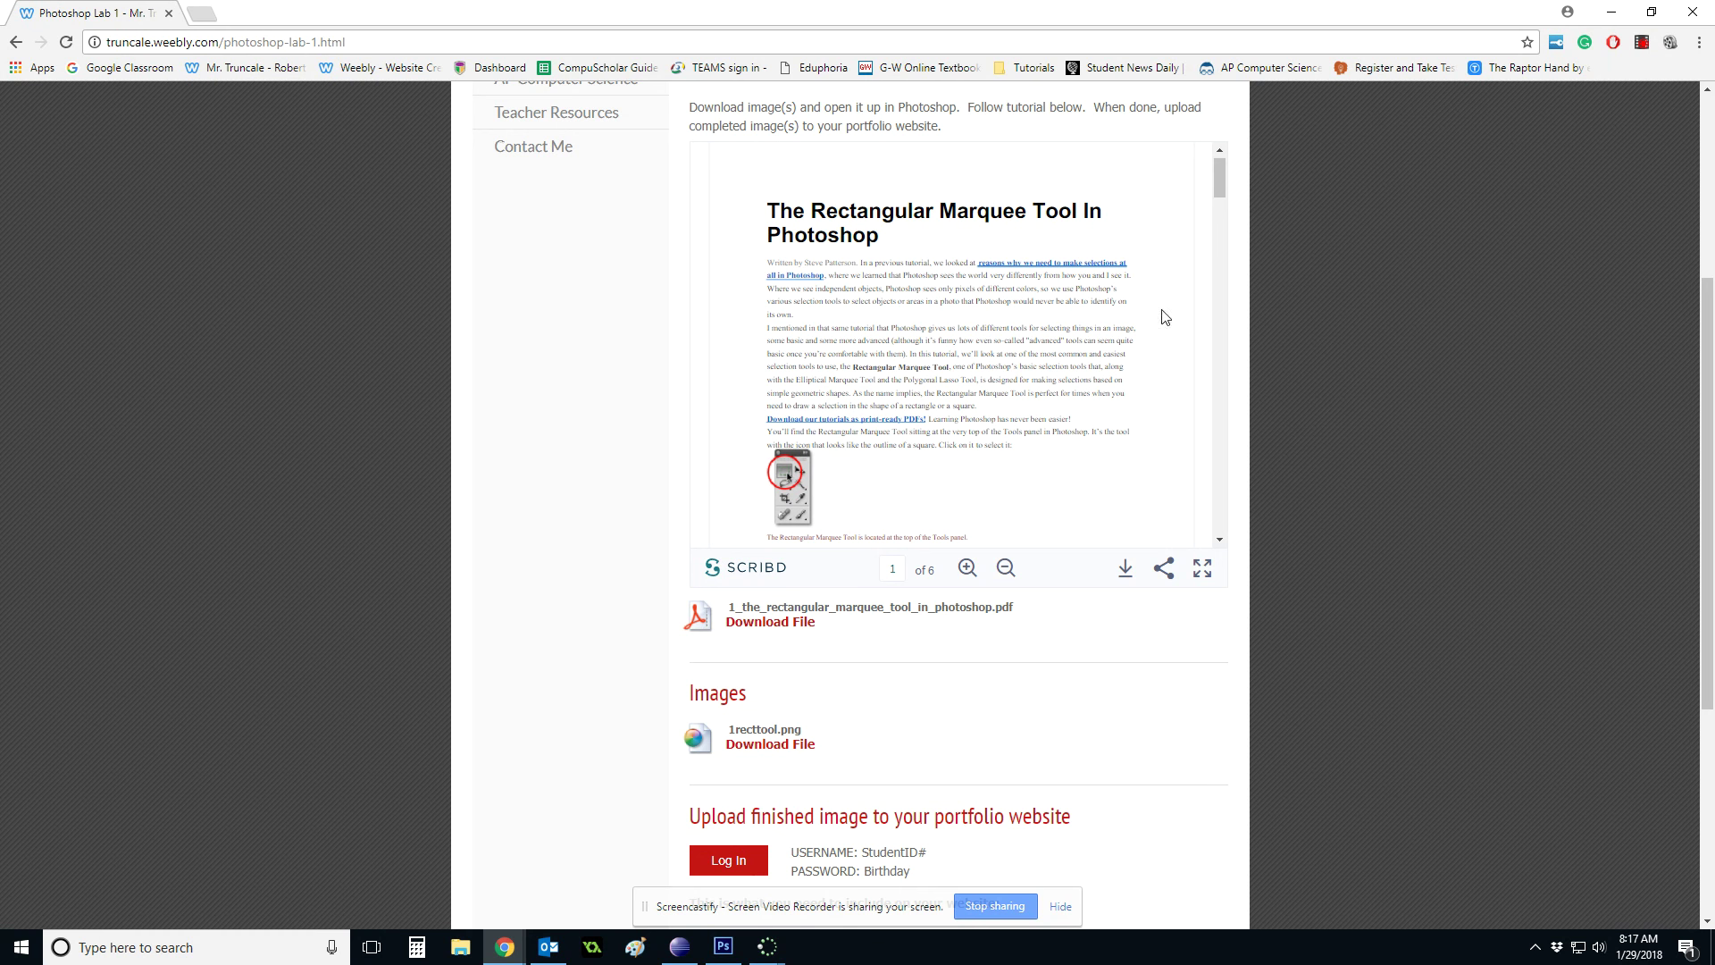
# Skim the embedded tutorial, then open 1_the_rectangular_marquee_tool_in_photoshop.pdf from the lab page and look over its first pages
pyautogui.moveTo(1220, 184); pyautogui.dragTo(1220, 220)
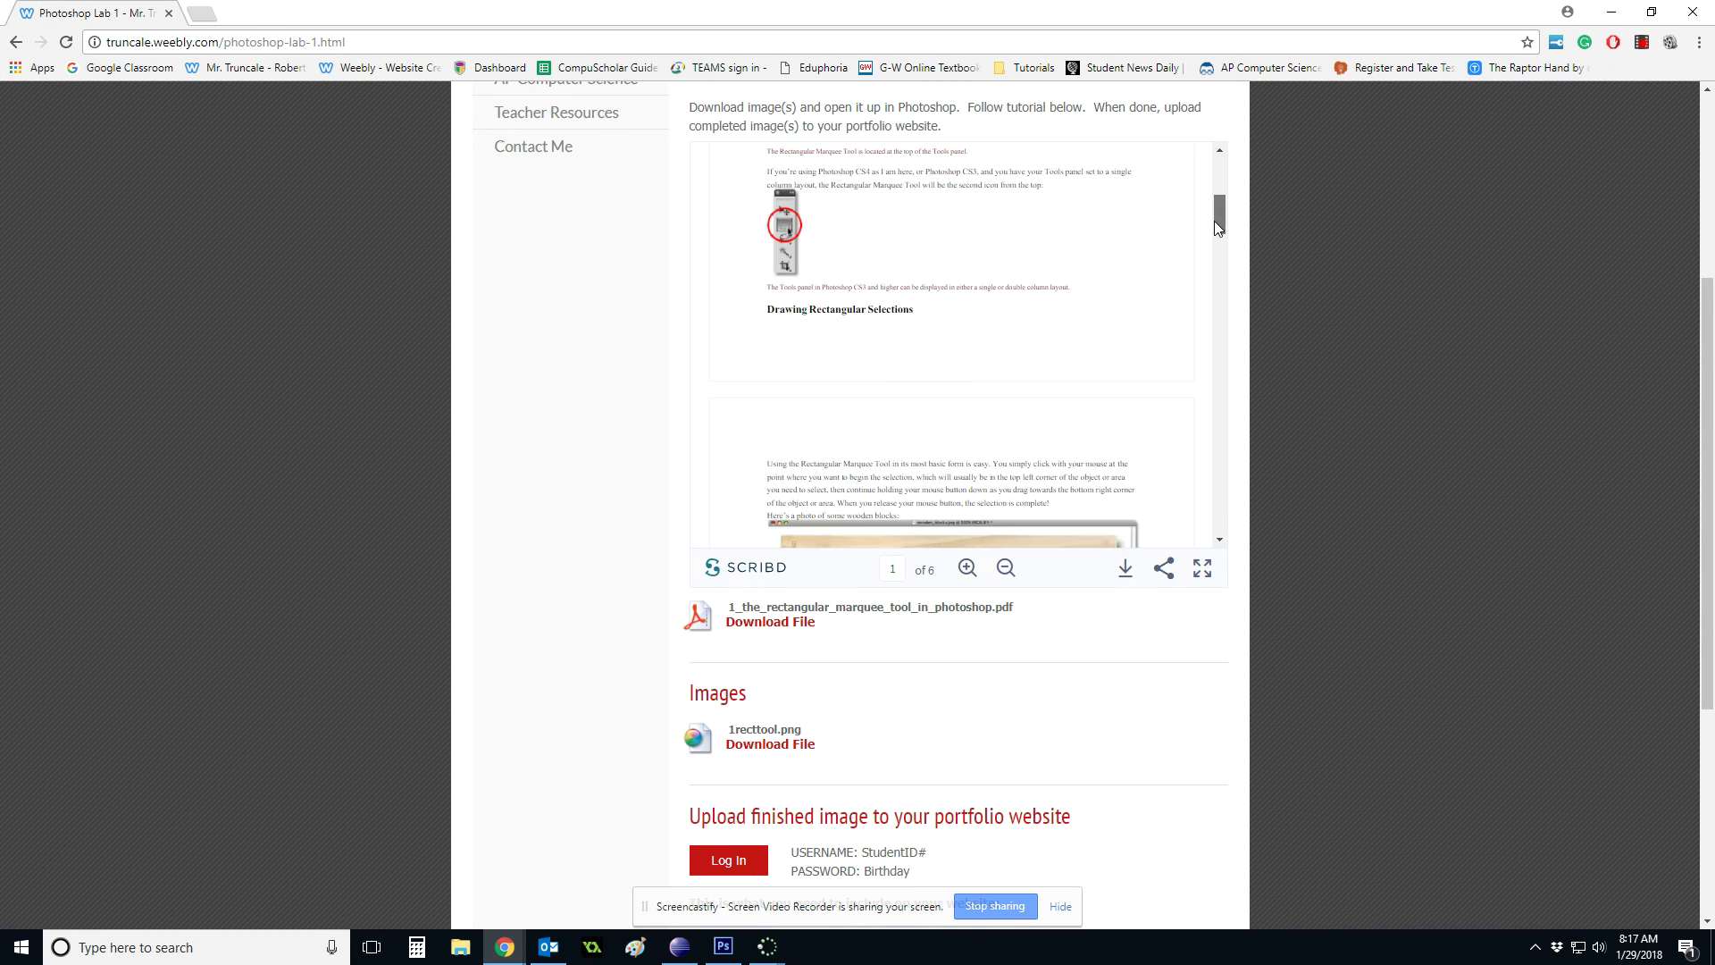
pyautogui.scroll(3, 1018, 339)
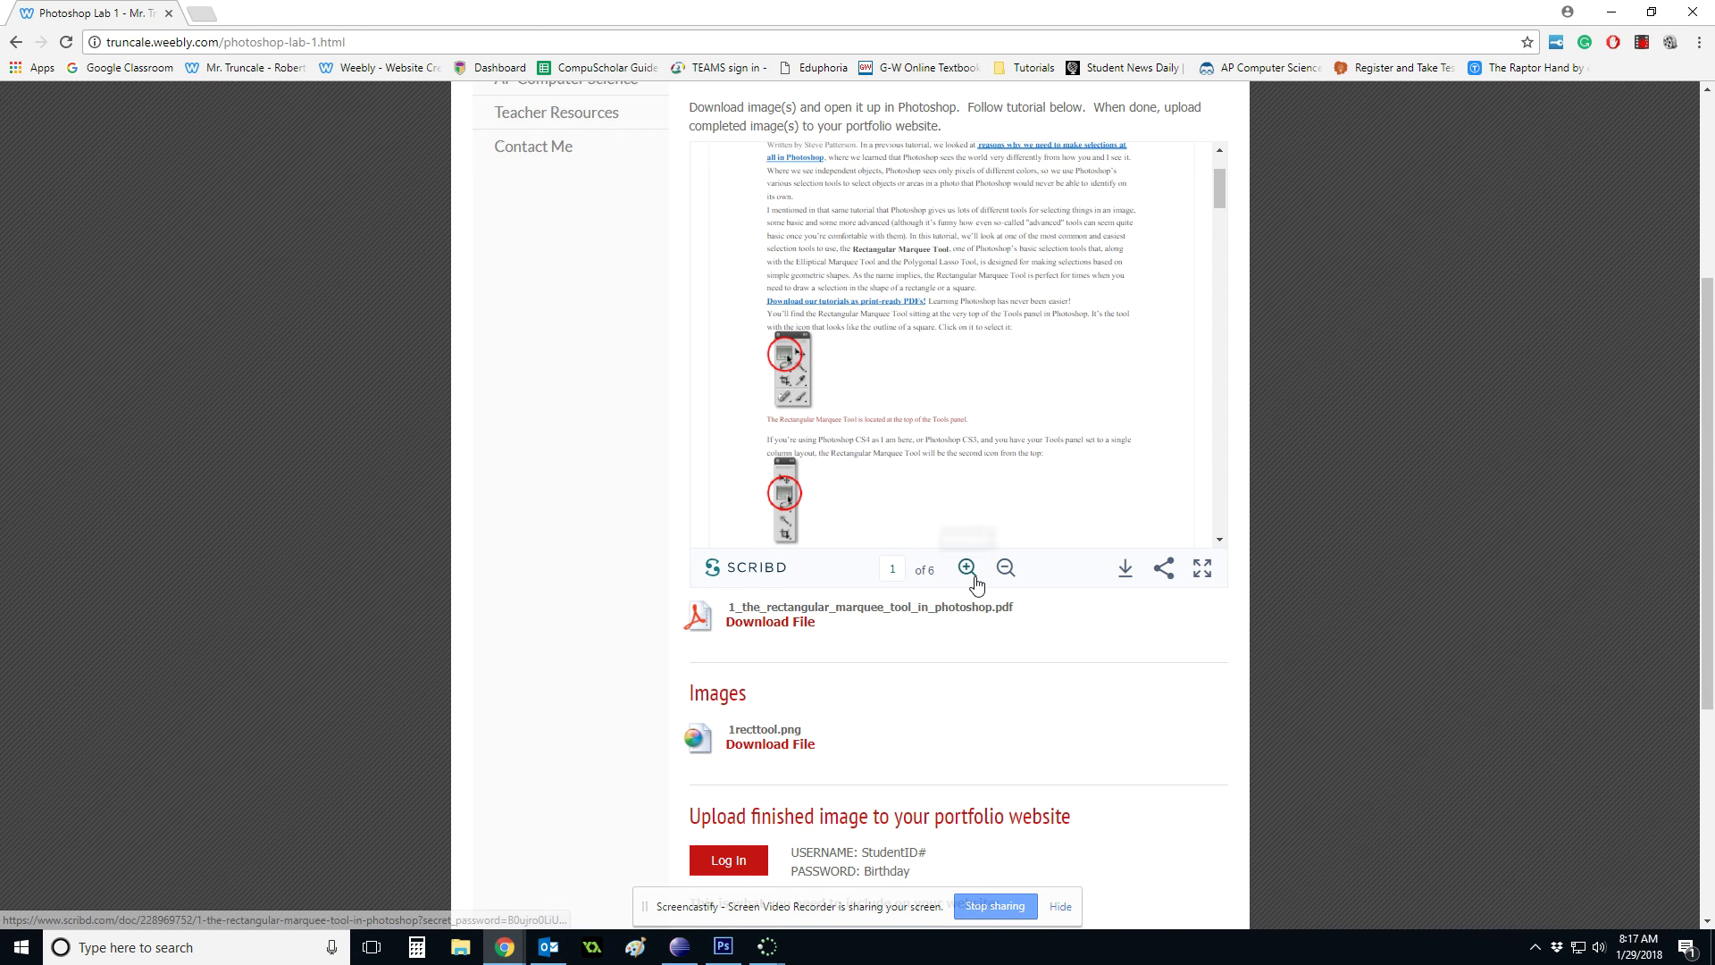
pyautogui.click(791, 624)
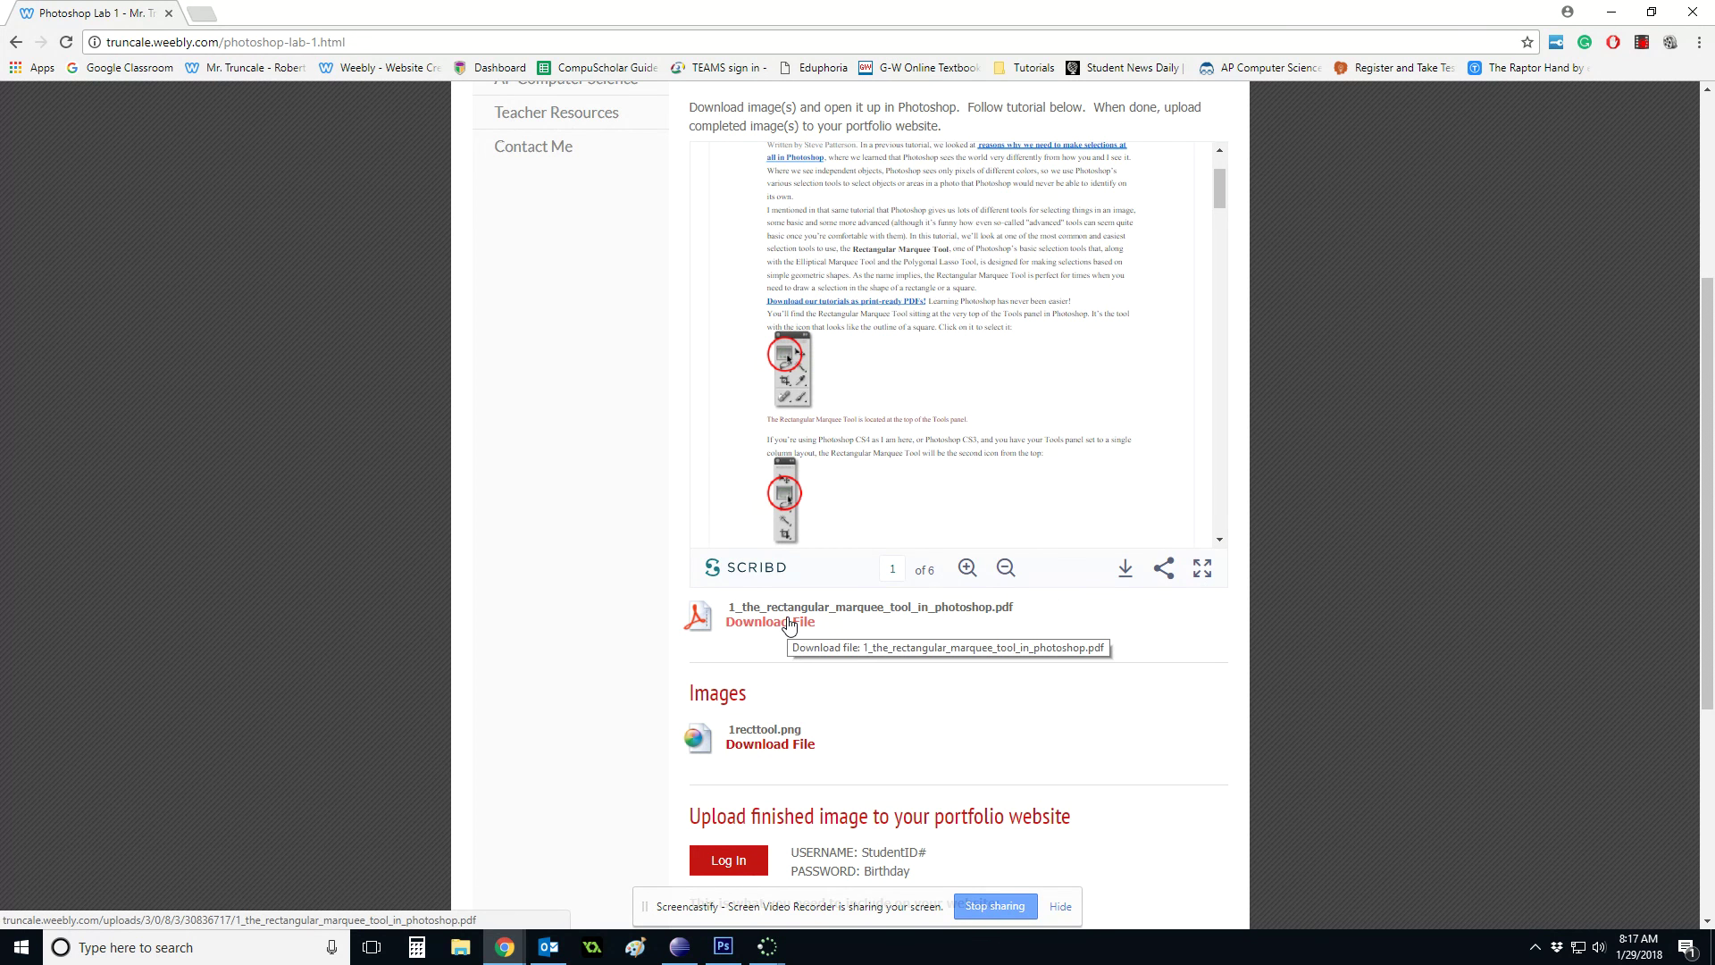
pyautogui.click(789, 624)
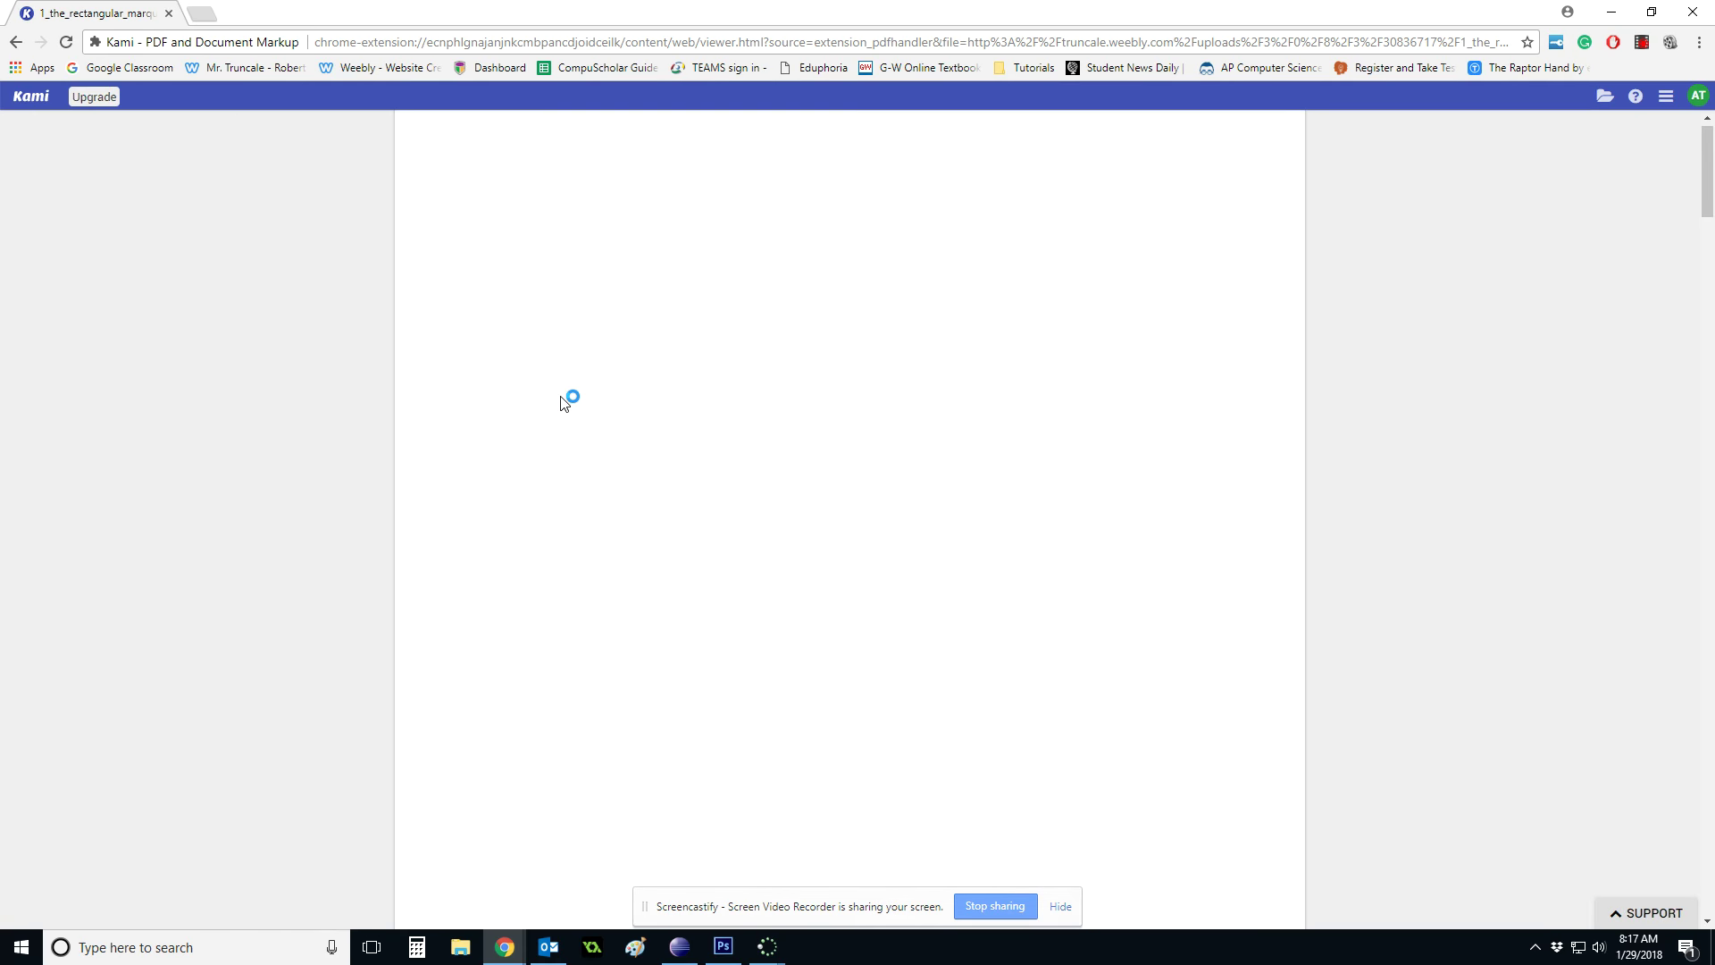
pyautogui.scroll(-7, 812, 515)
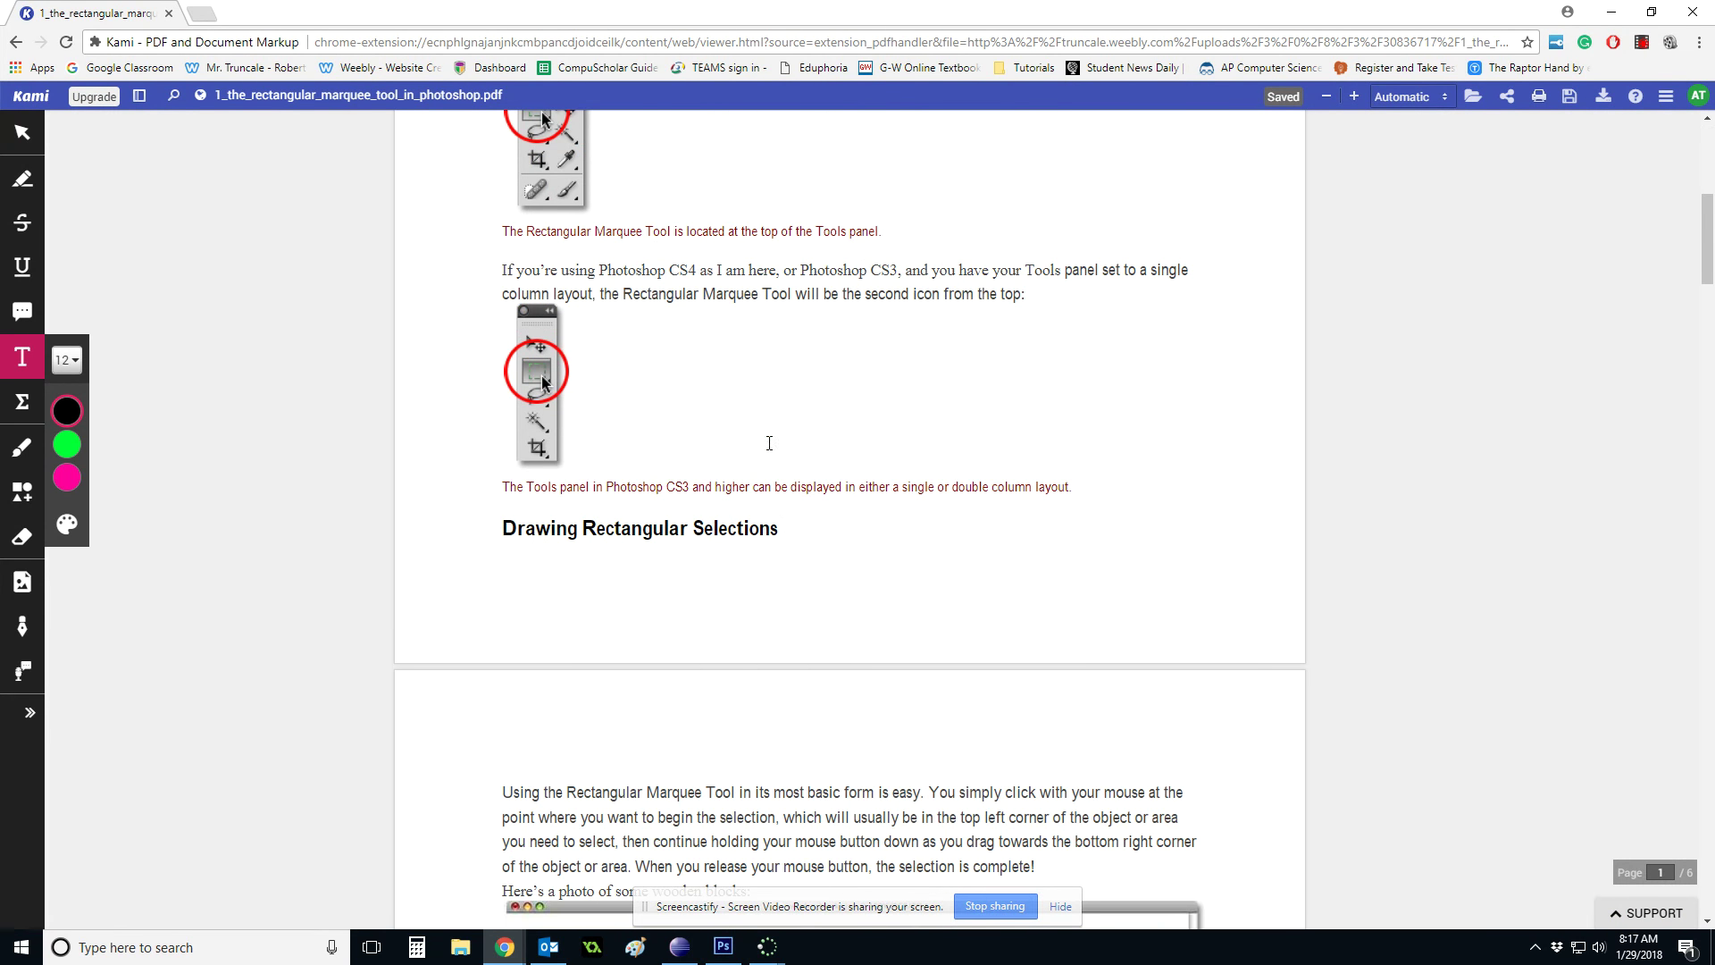
pyautogui.scroll(7, 816, 446)
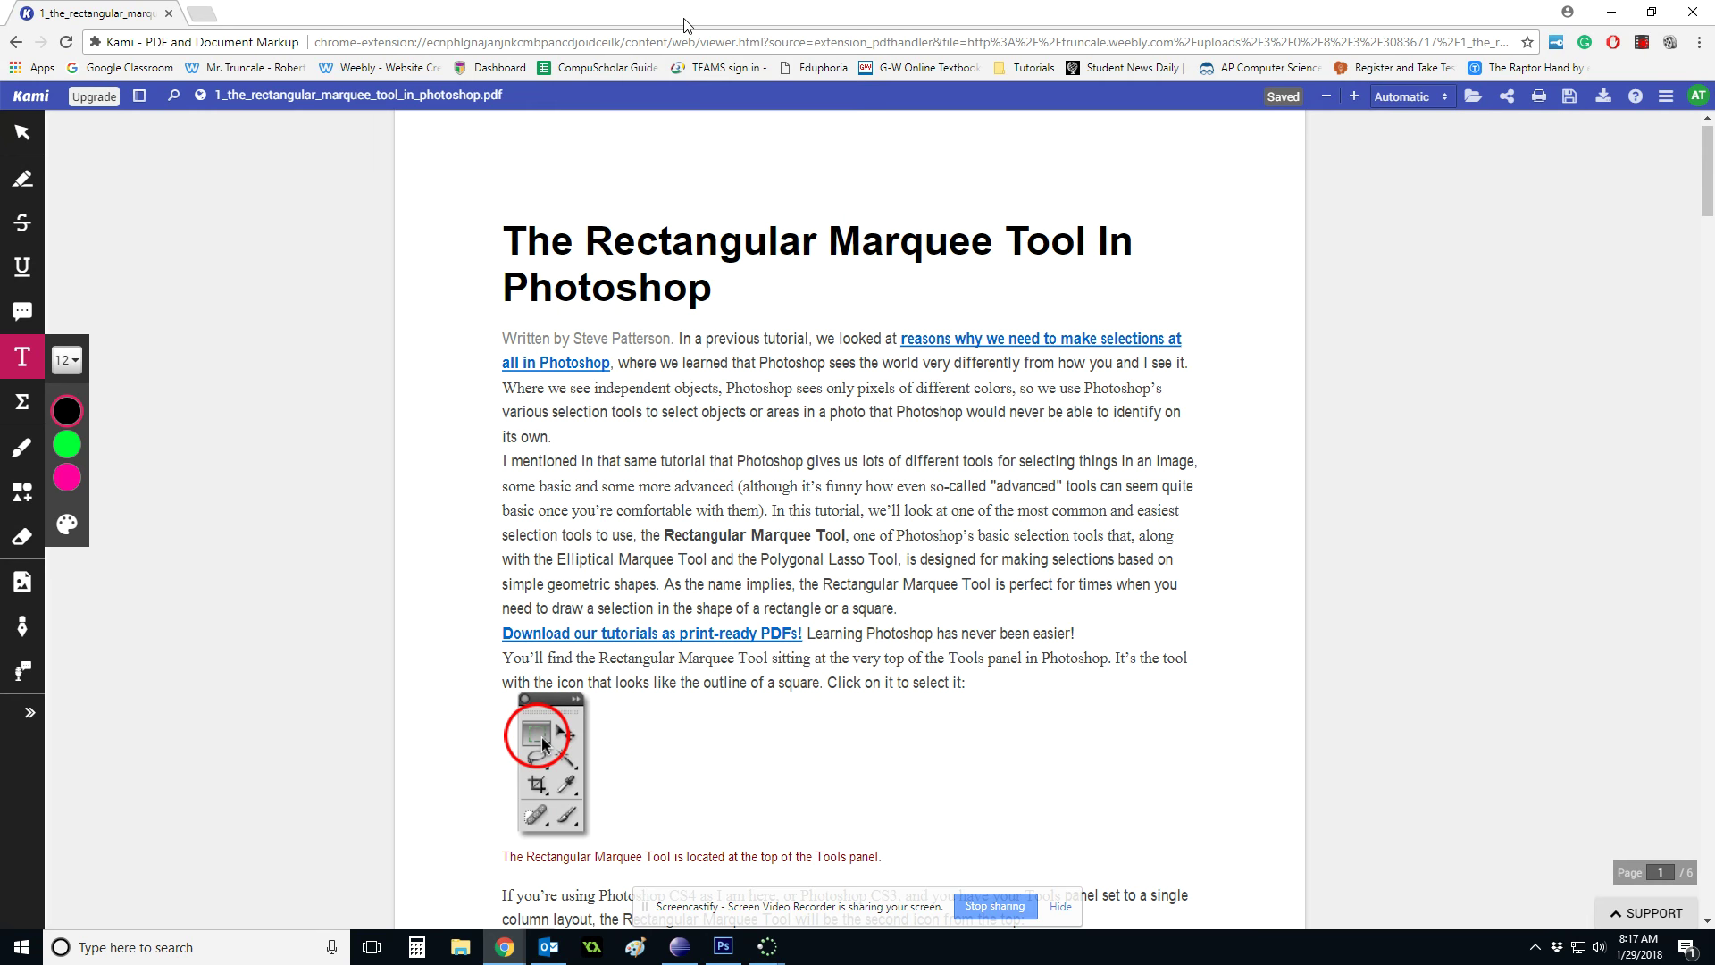
# Arrange the browser window side by side with Photoshop and enlarge the tutorial PDF to 110%
pyautogui.moveTo(658, 18); pyautogui.dragTo(1710, 27)
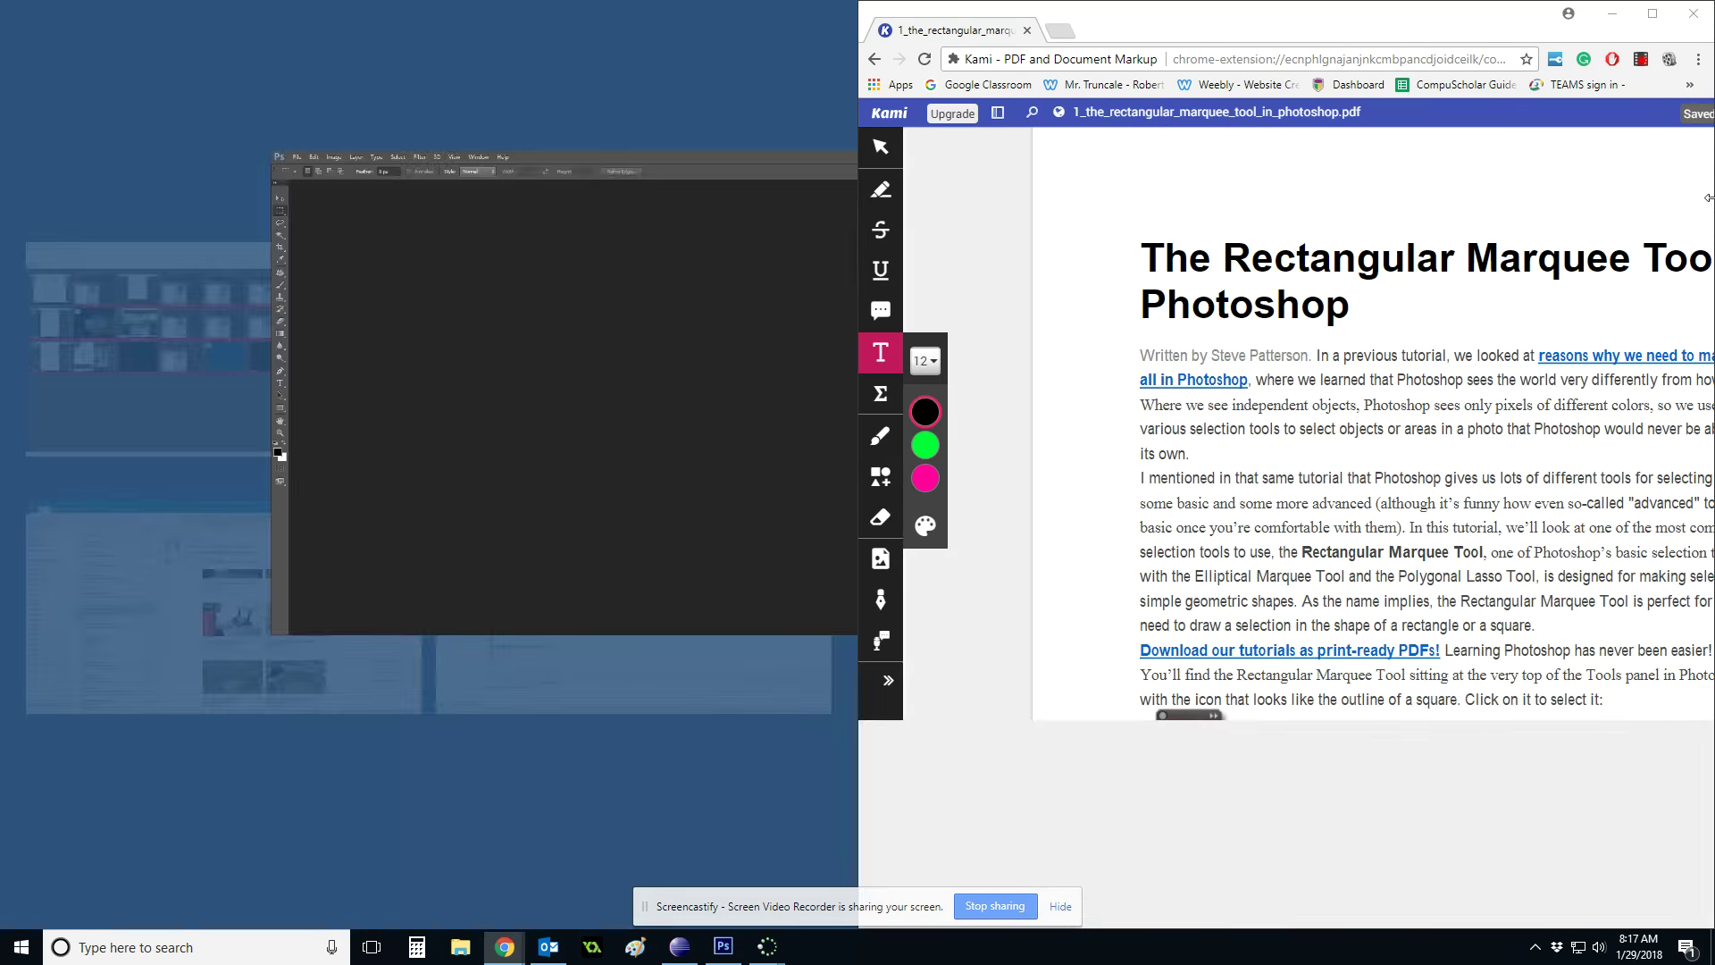
pyautogui.click(543, 298)
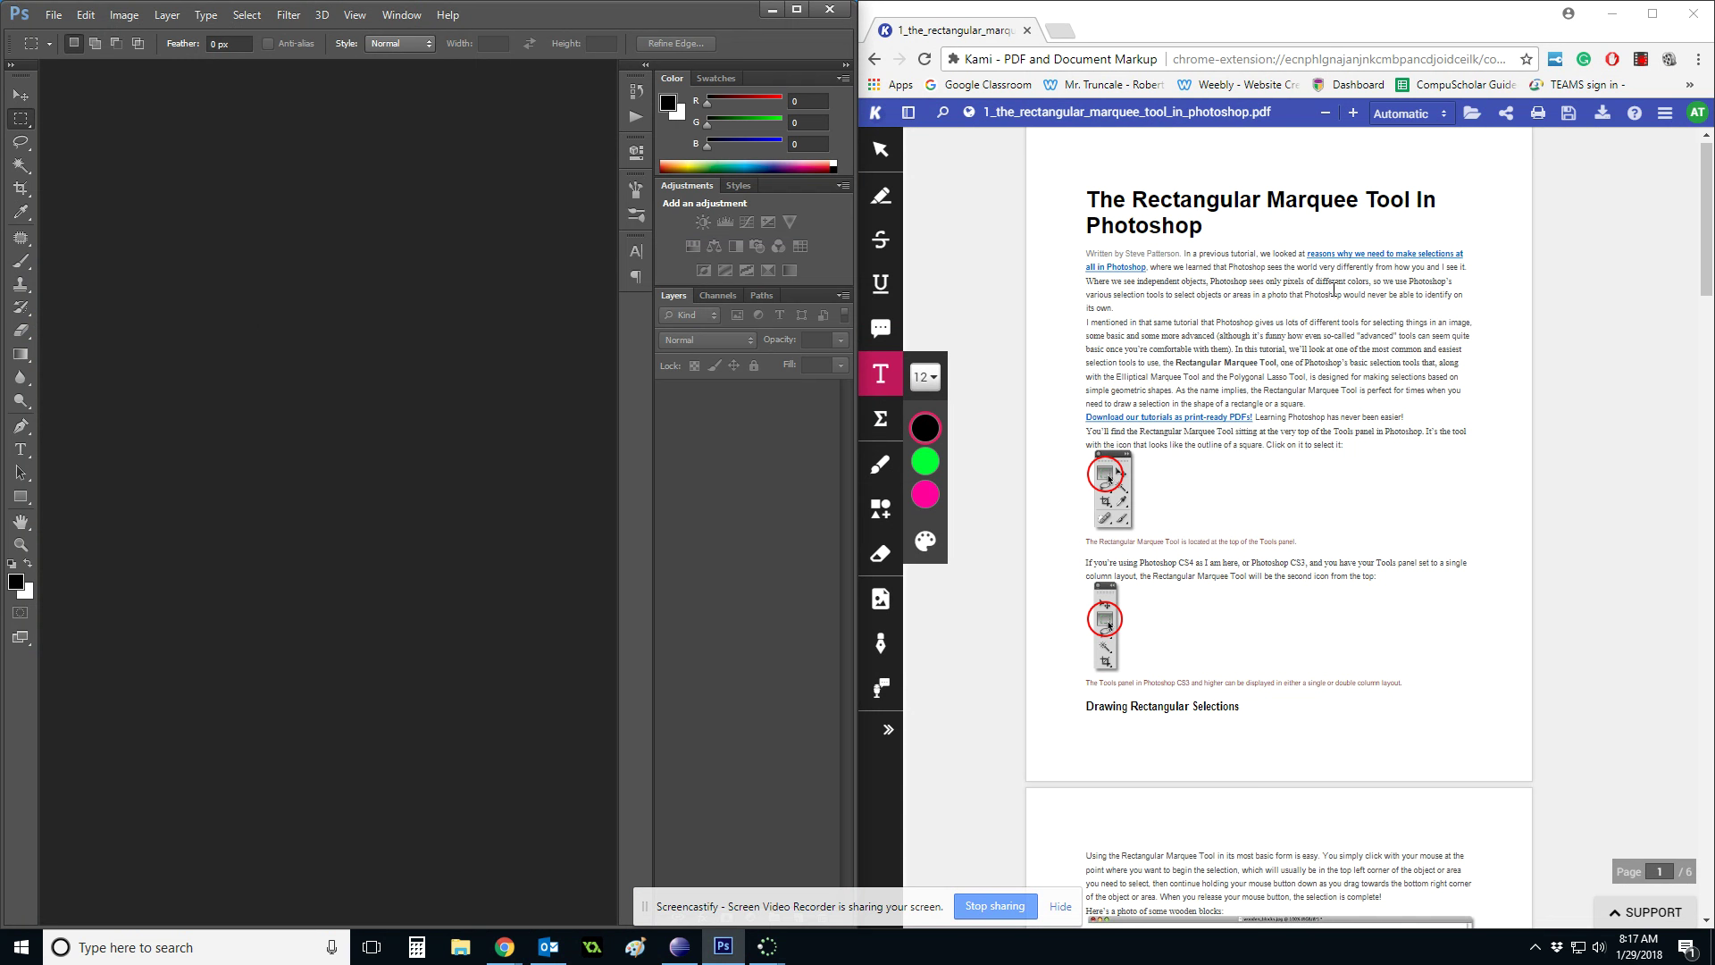
pyautogui.click(1353, 113)
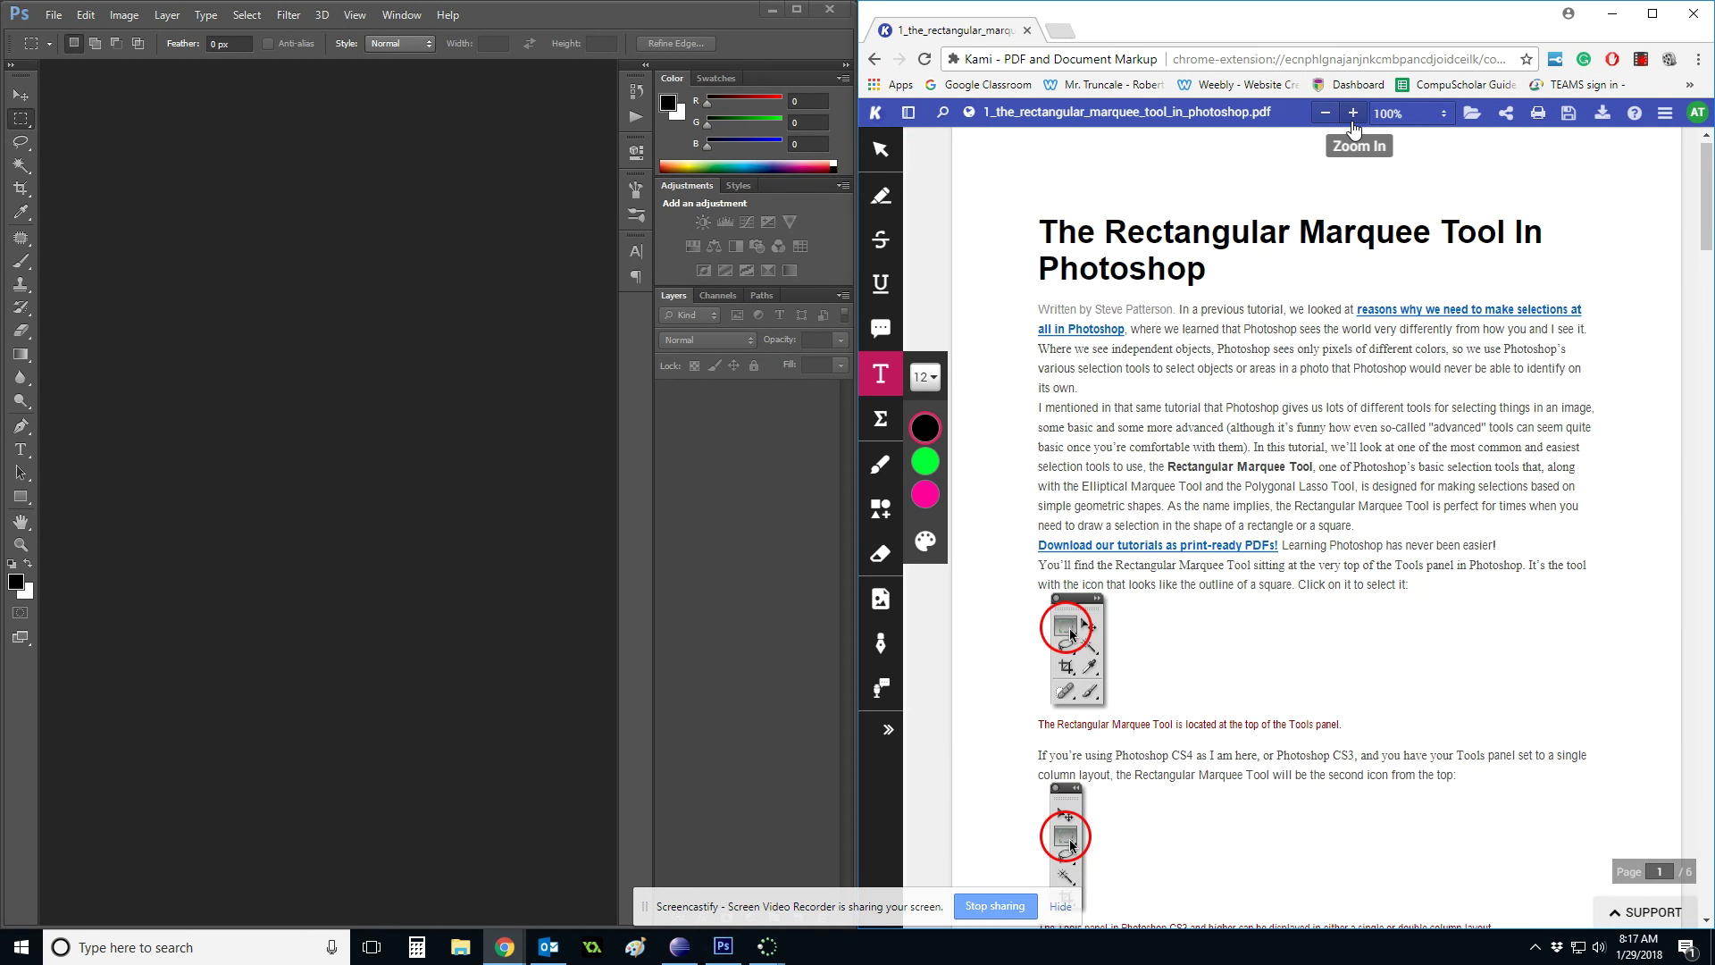
pyautogui.click(1353, 113)
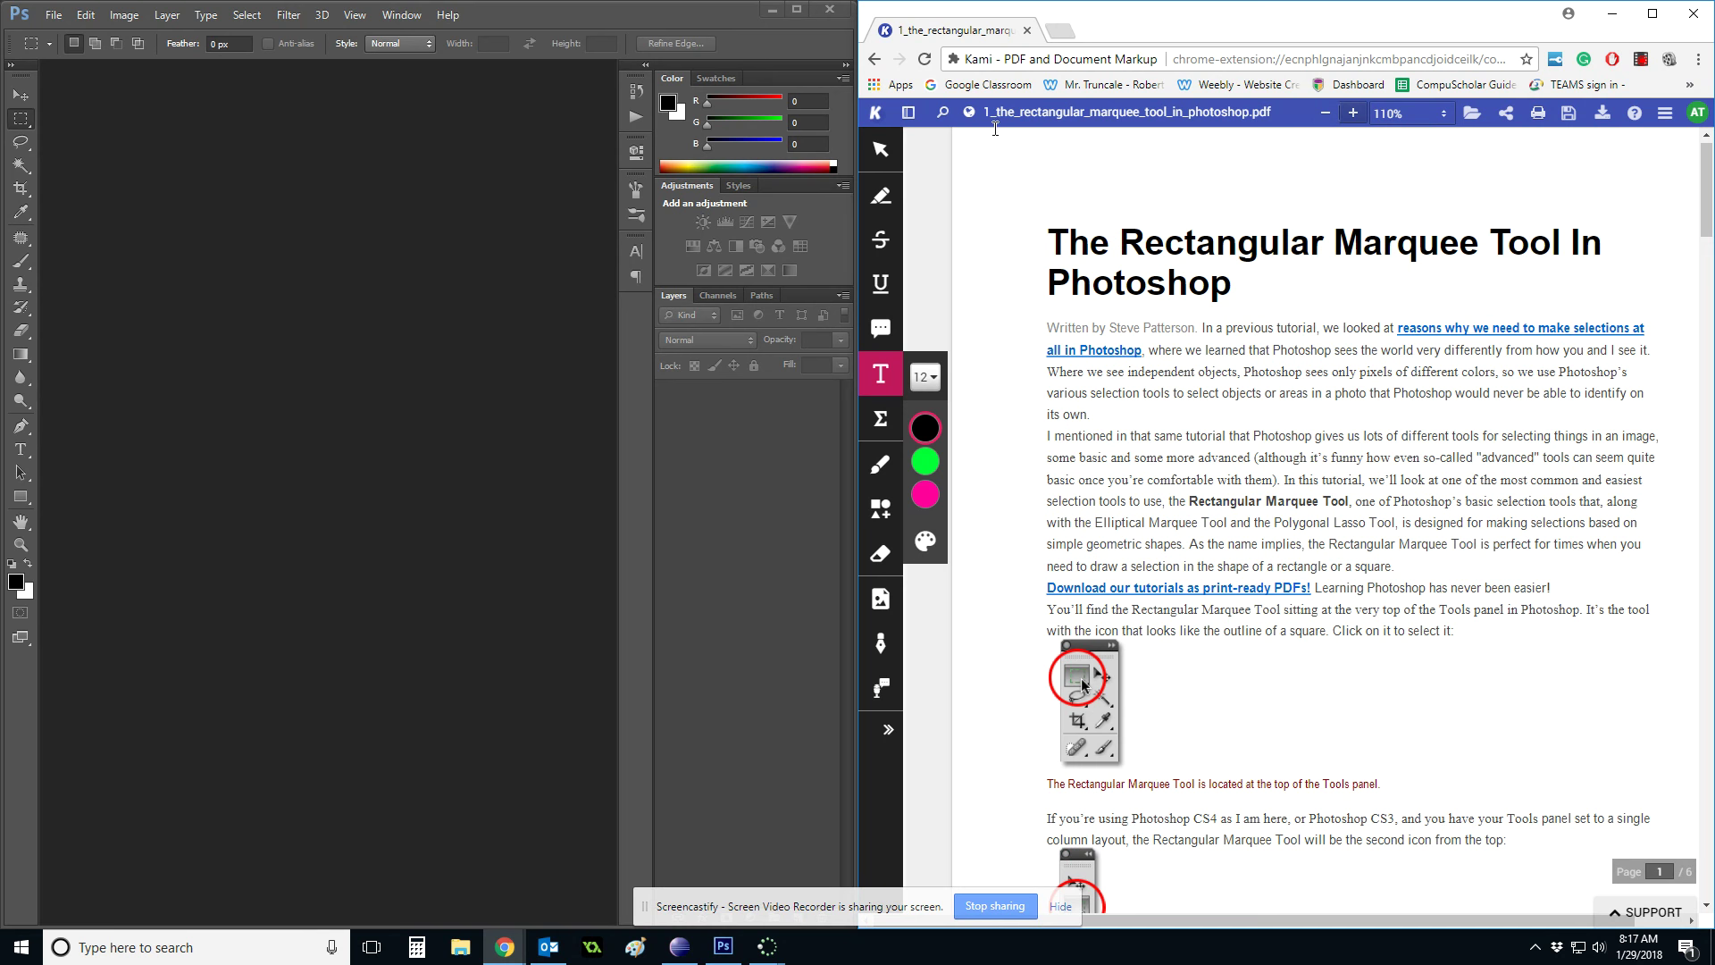
# Go back to the Photoshop Lab 1 page and open its embedded tutorial full screen in a separate tab, then return to the lab page
pyautogui.click(874, 59)
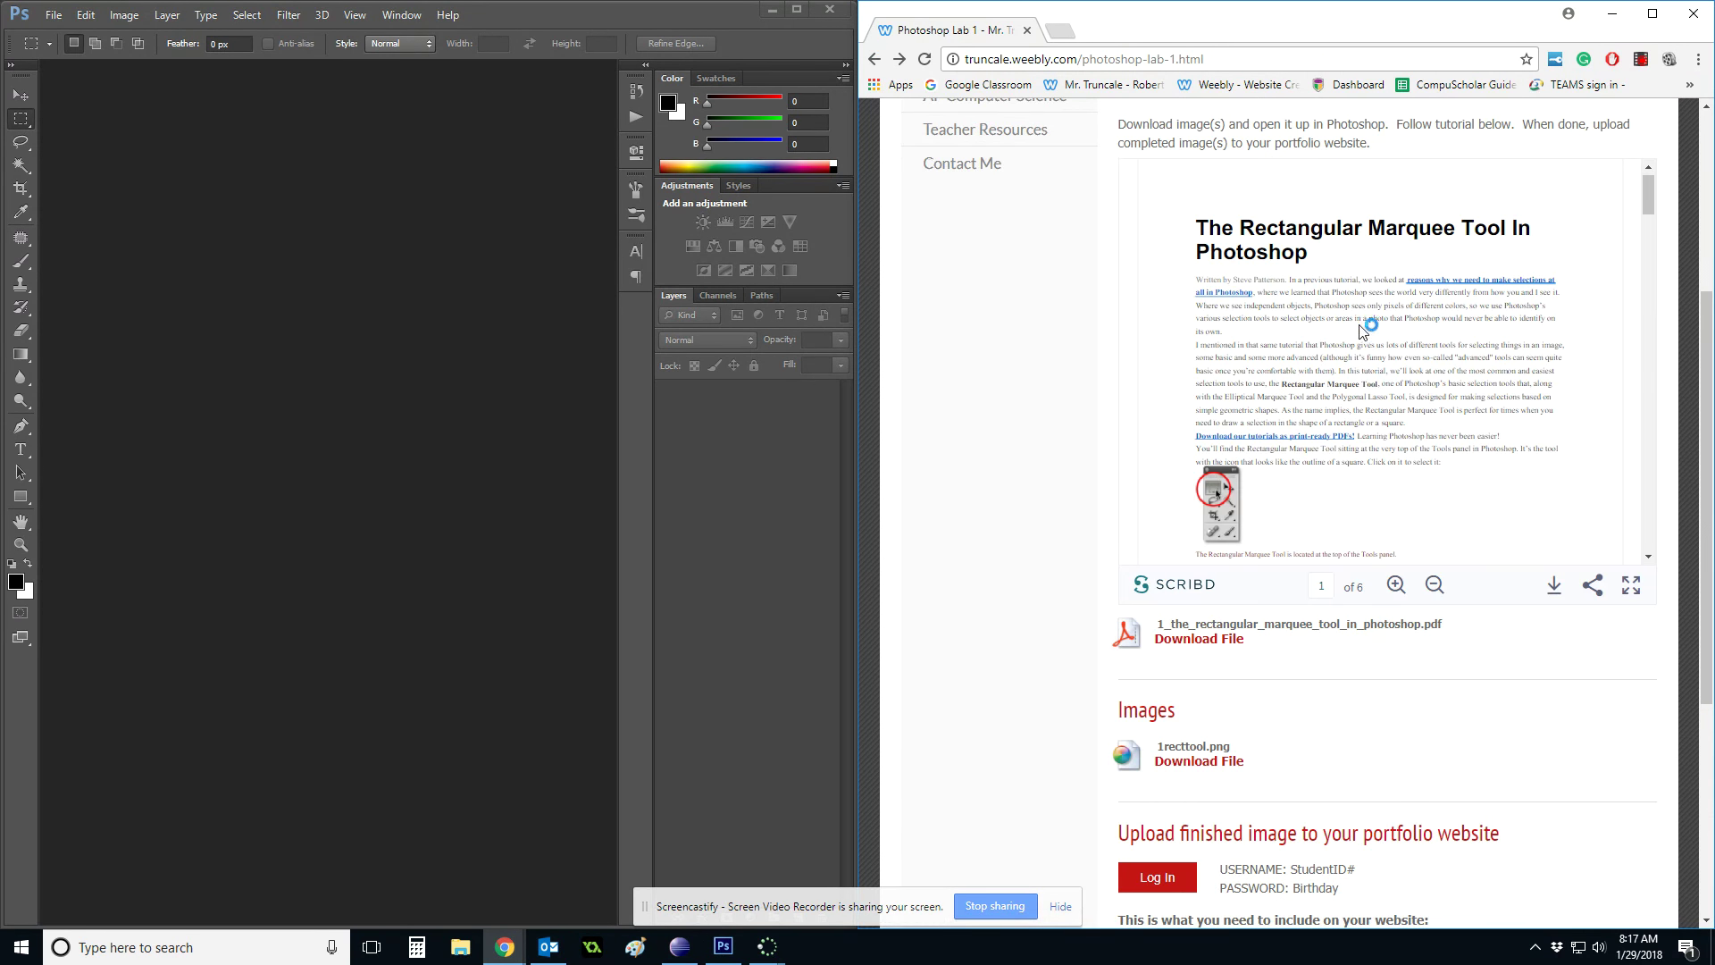
pyautogui.click(1631, 584)
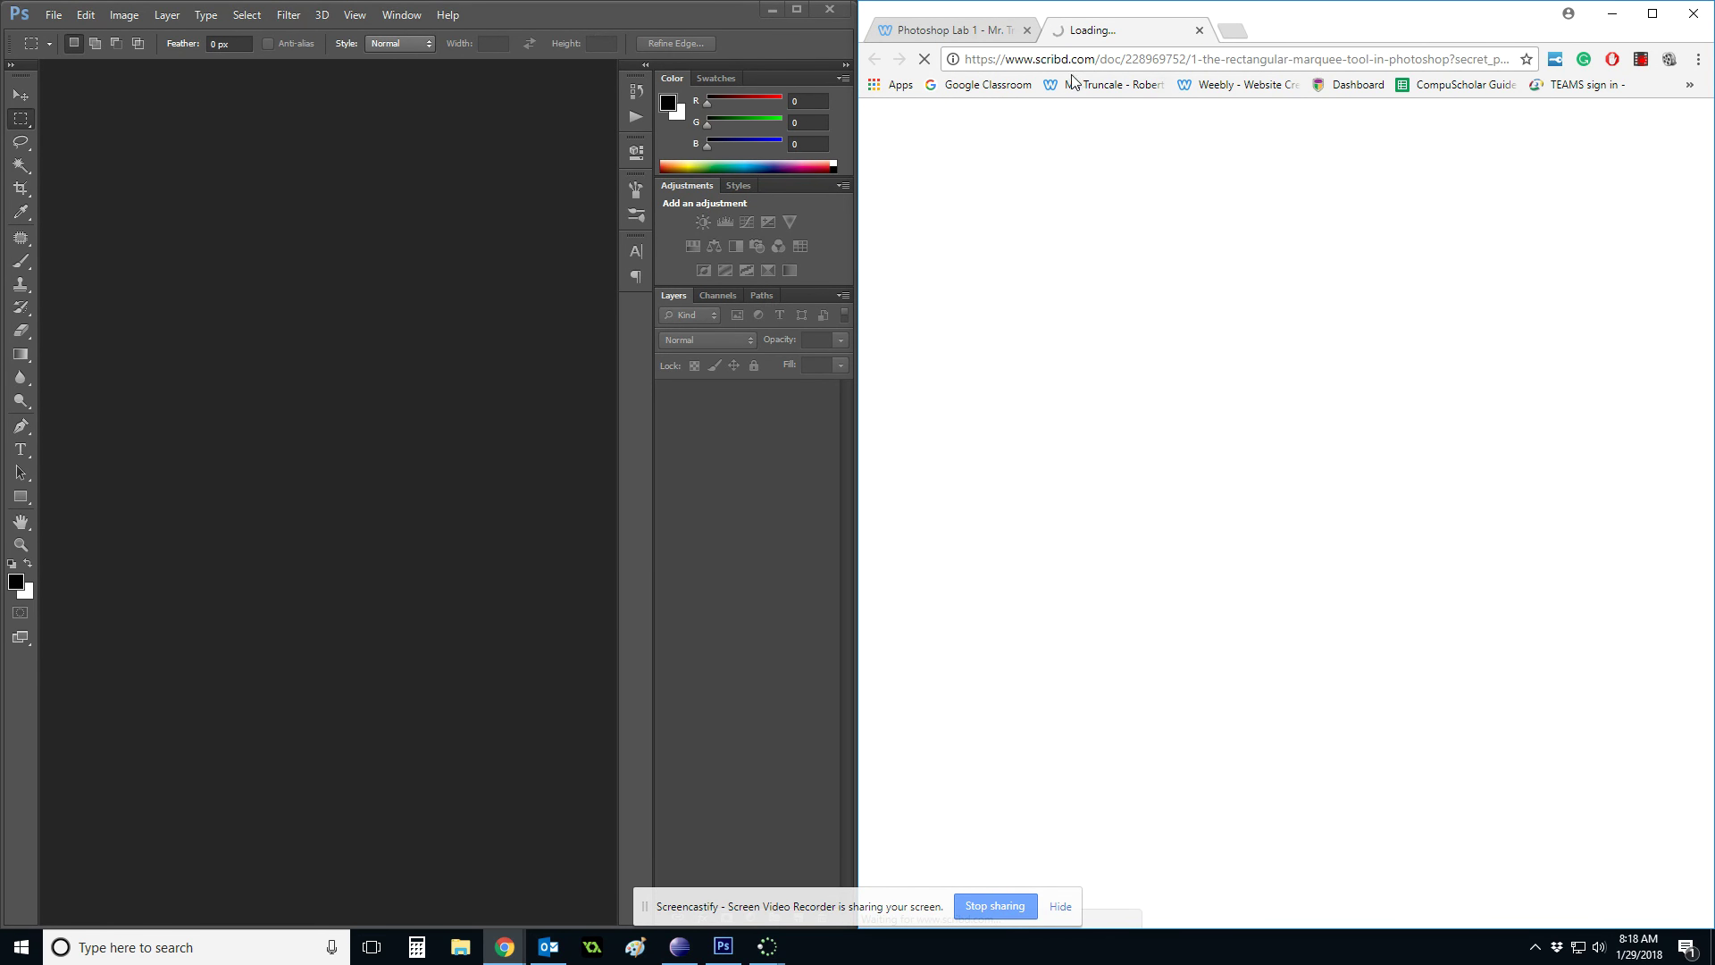
pyautogui.click(979, 32)
# Save the practice image 1recttool.png from the lab page's Images section to the Desktop
pyautogui.scroll(-3, 1406, 461)
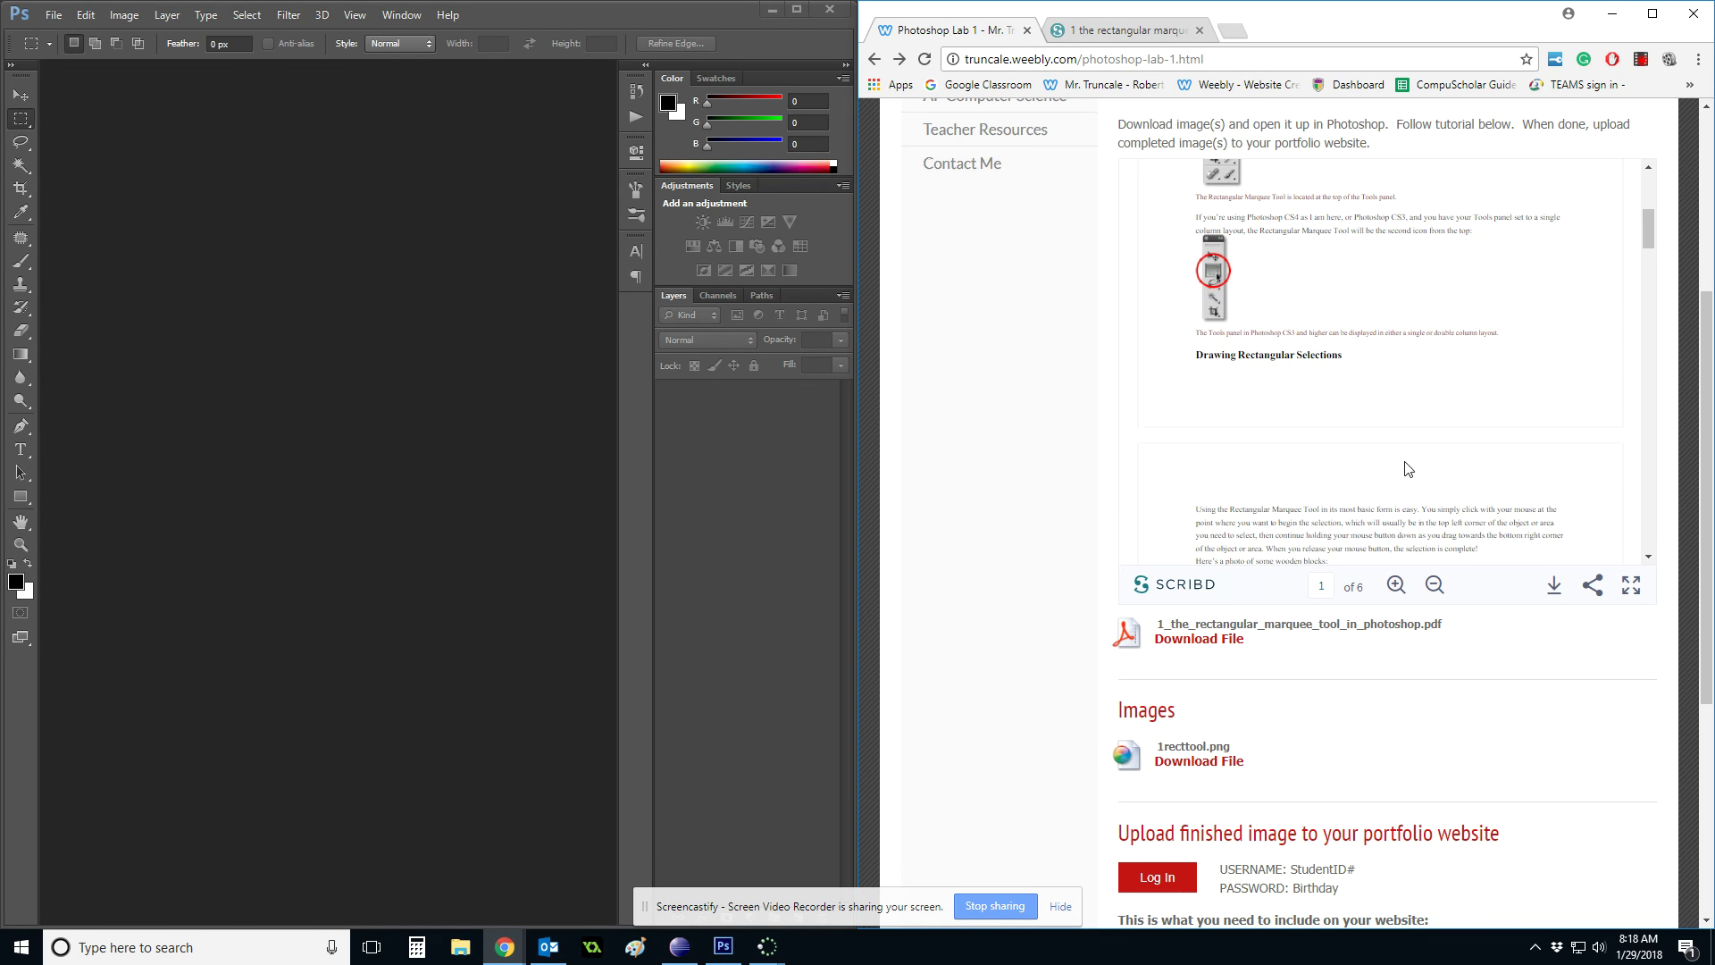
pyautogui.scroll(-2, 1007, 559)
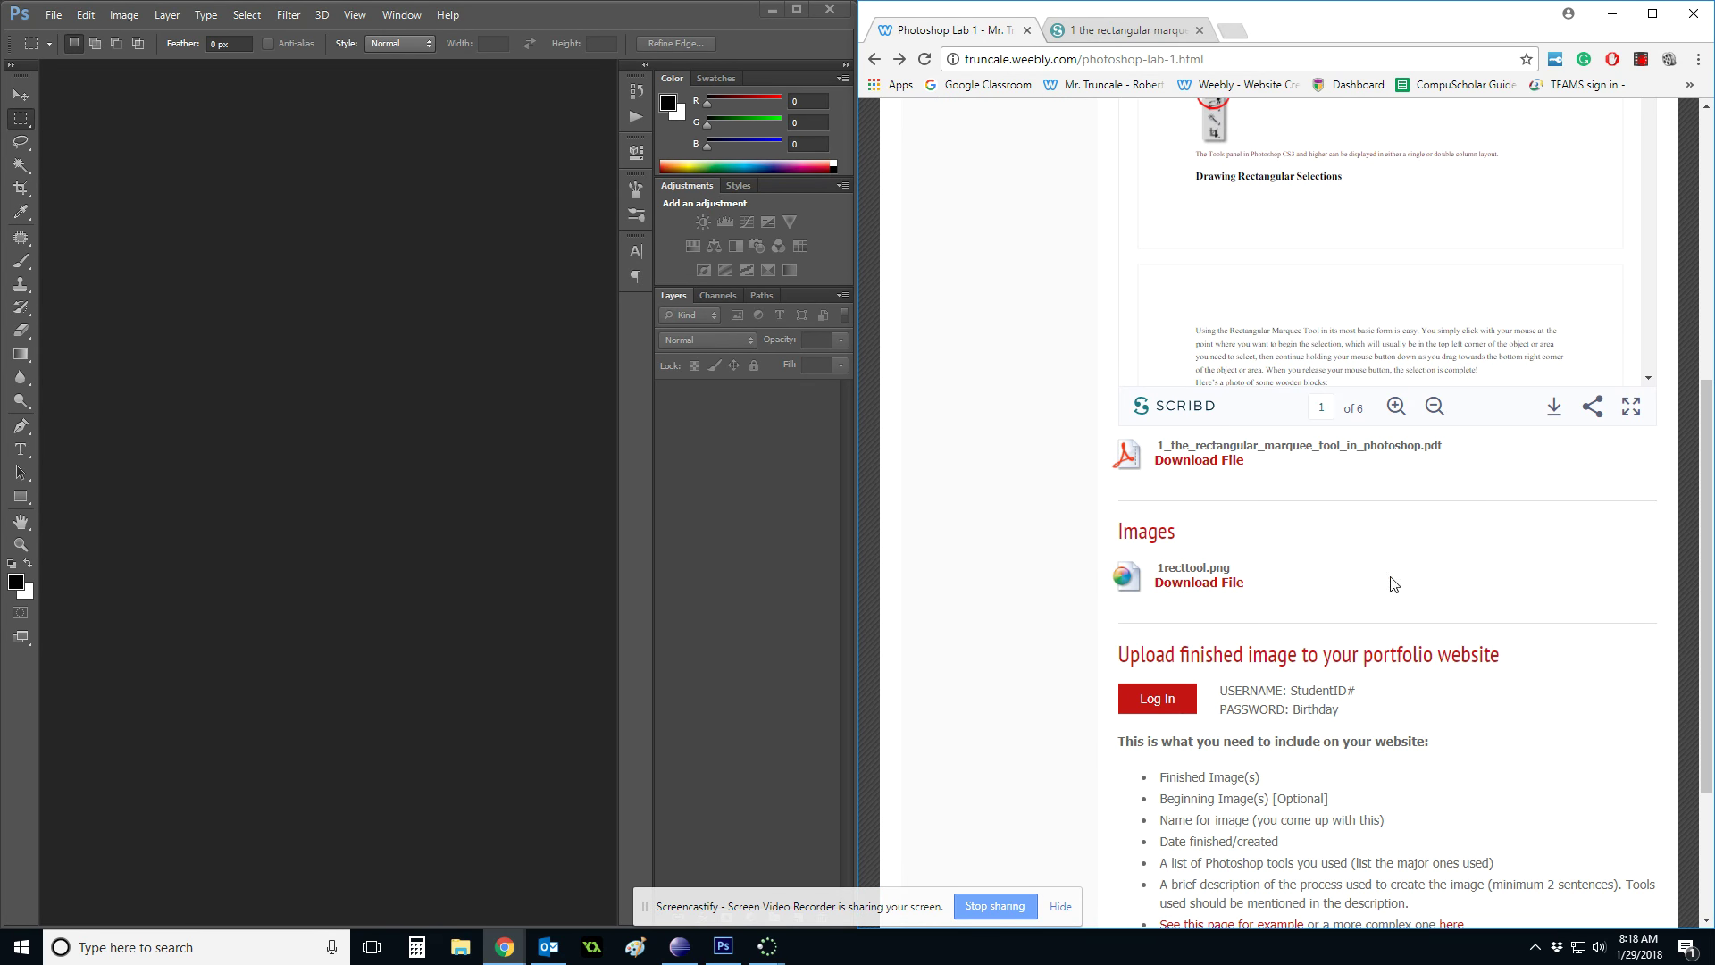
pyautogui.rightClick(1209, 590)
pyautogui.click(1265, 669)
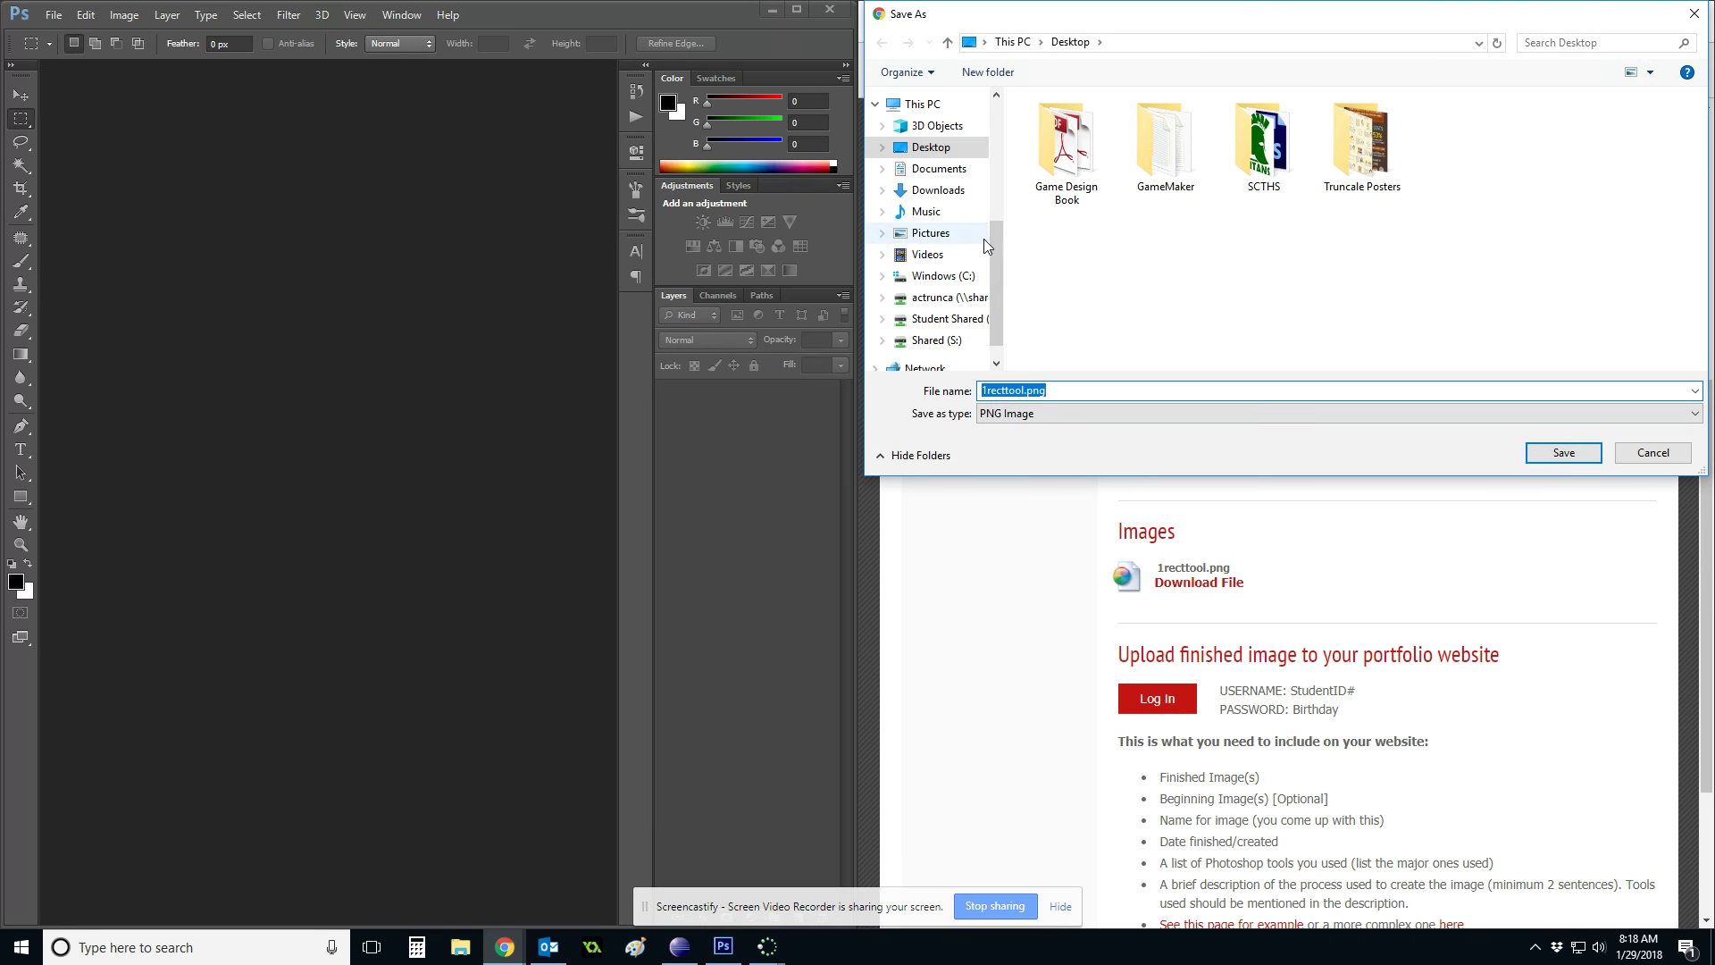
pyautogui.scroll(-1, 997, 314)
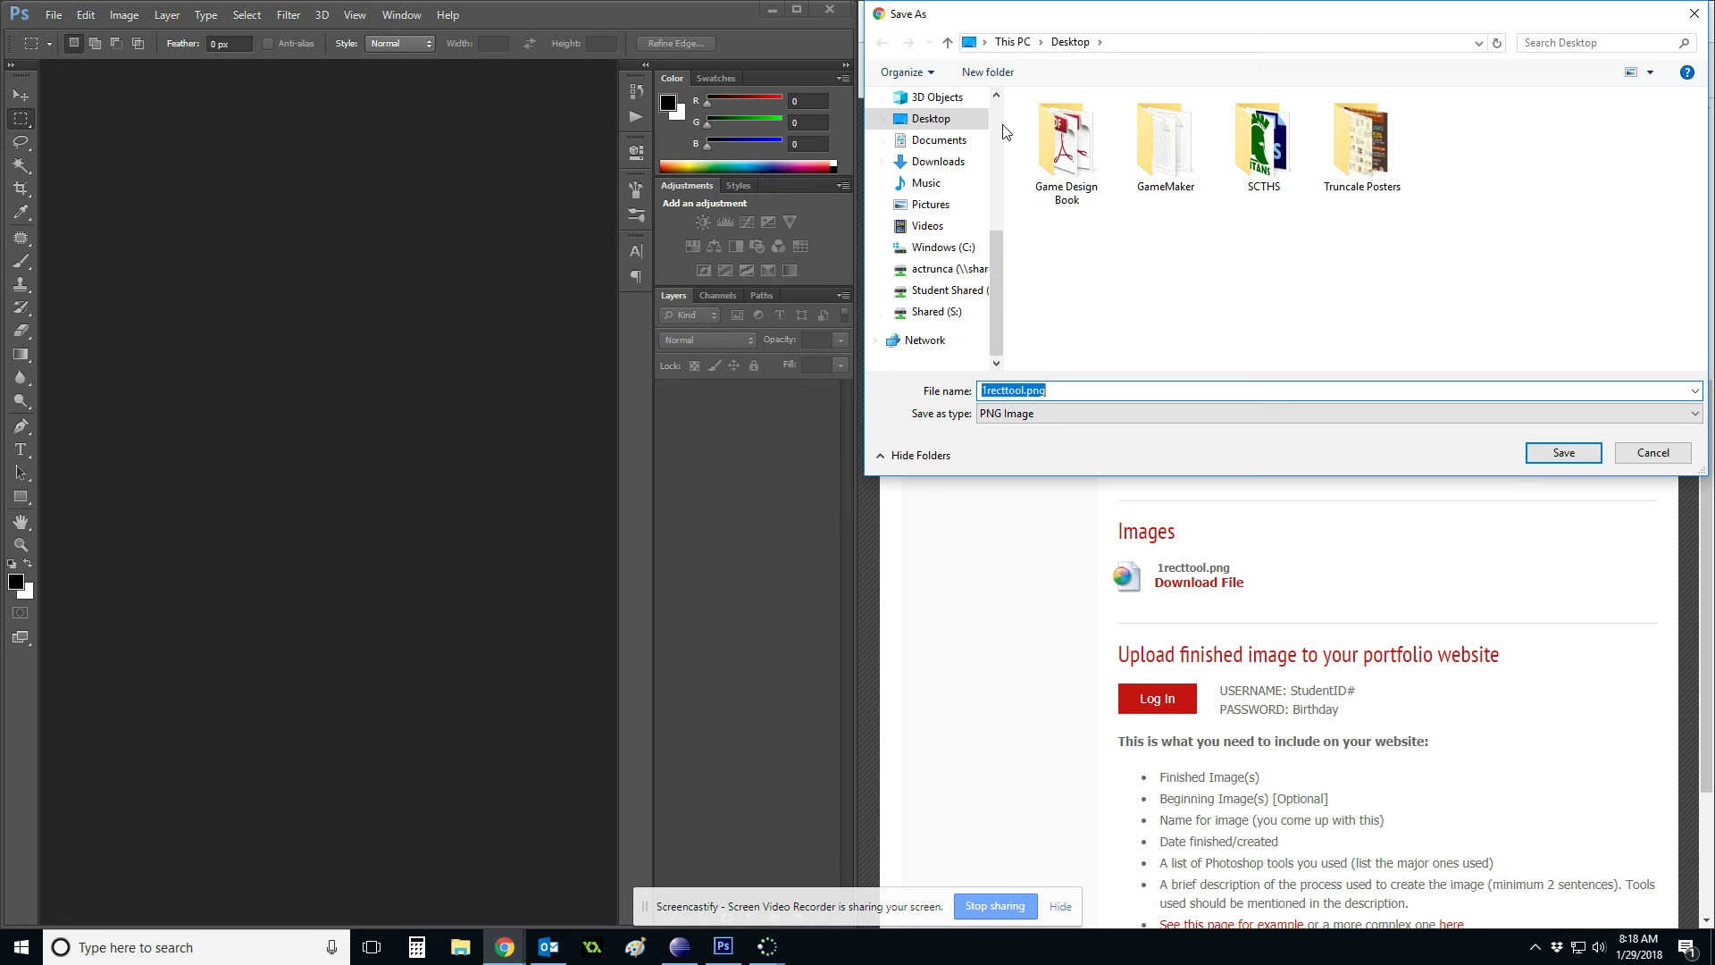
pyautogui.click(1547, 455)
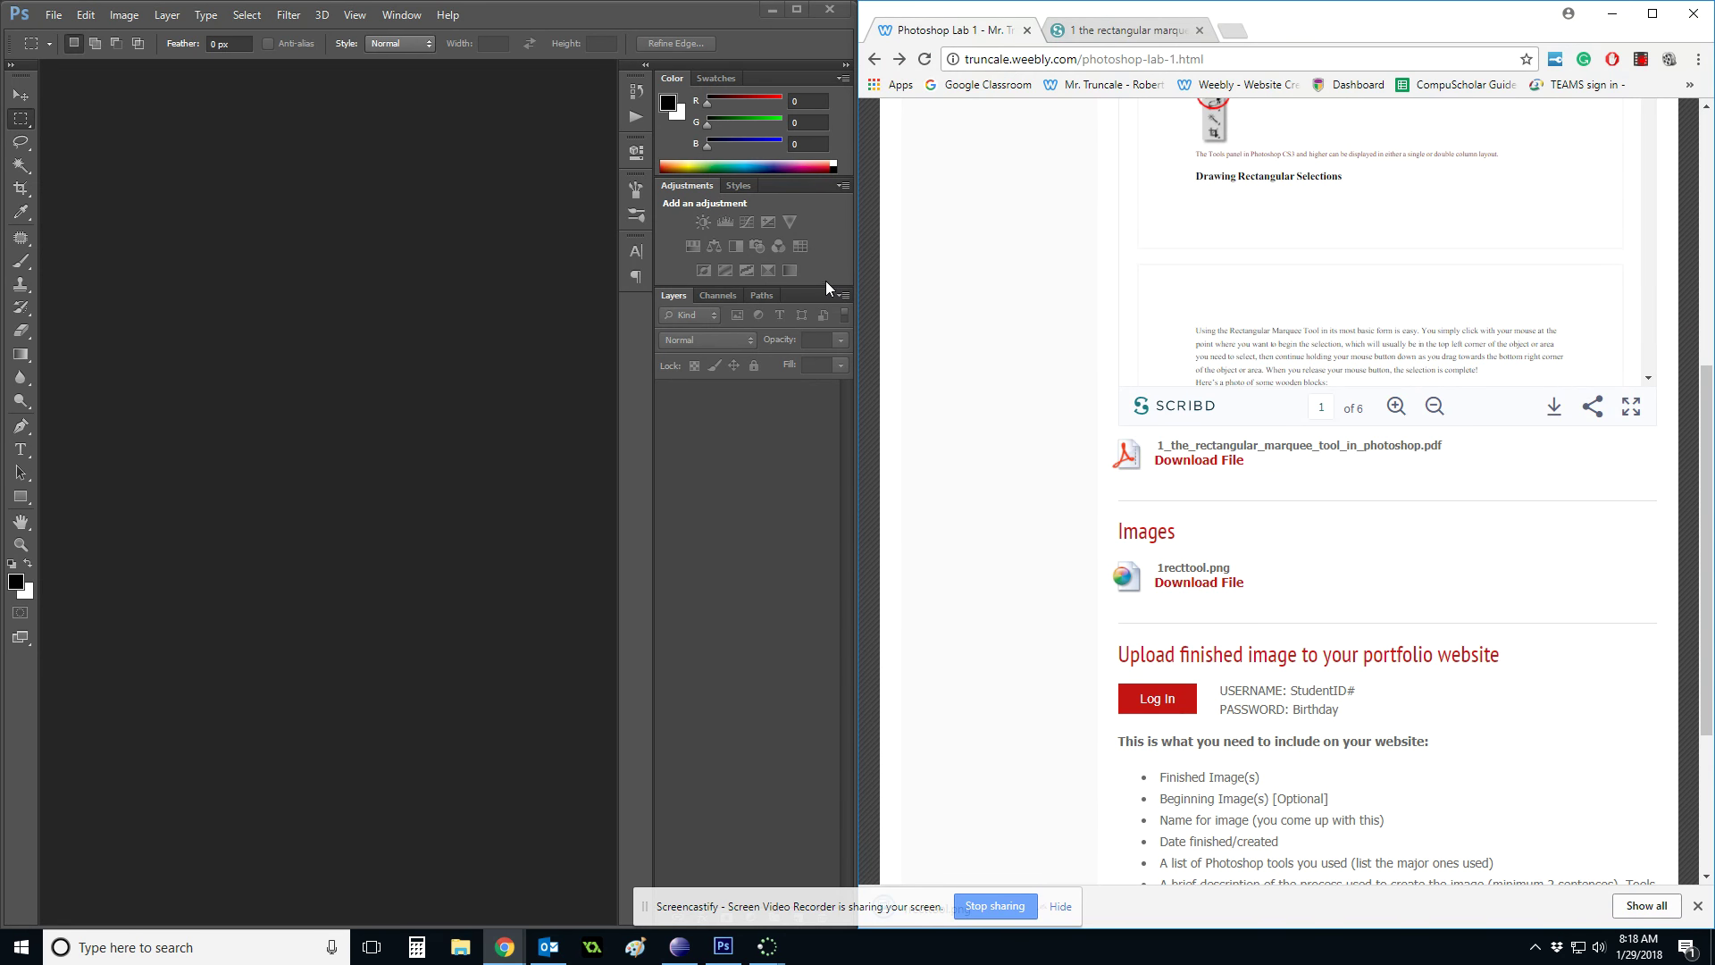
# Switch to Photoshop and open 1recttool.png from the Desktop
pyautogui.click(53, 15)
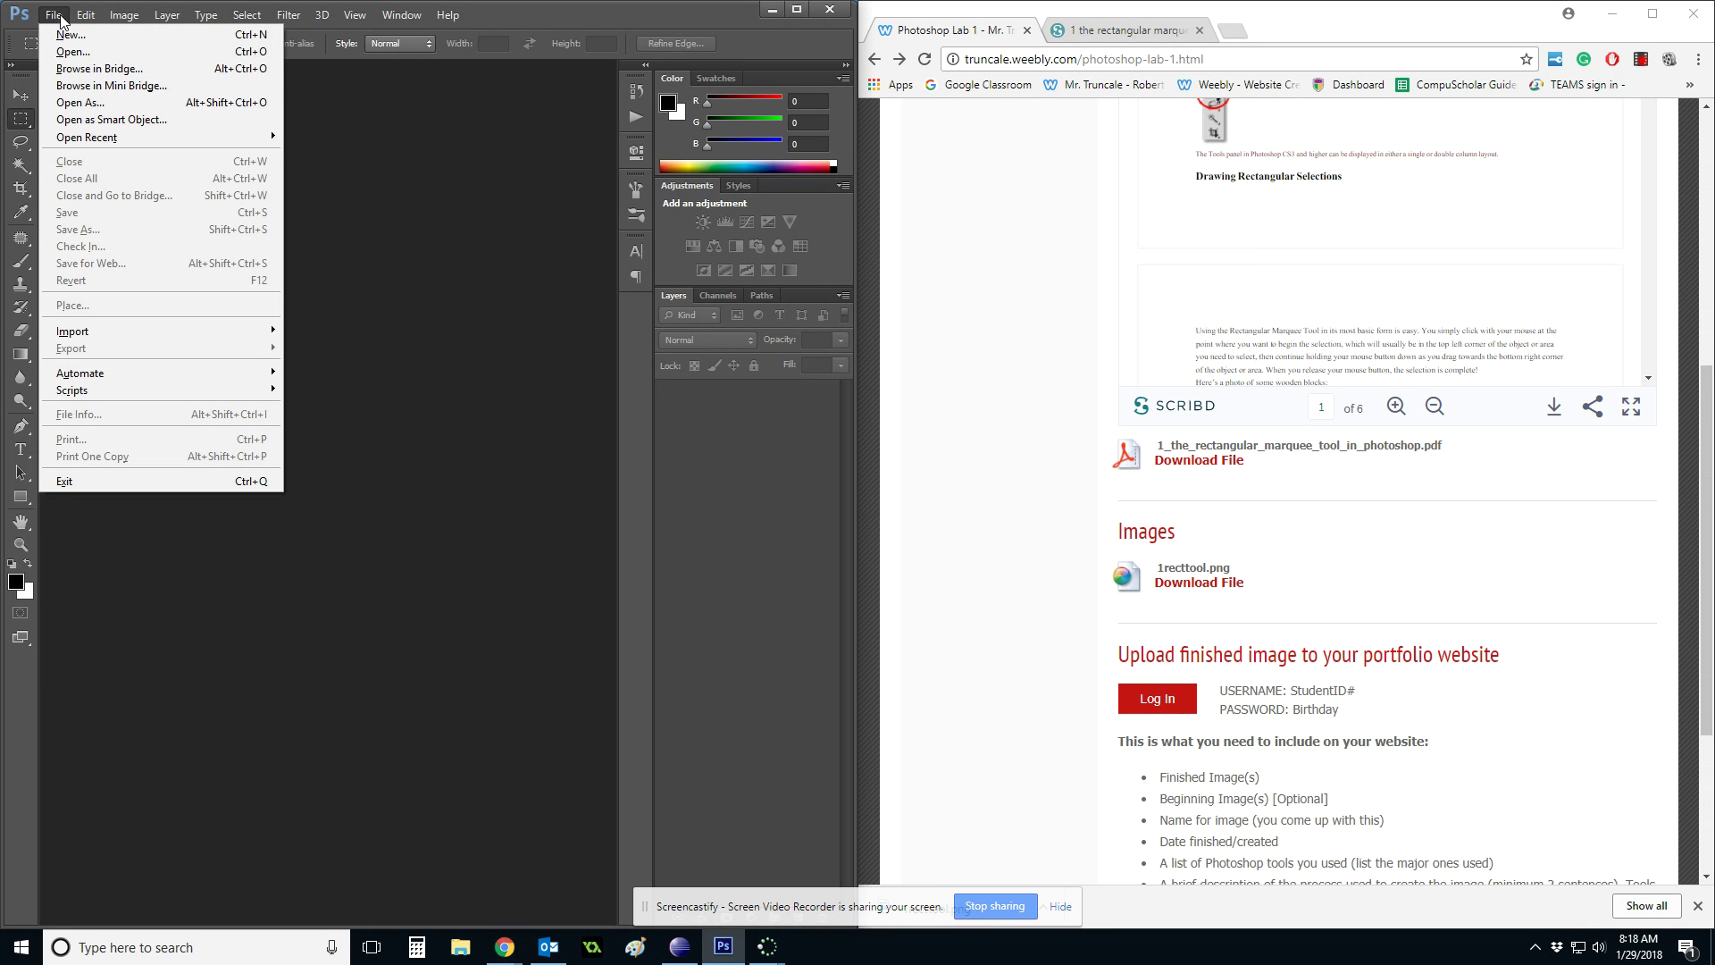
pyautogui.click(78, 54)
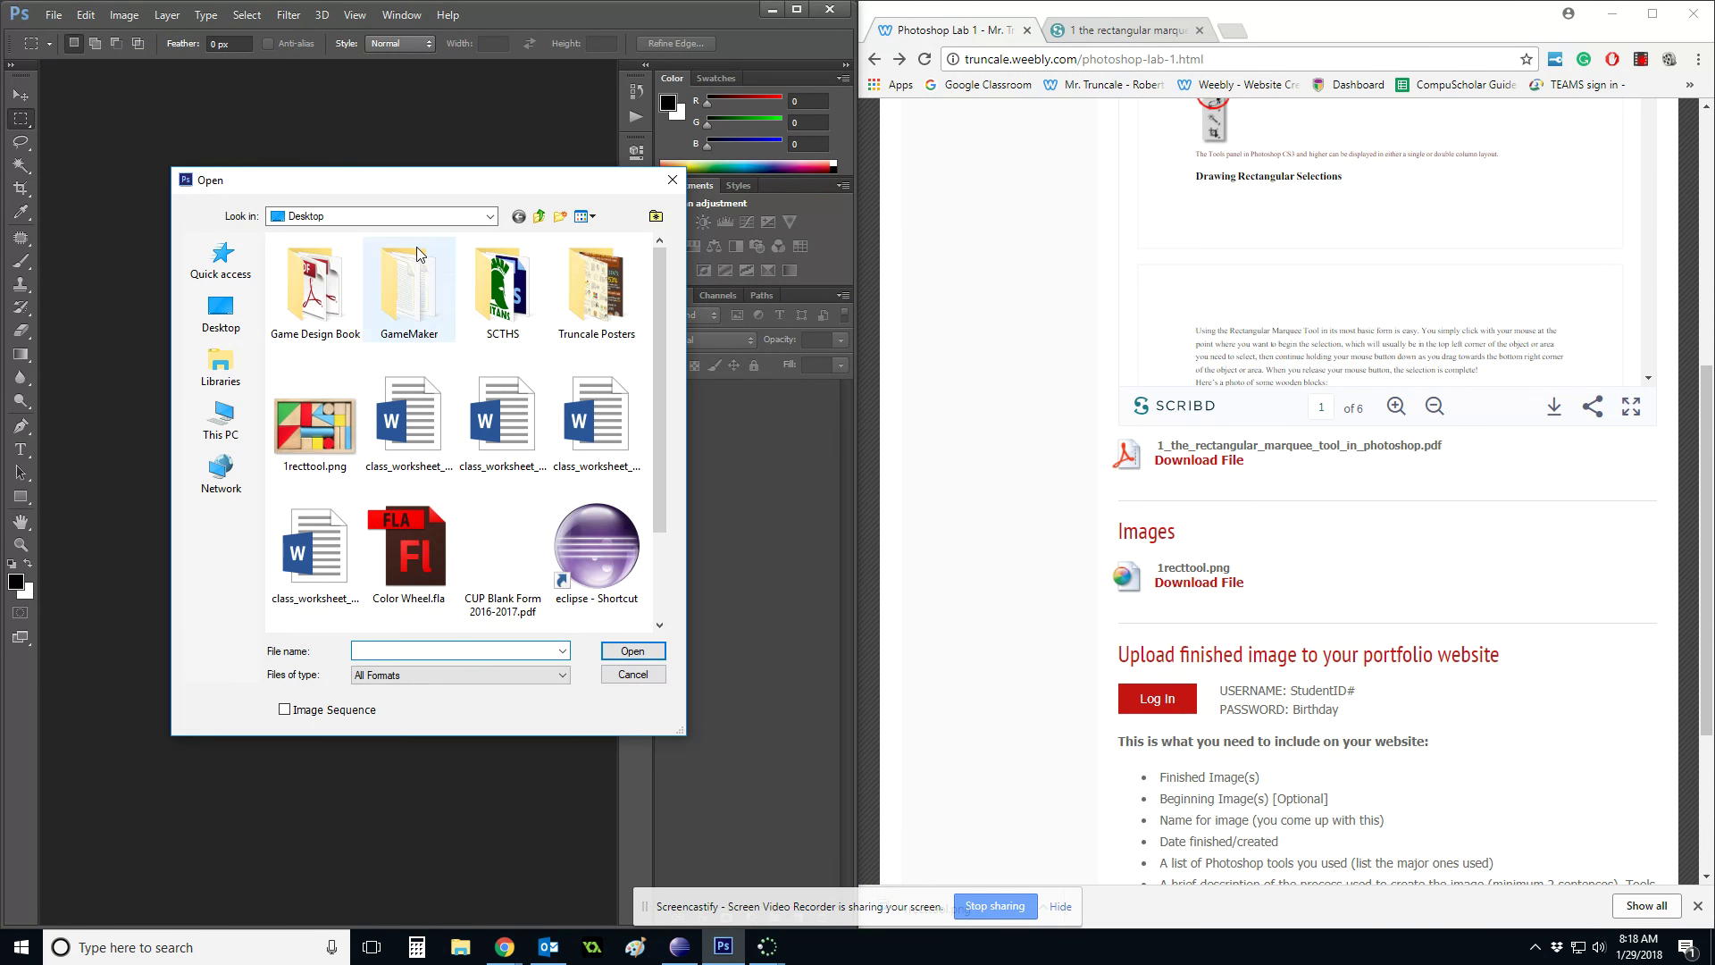
pyautogui.click(331, 463)
pyautogui.doubleClick(330, 464)
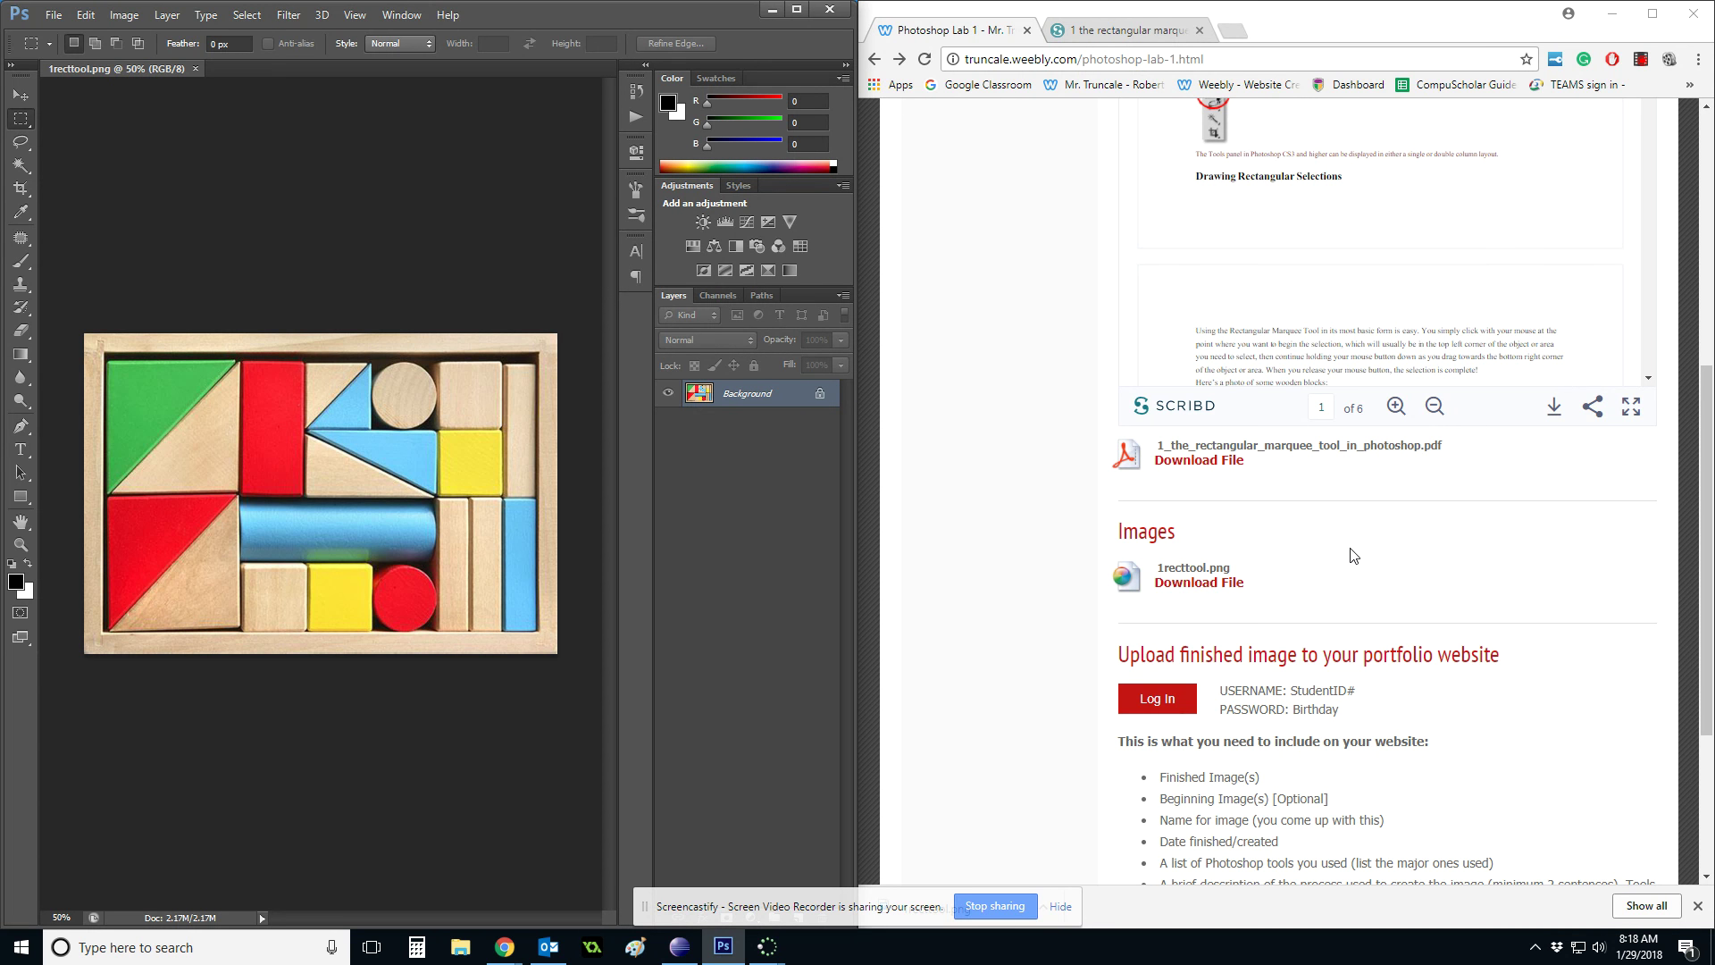
# Return to the start of the tutorial on the lab page and bring up its full-screen Scribd view beside the opened image
pyautogui.scroll(2, 1348, 554)
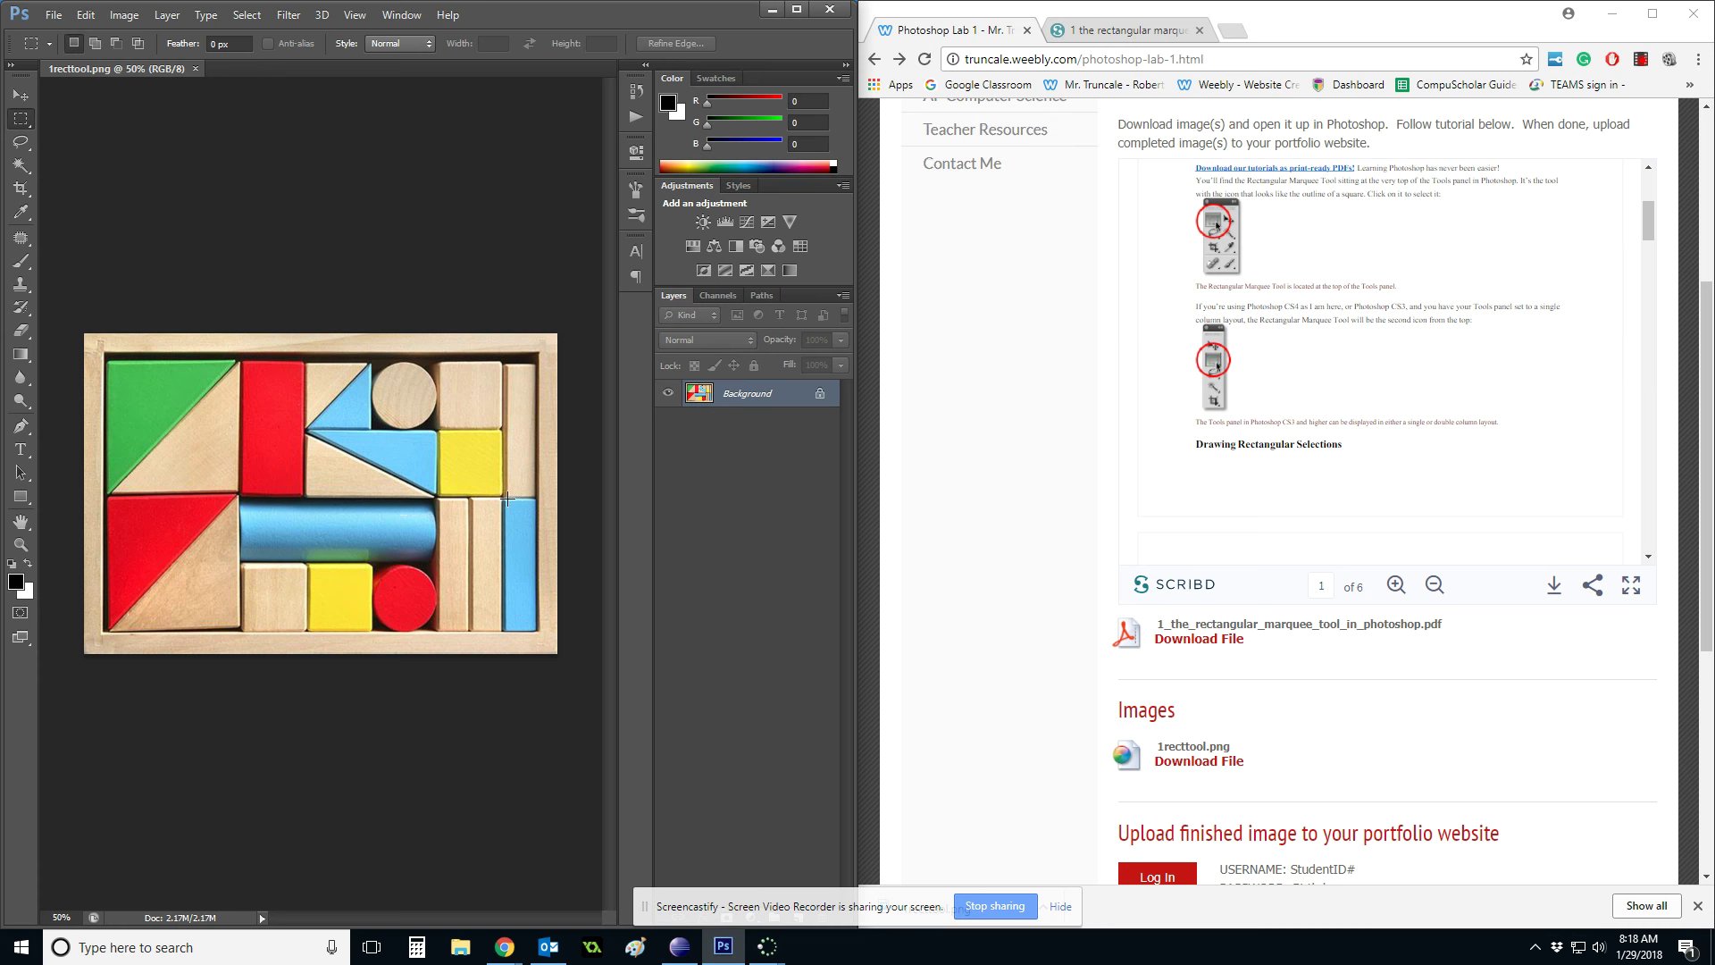
pyautogui.scroll(3, 1043, 461)
pyautogui.scroll(1, 1054, 451)
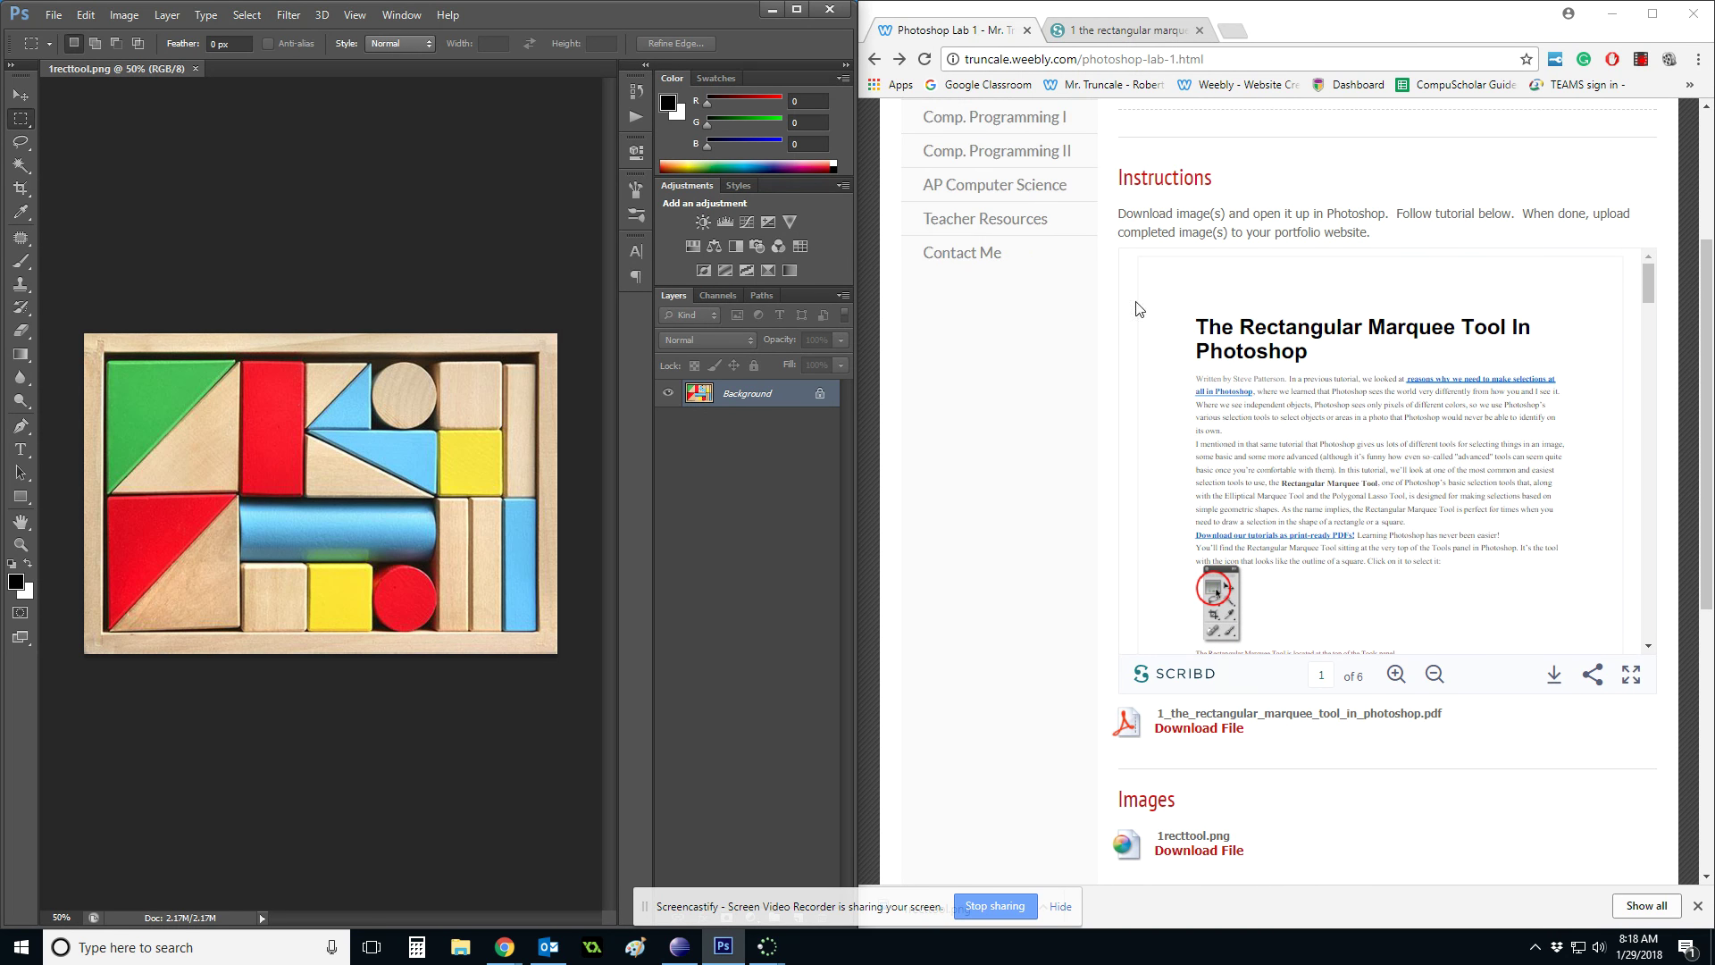
pyautogui.click(1635, 677)
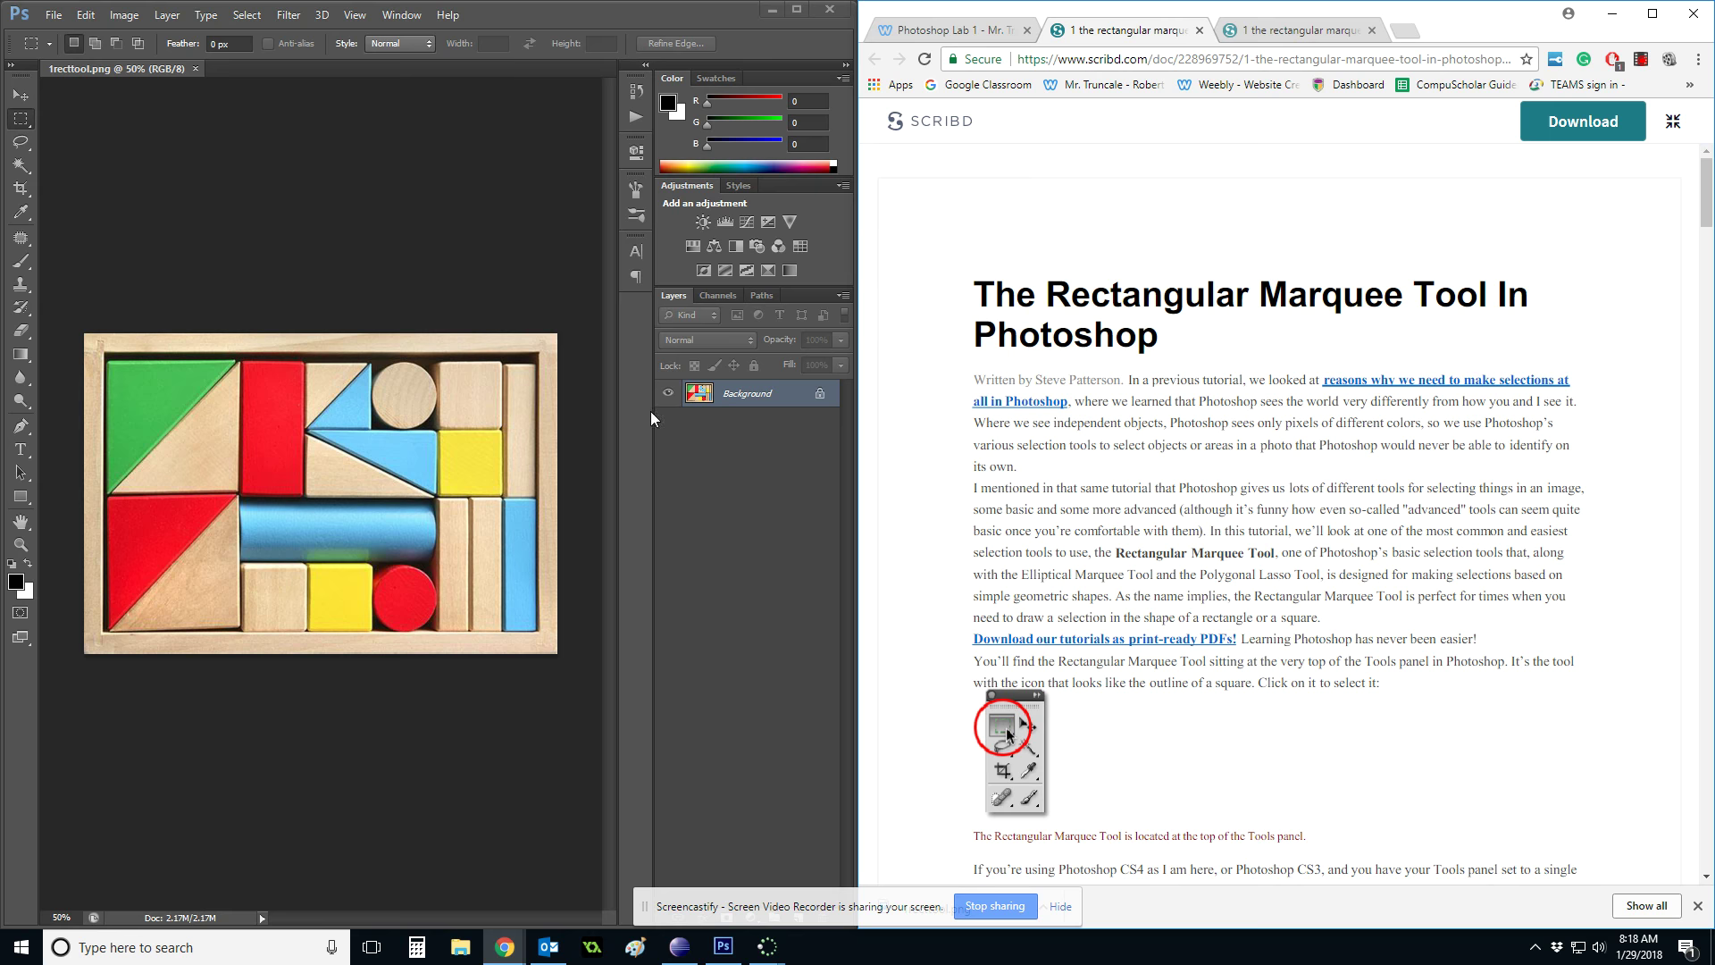
# Read the tutorial's introduction and highlight the passage explaining where to find the Rectangular Marquee Tool
pyautogui.scroll(-8, 1286, 474)
pyautogui.scroll(6, 1251, 460)
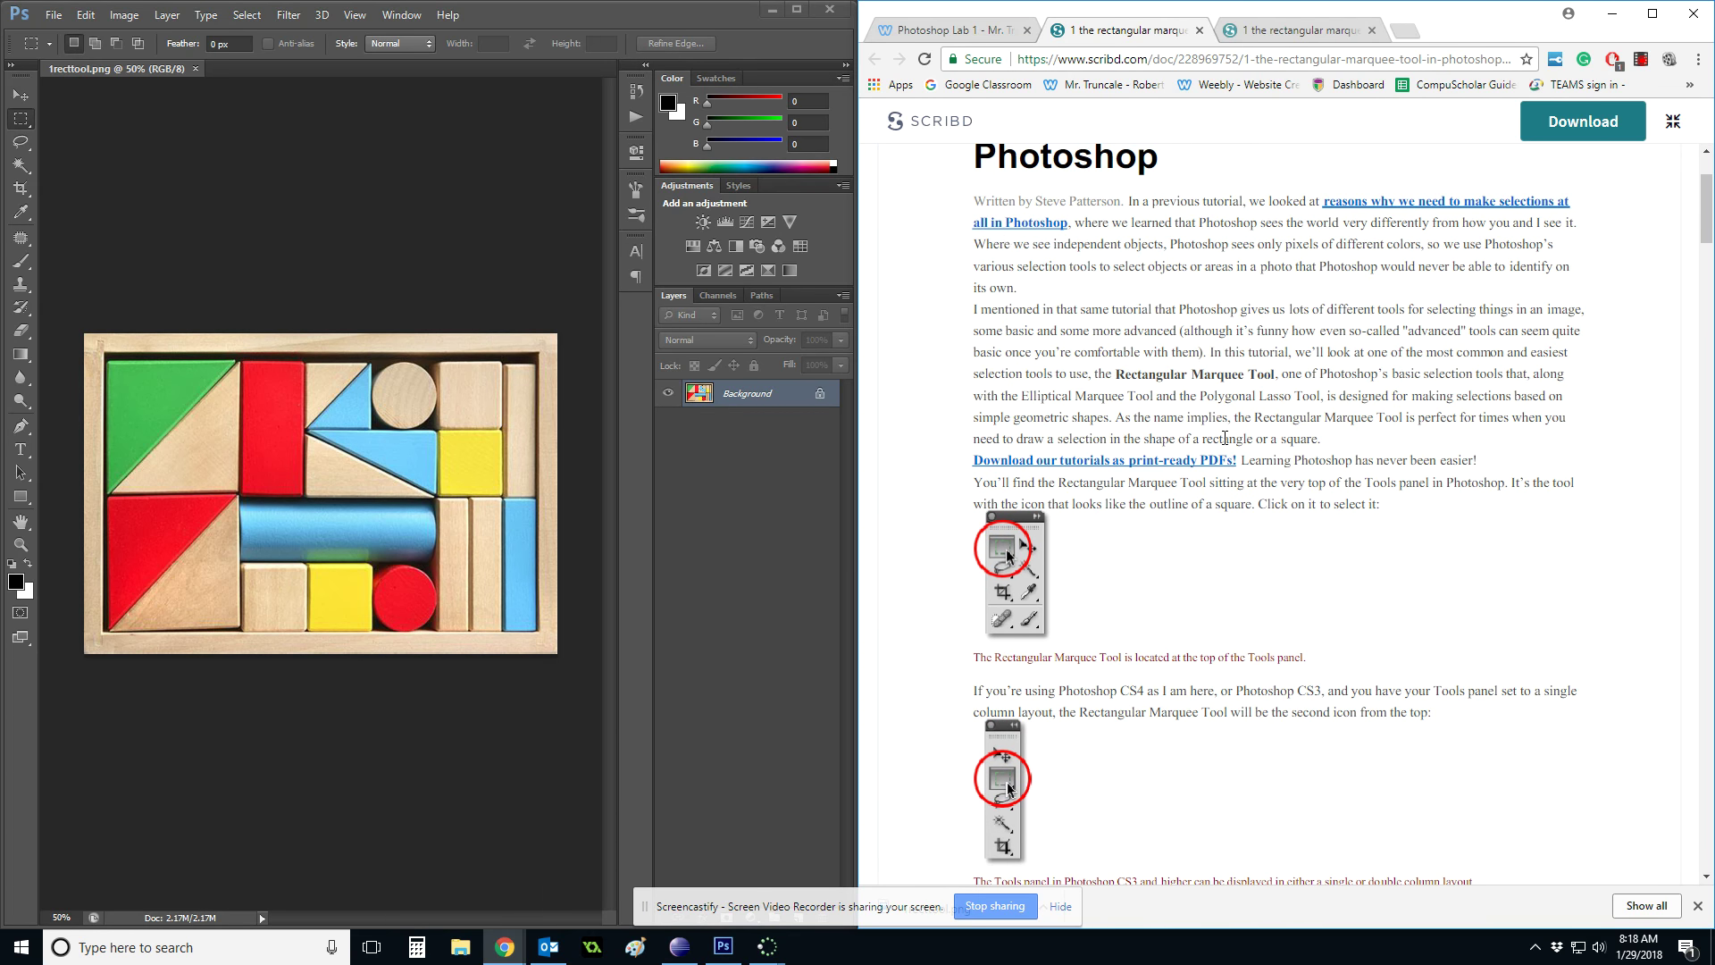
pyautogui.scroll(-2, 996, 268)
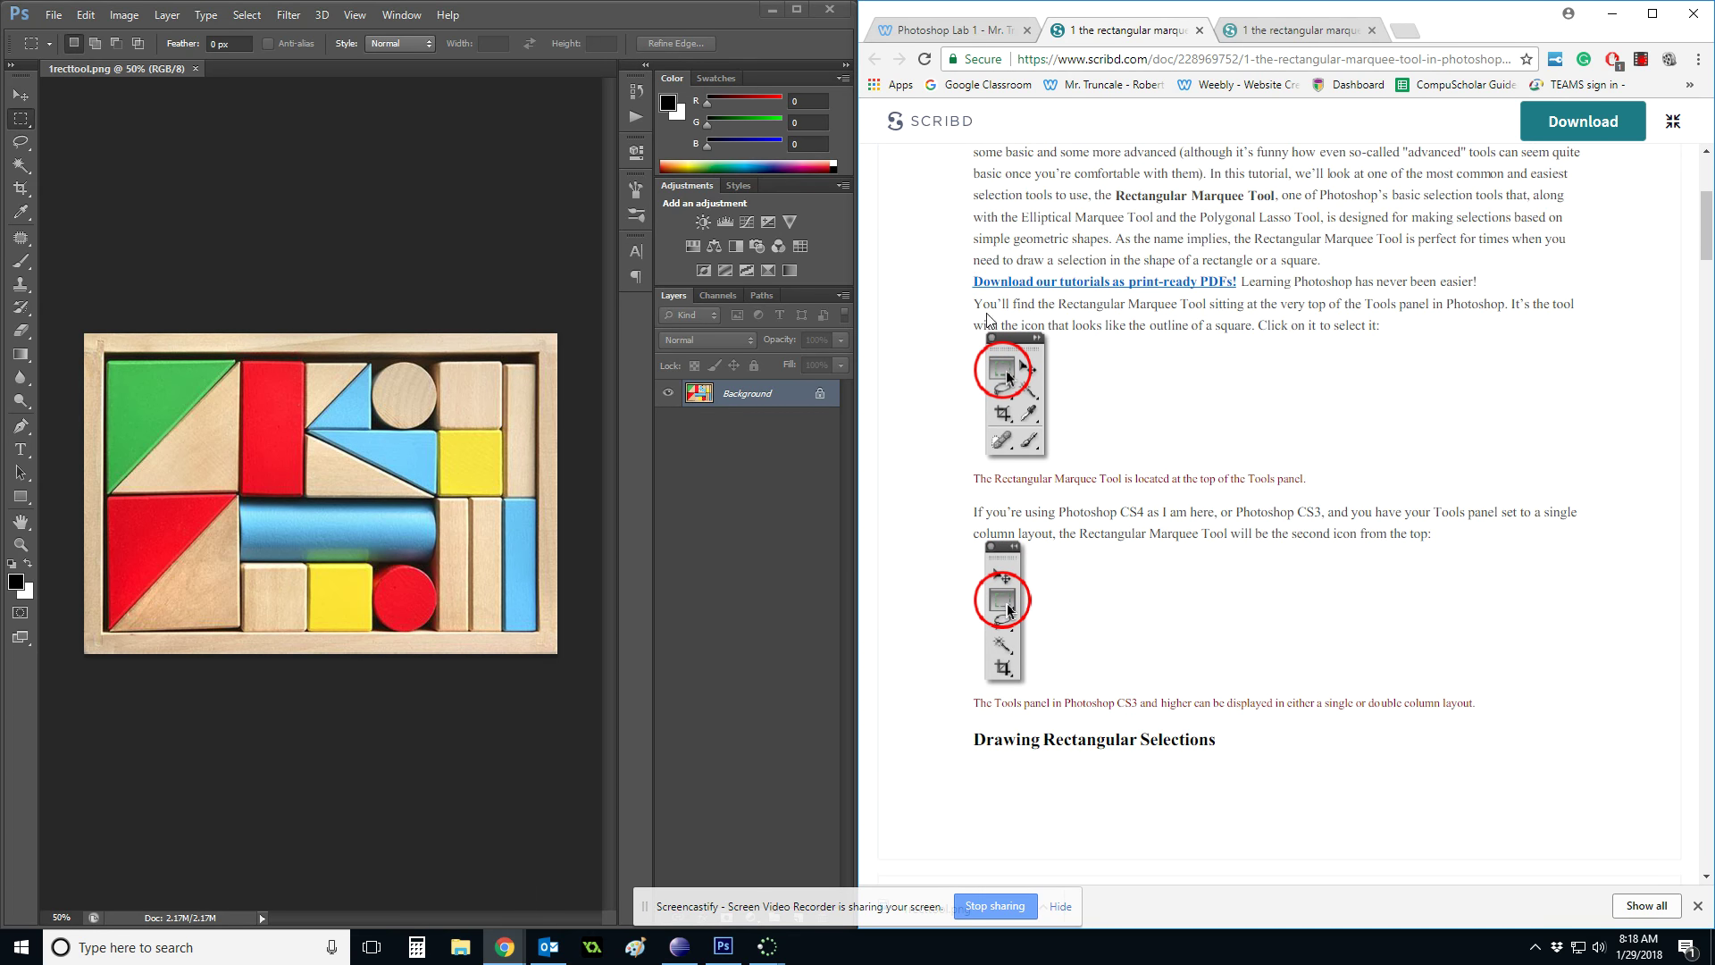
pyautogui.moveTo(980, 303); pyautogui.dragTo(1574, 325)
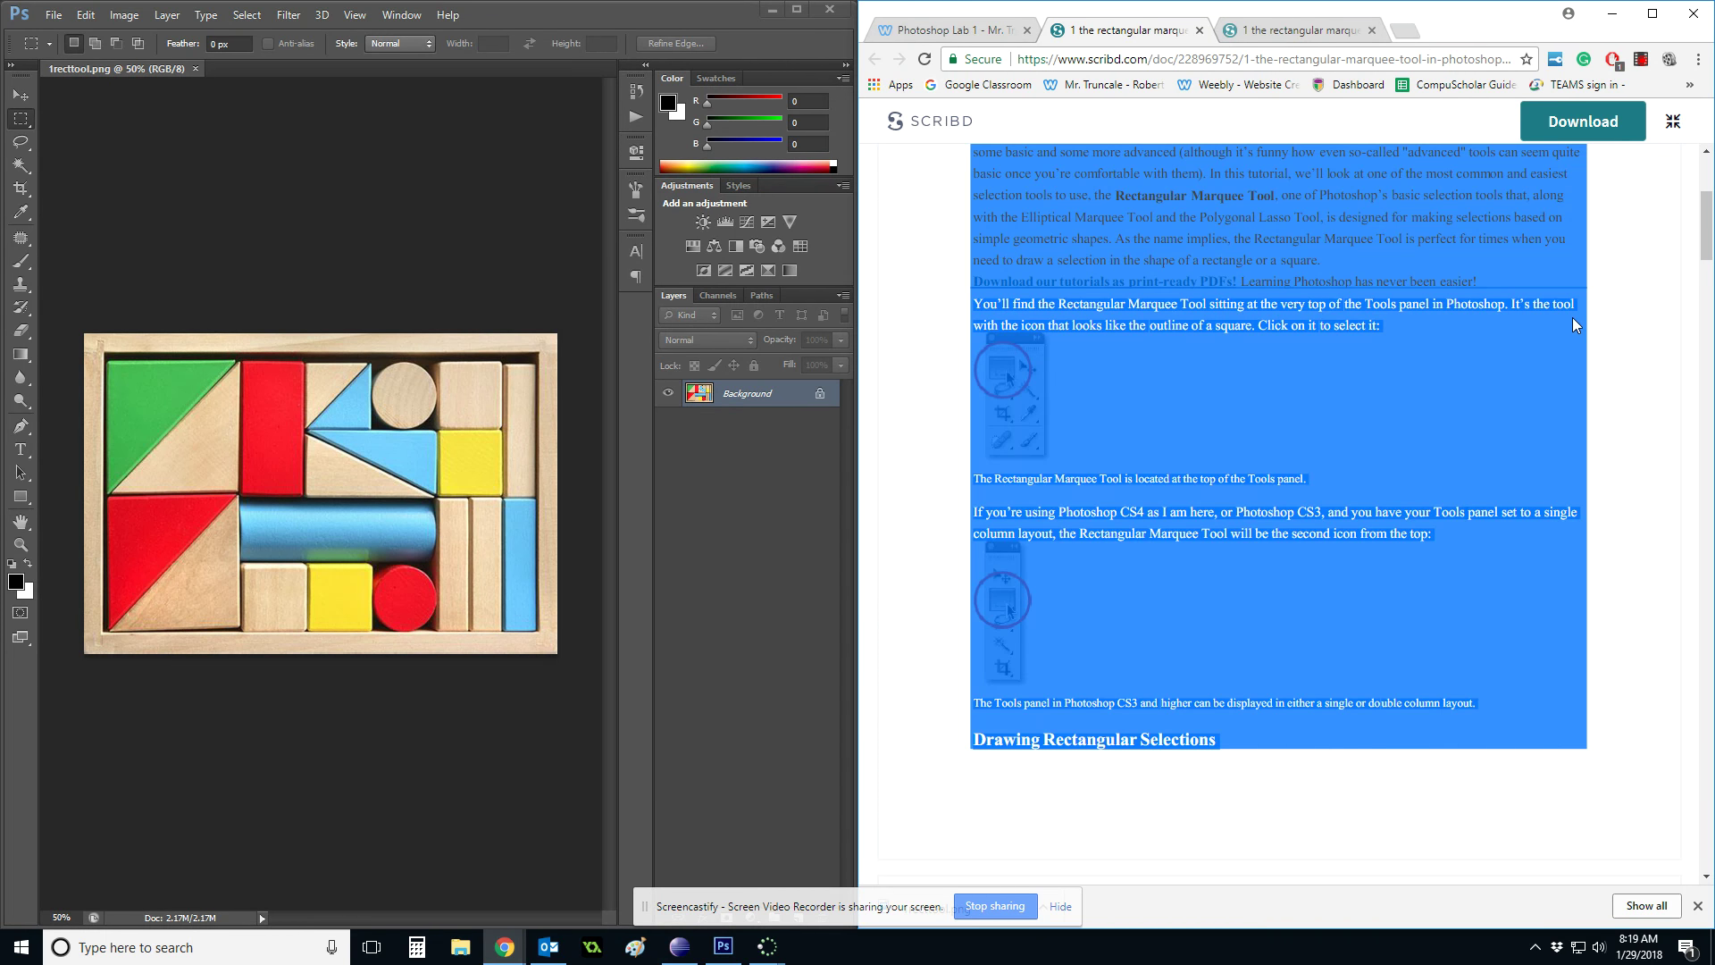
pyautogui.moveTo(1438, 334); pyautogui.dragTo(1380, 327)
pyautogui.click(1380, 333)
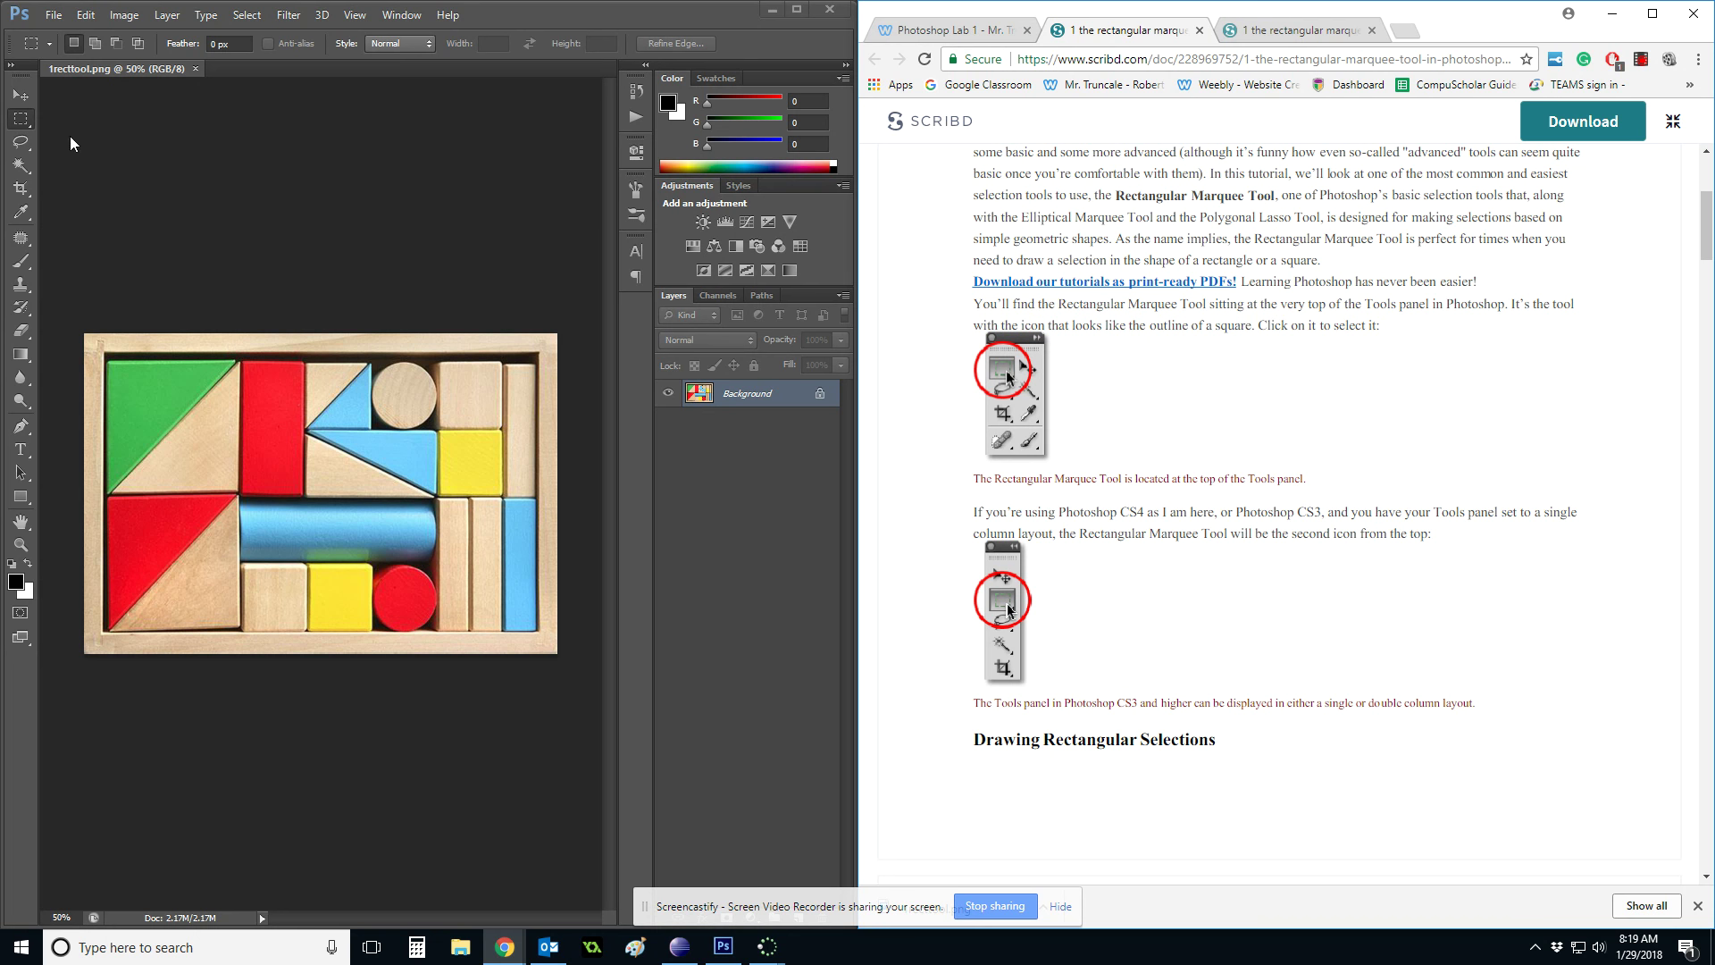
# Examine the tool variants grouped under the Marquee, Lasso and Magic Wand tools in Photoshop
pyautogui.click(25, 124)
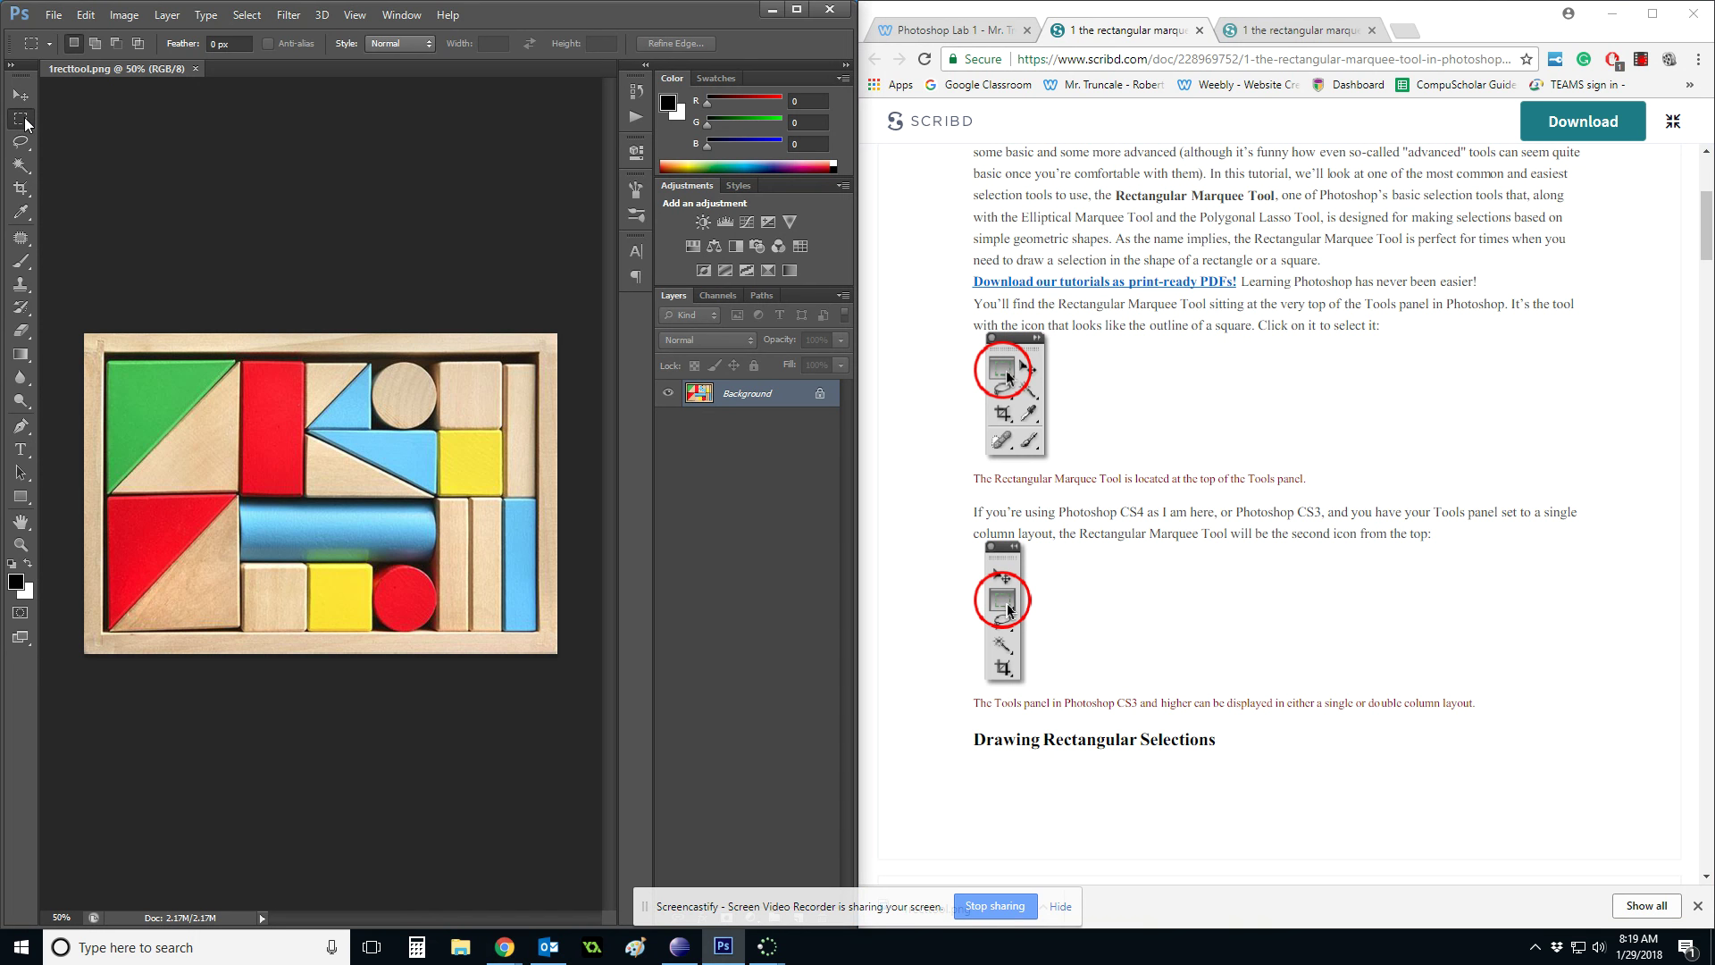
pyautogui.rightClick(25, 123)
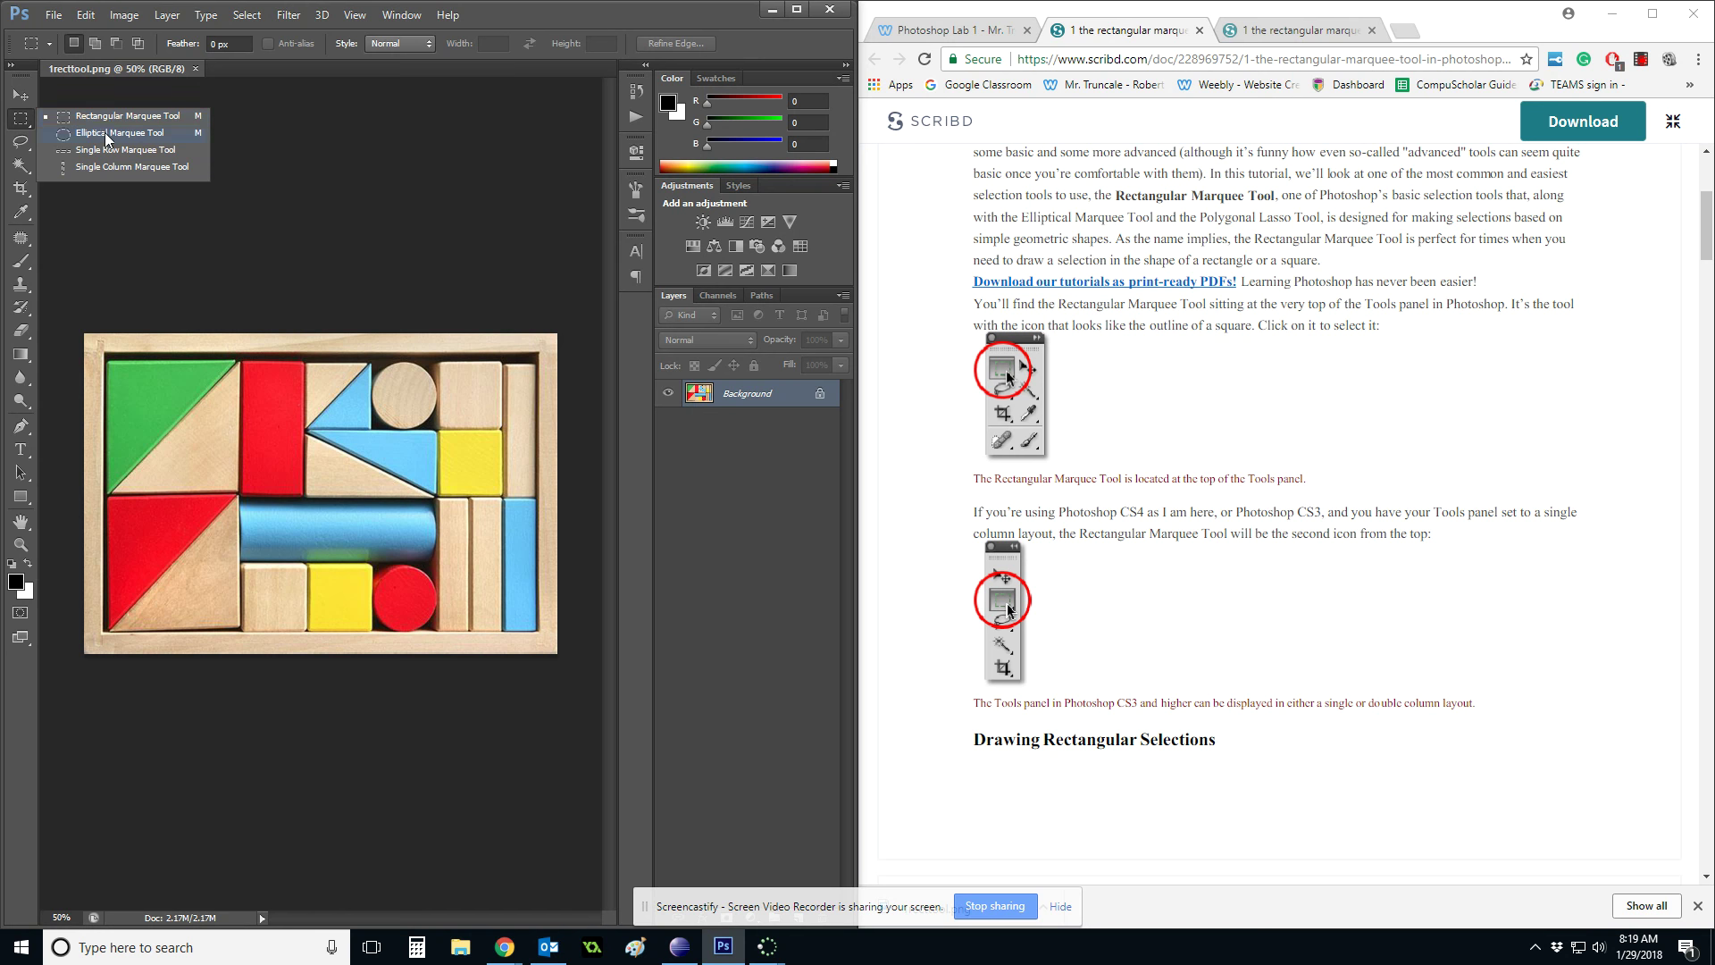
pyautogui.click(105, 122)
pyautogui.click(20, 141)
pyautogui.rightClick(21, 141)
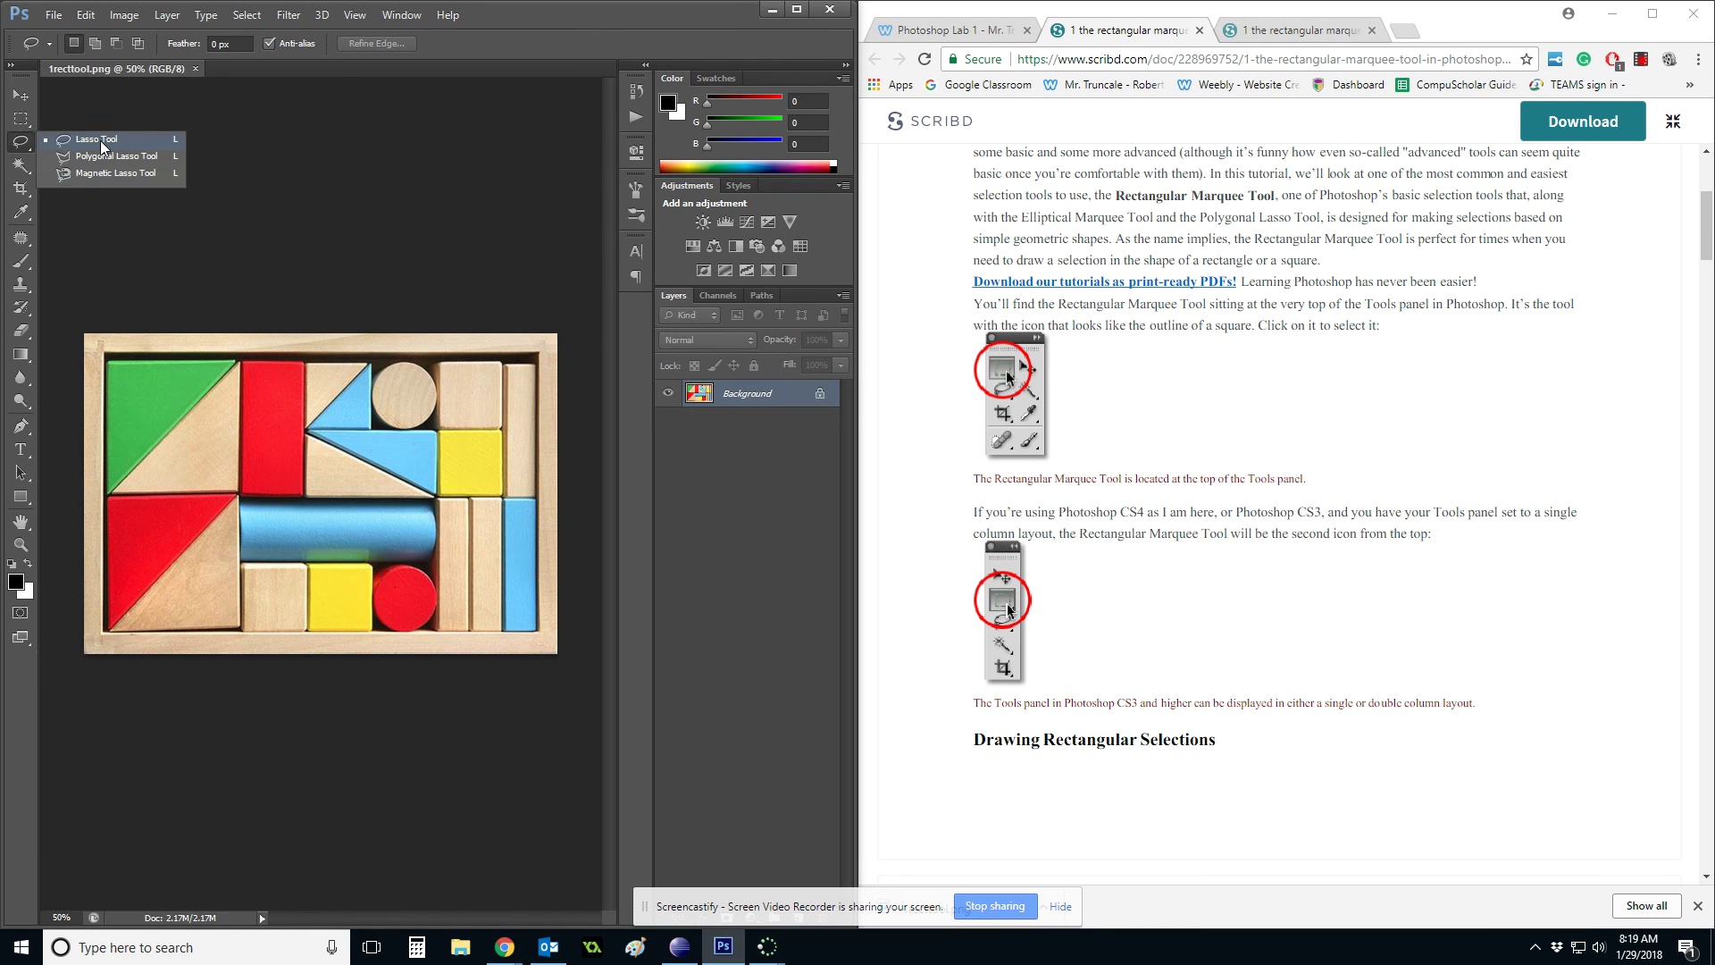
pyautogui.click(25, 168)
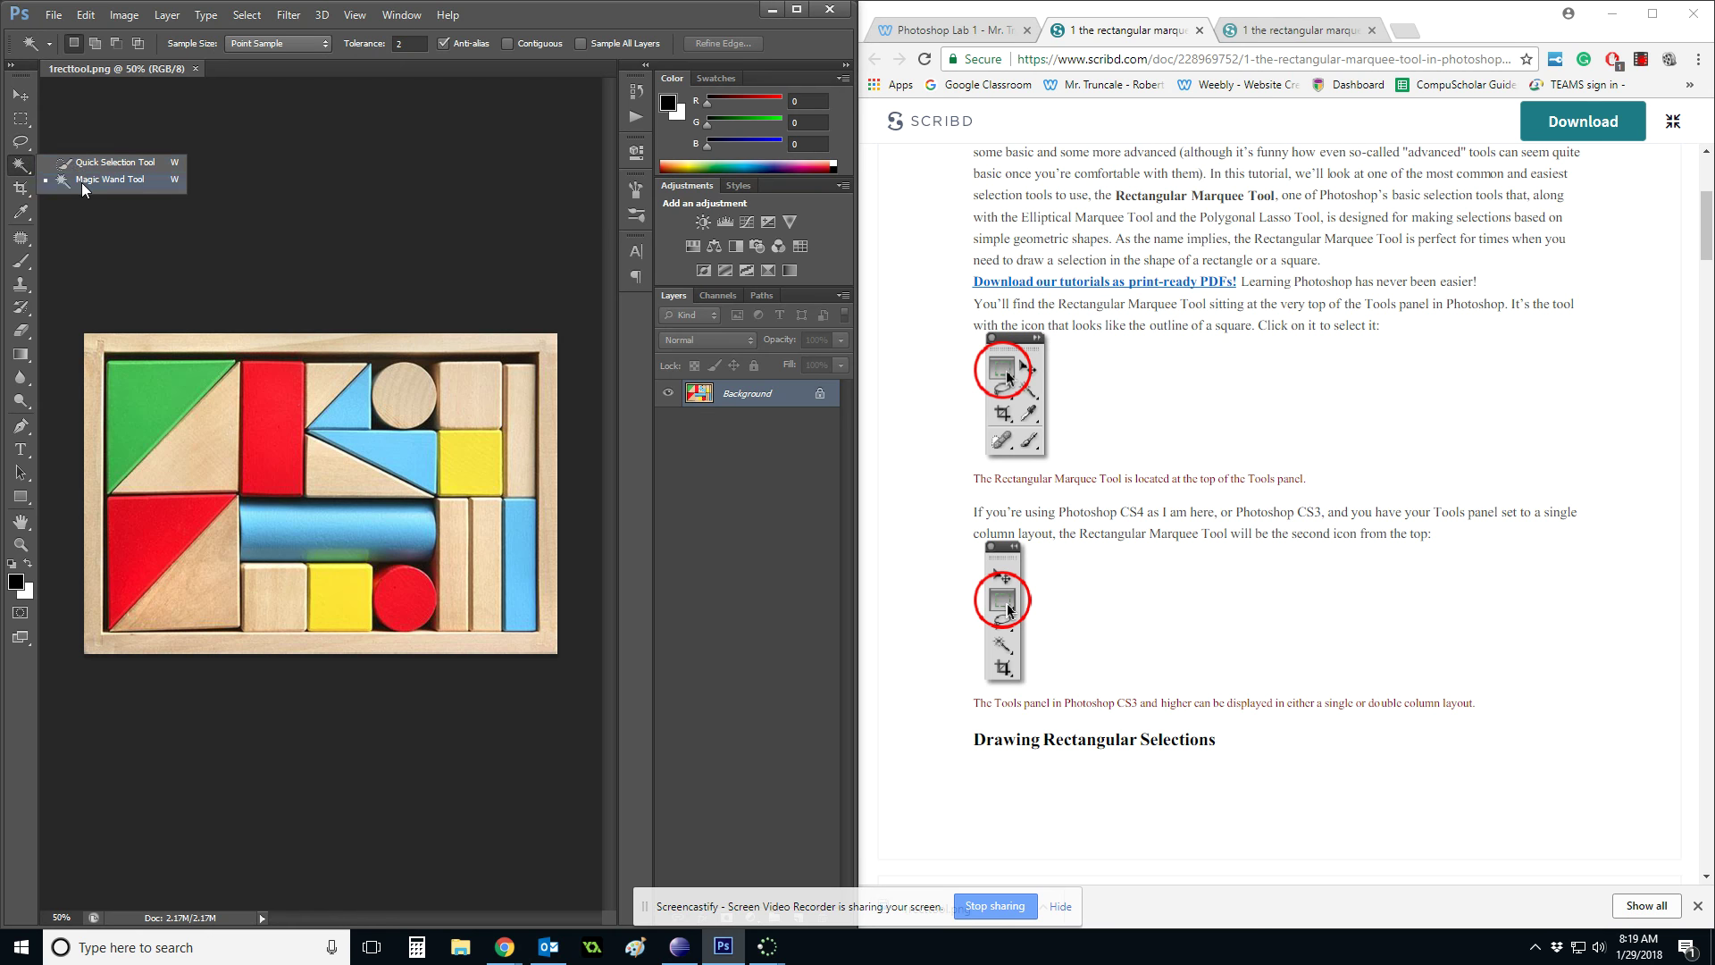
# Activate the Rectangular Marquee Tool from the group of marquee tools
pyautogui.click(30, 126)
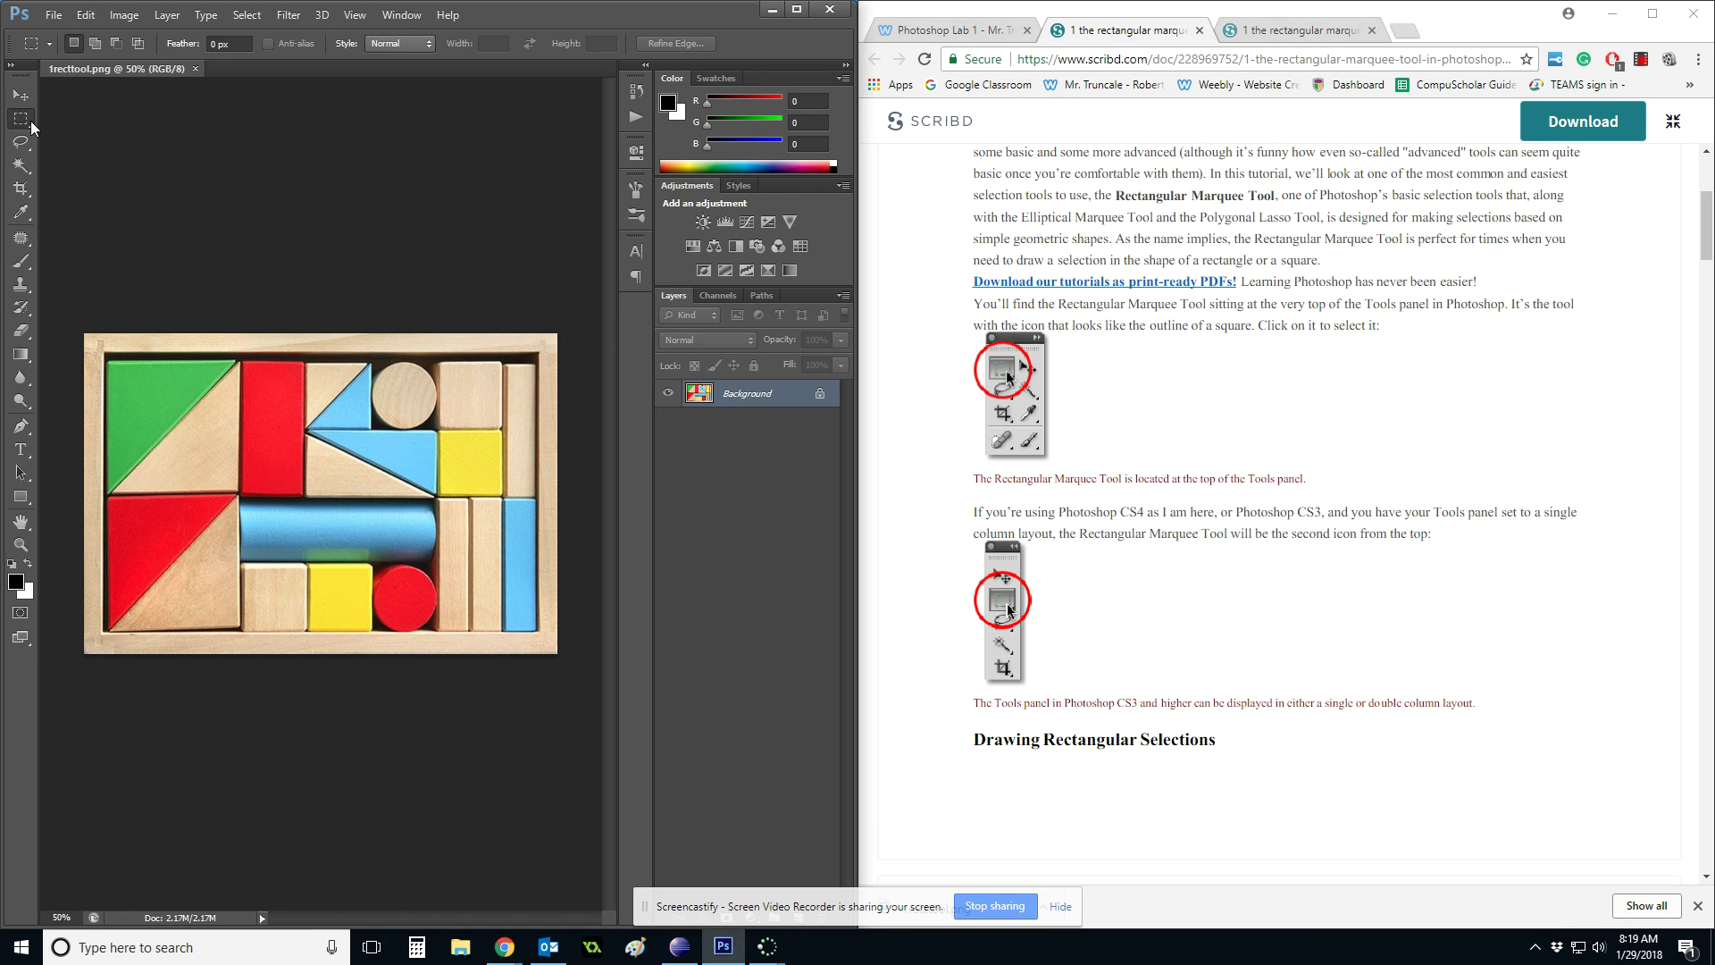
pyautogui.click(15, 121)
pyautogui.click(16, 120)
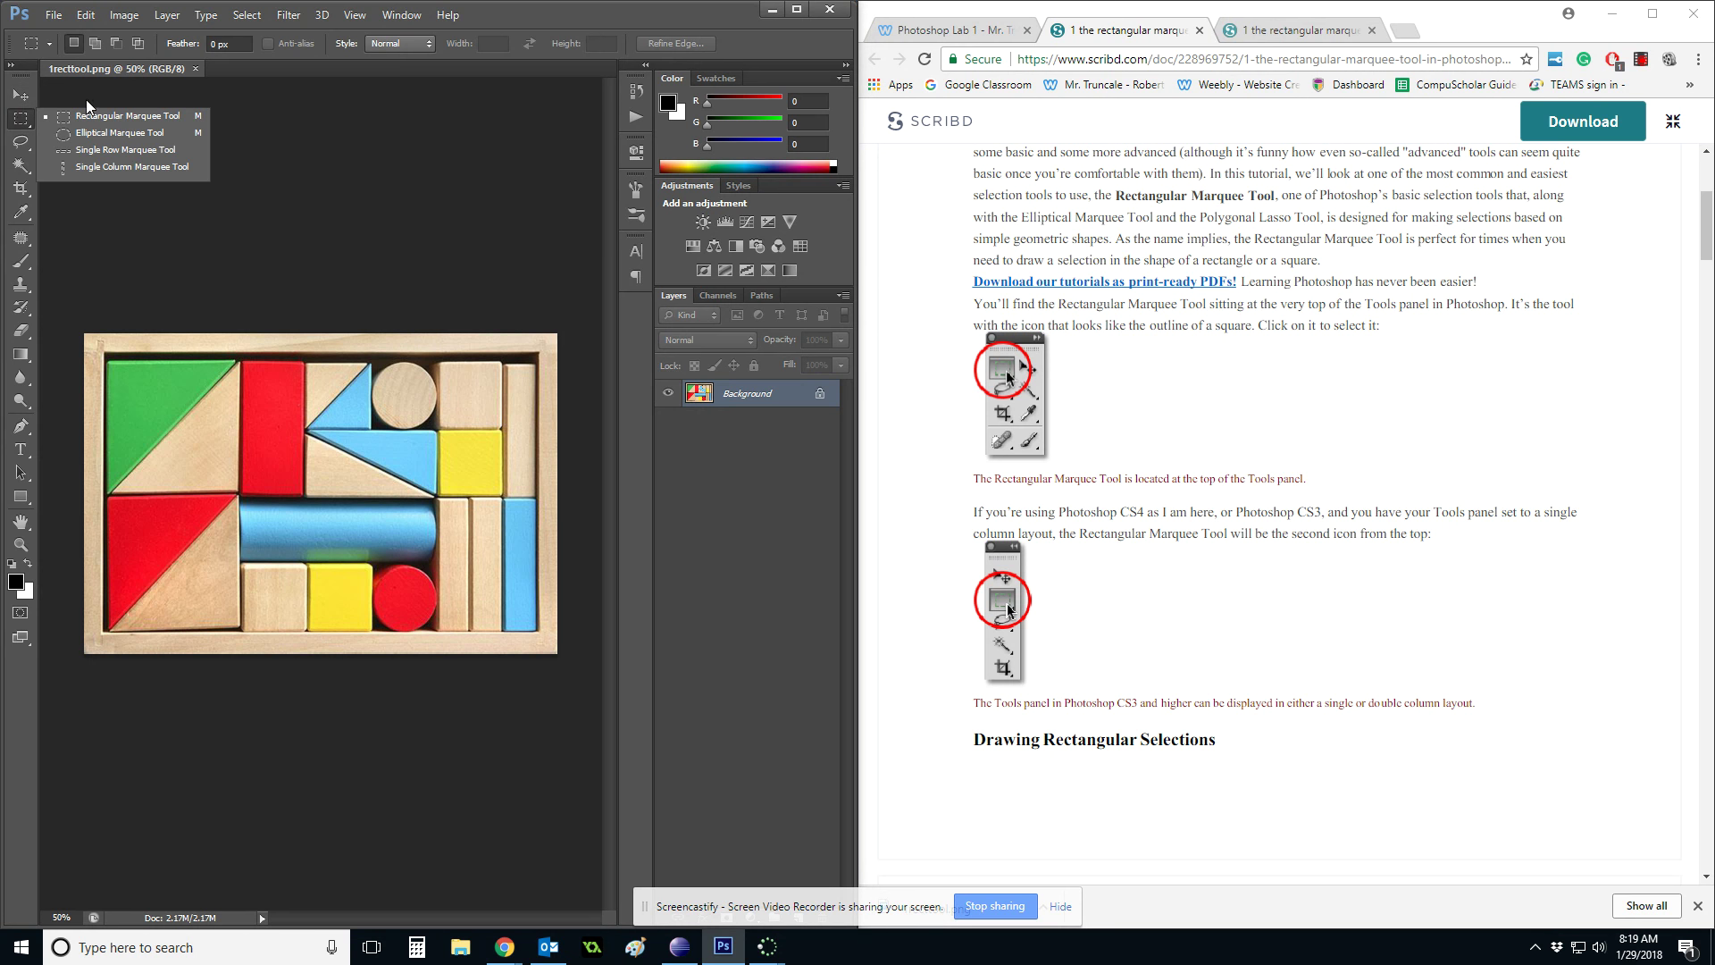
pyautogui.click(126, 120)
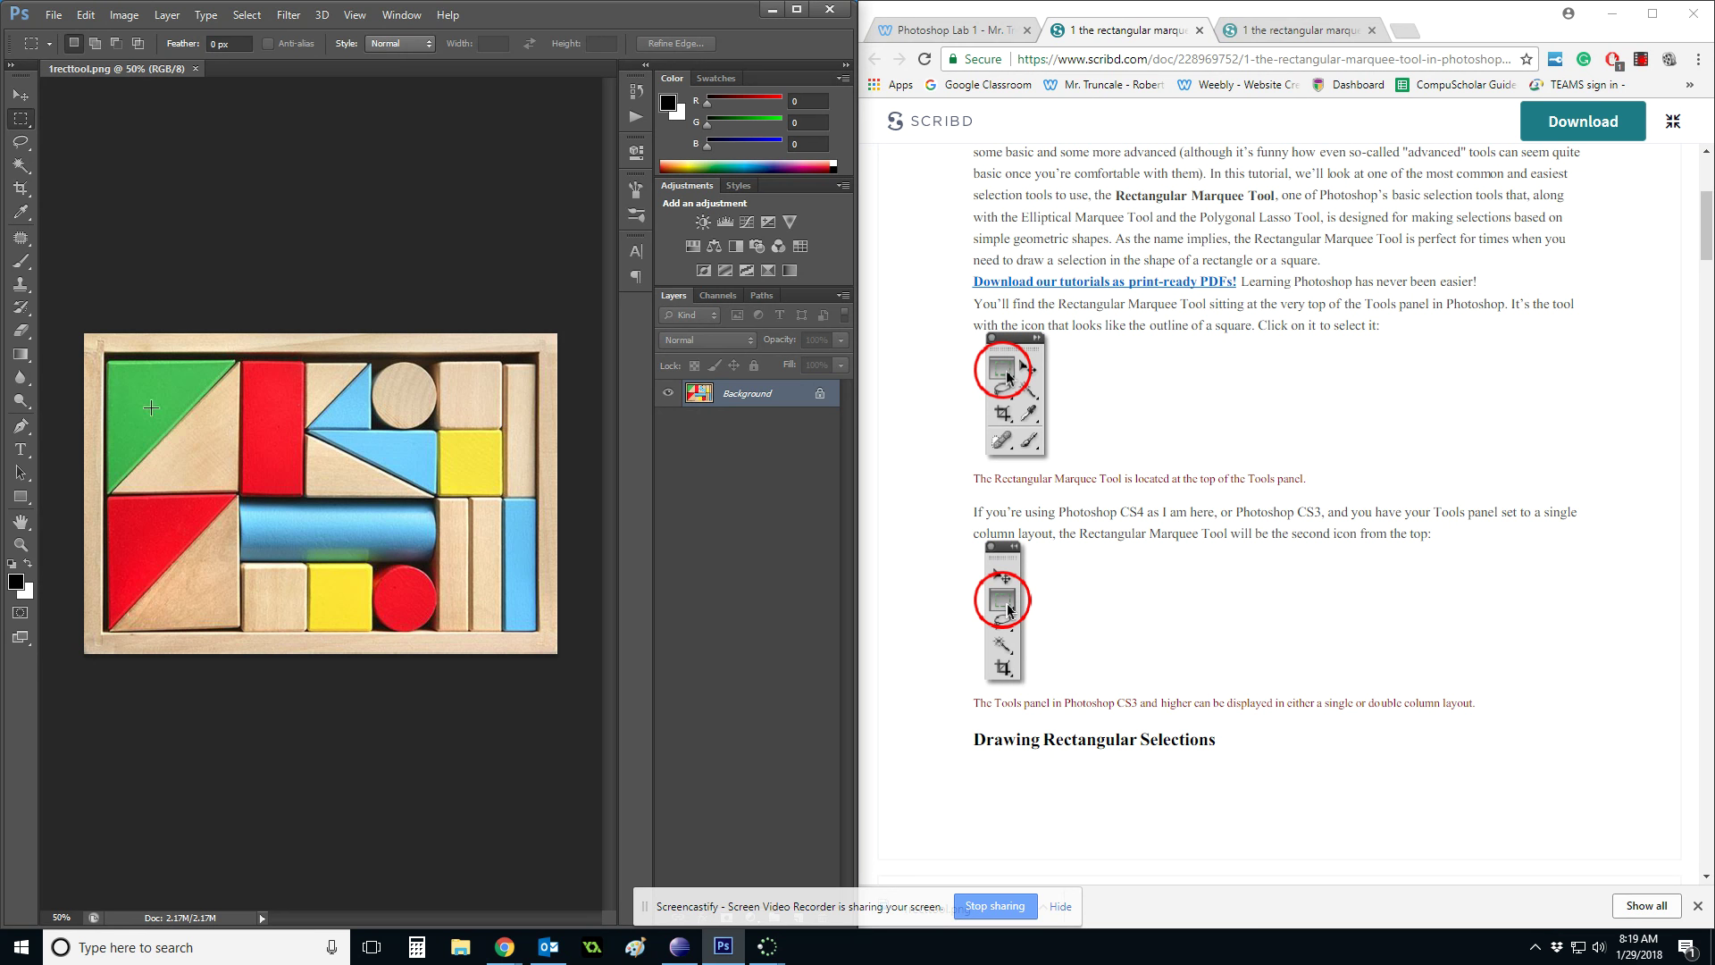
# Practise drawing freehand rectangular selections of various sizes over different blocks with the Rectangular Marquee Tool
pyautogui.moveTo(408, 378); pyautogui.dragTo(502, 514)
pyautogui.moveTo(150, 411); pyautogui.dragTo(238, 547)
pyautogui.moveTo(312, 365); pyautogui.dragTo(393, 438)
pyautogui.click(393, 437)
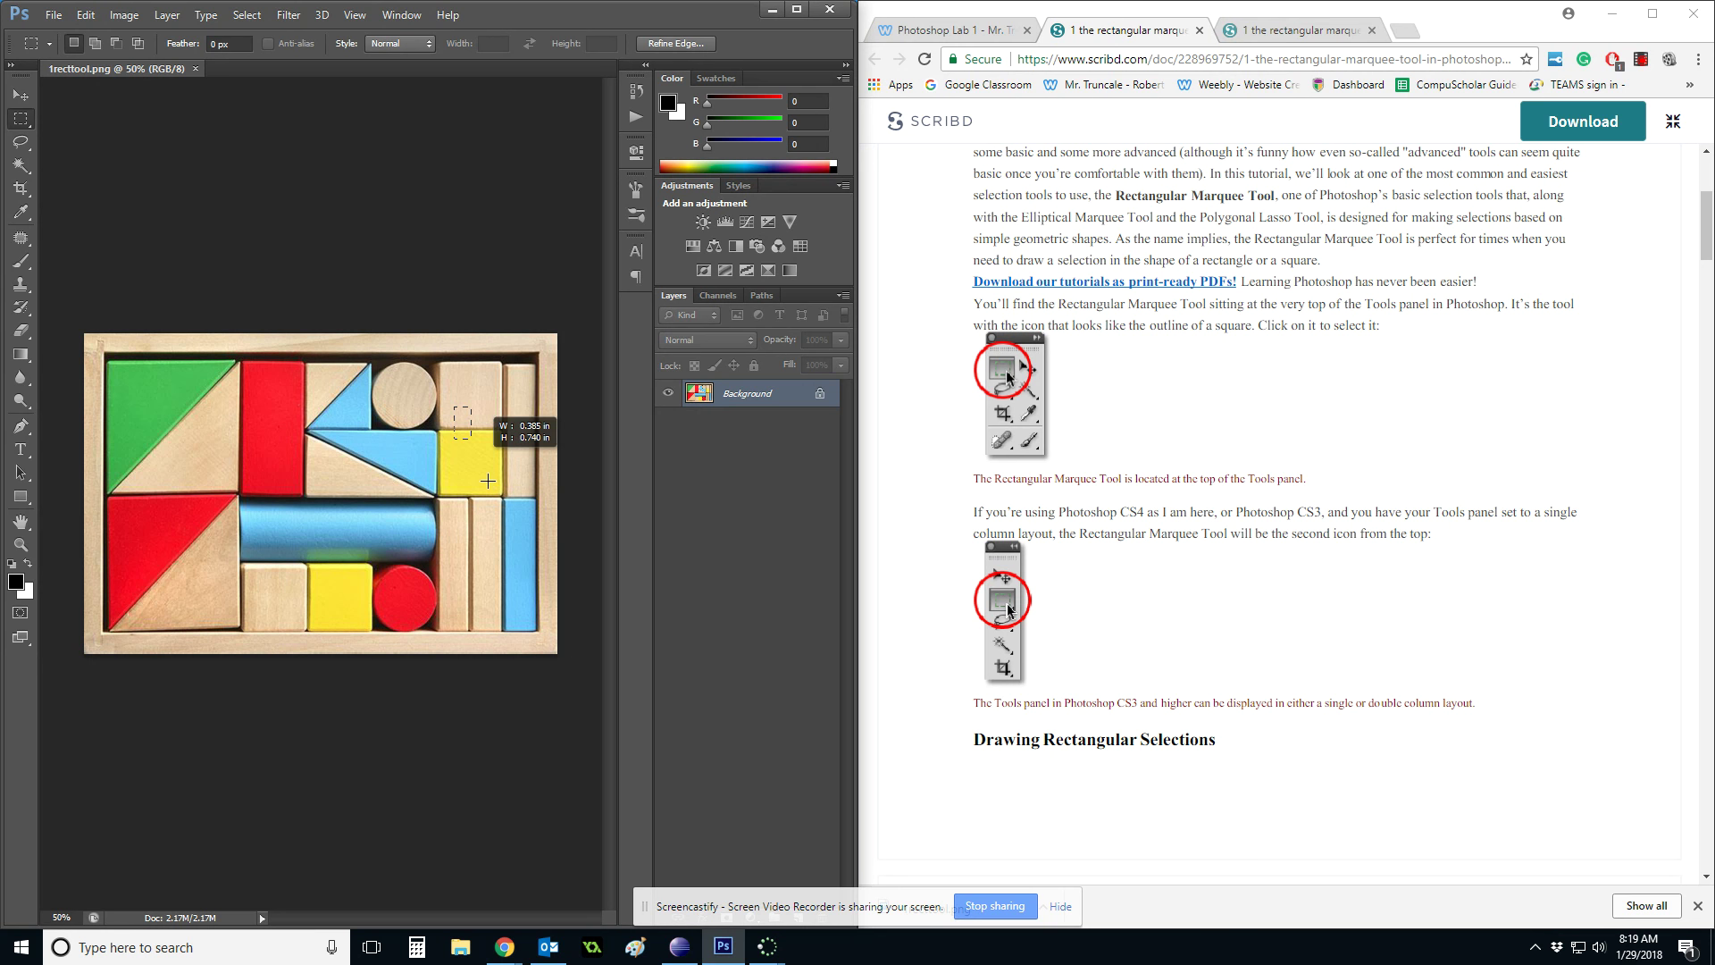
pyautogui.moveTo(241, 497); pyautogui.dragTo(294, 572)
pyautogui.moveTo(150, 396); pyautogui.dragTo(418, 497)
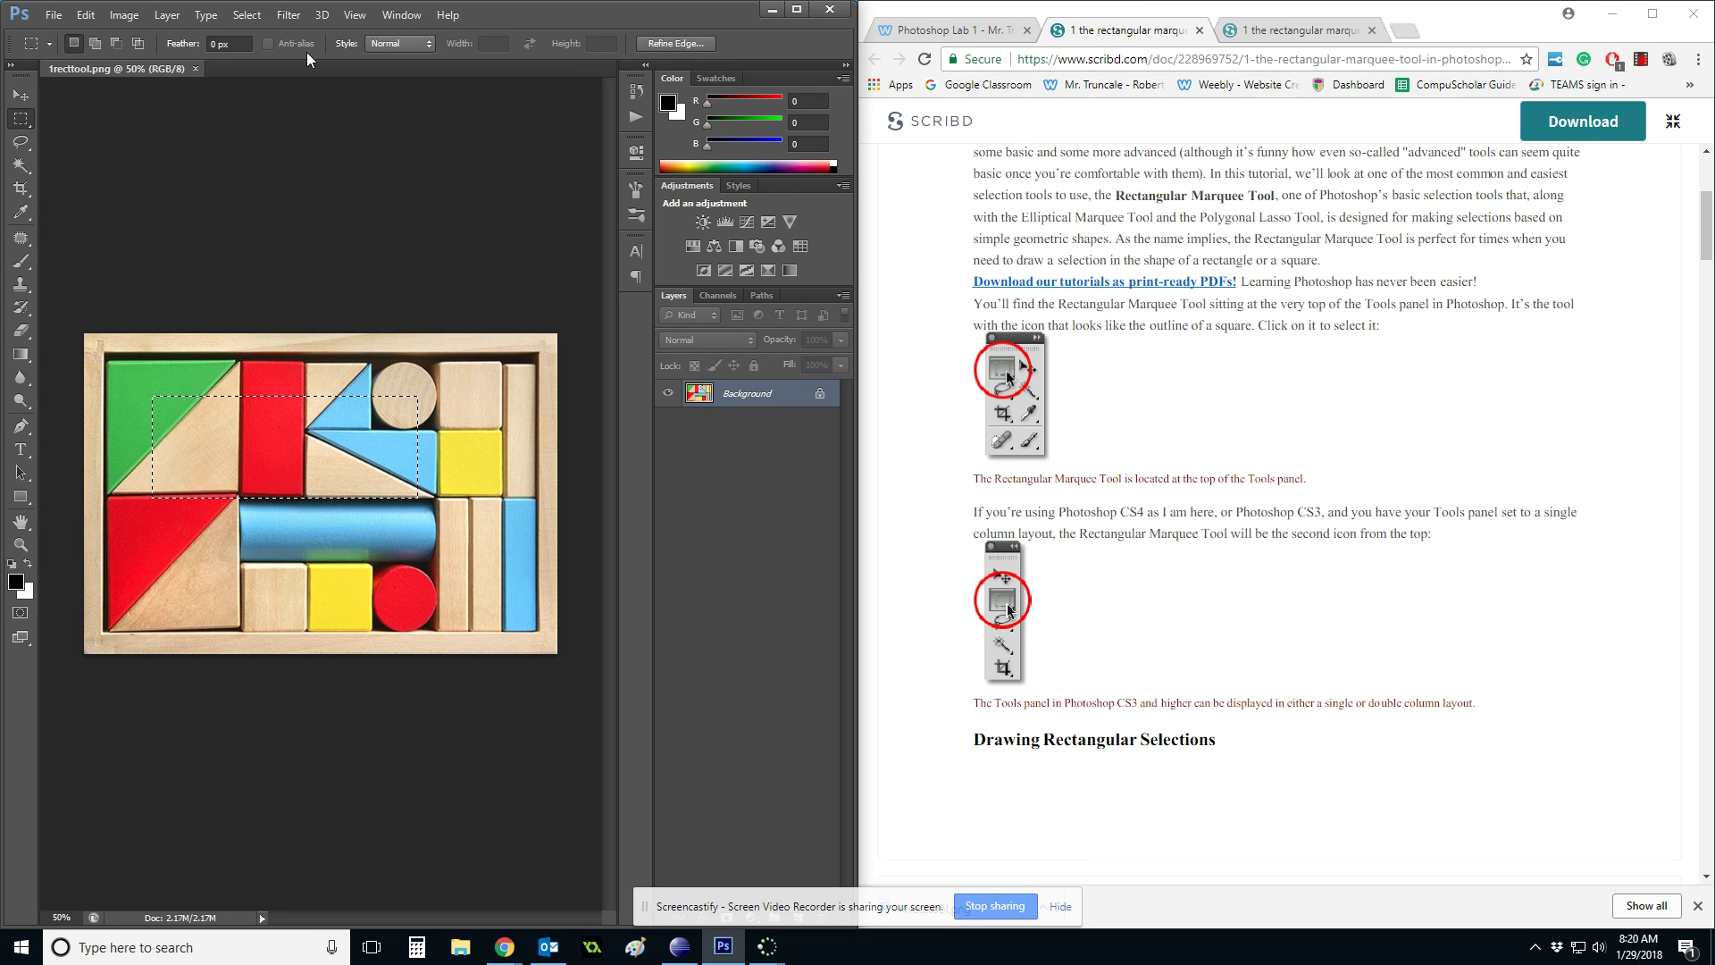
# Examine the marquee tool's Feather setting and Style choices, and clear the selection across the blocks
pyautogui.doubleClick(214, 45)
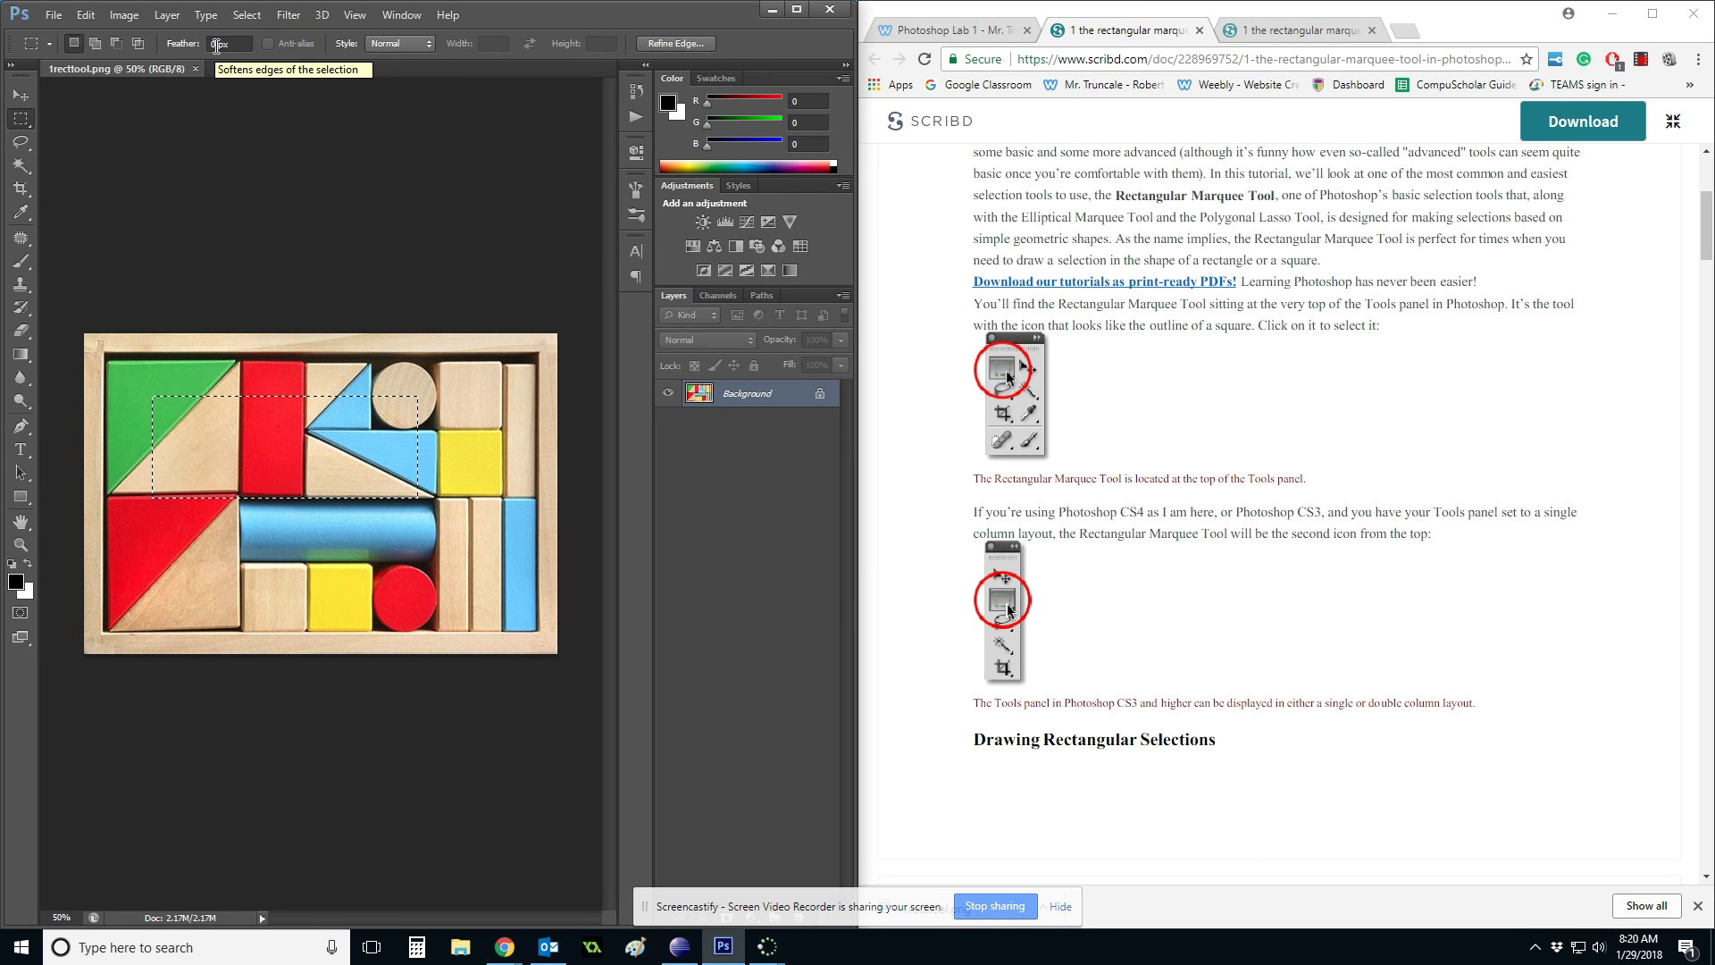
pyautogui.press('Return')
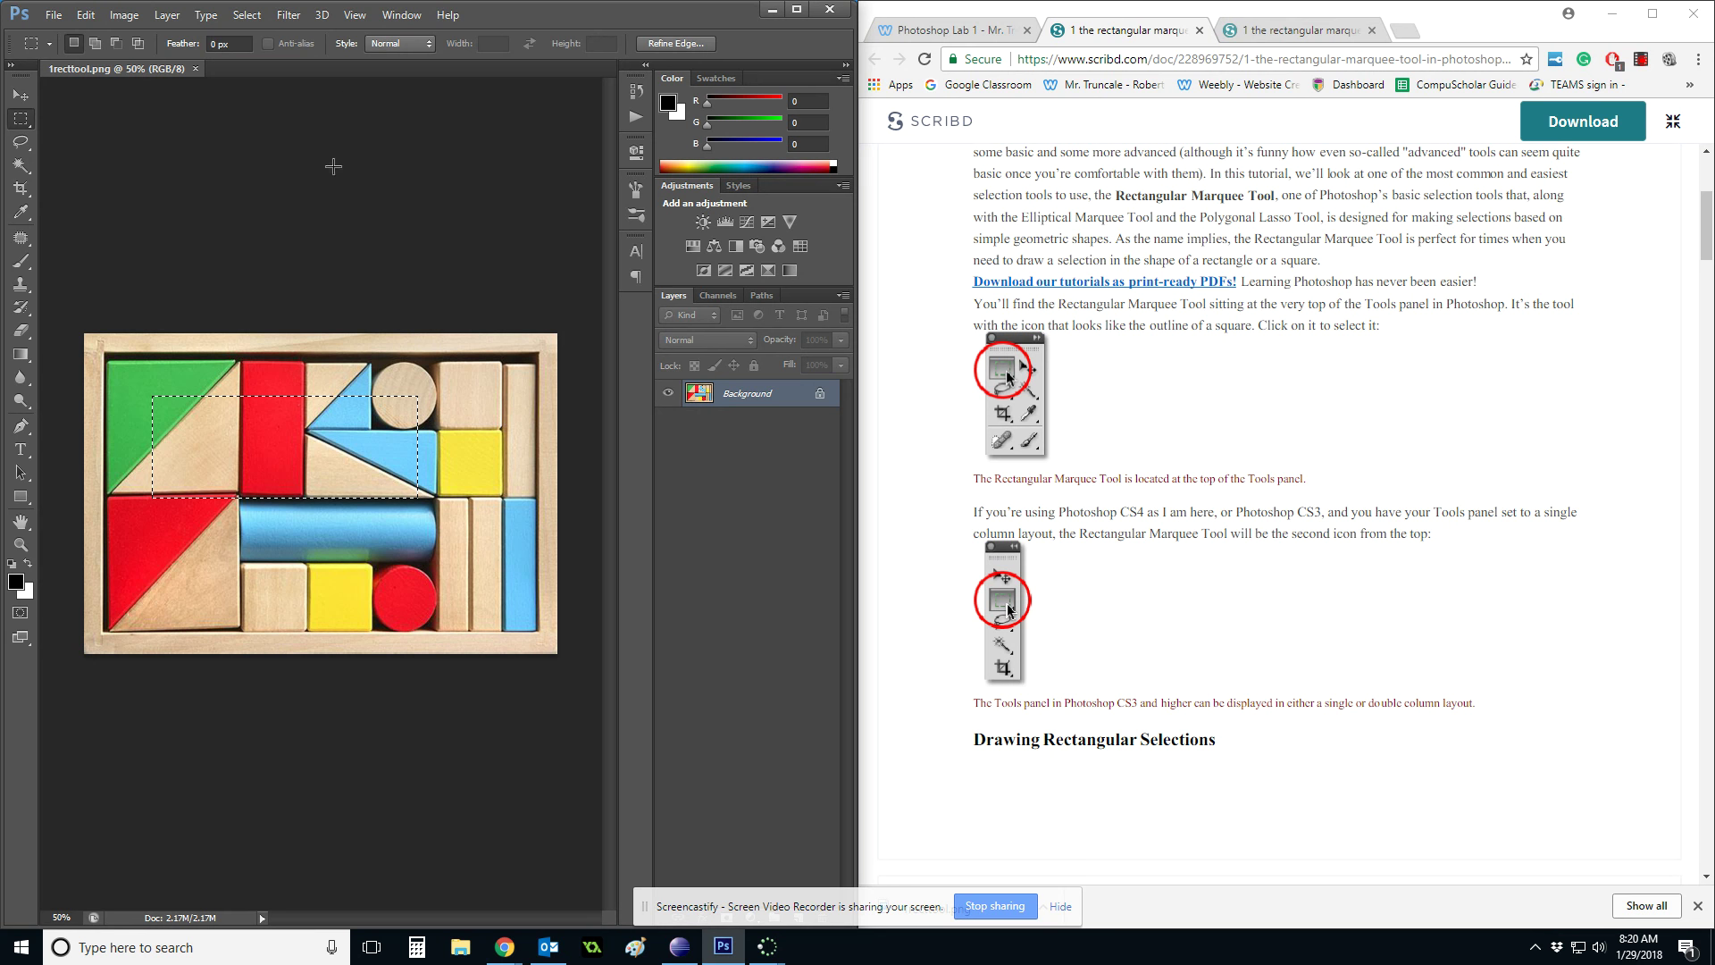
pyautogui.click(386, 43)
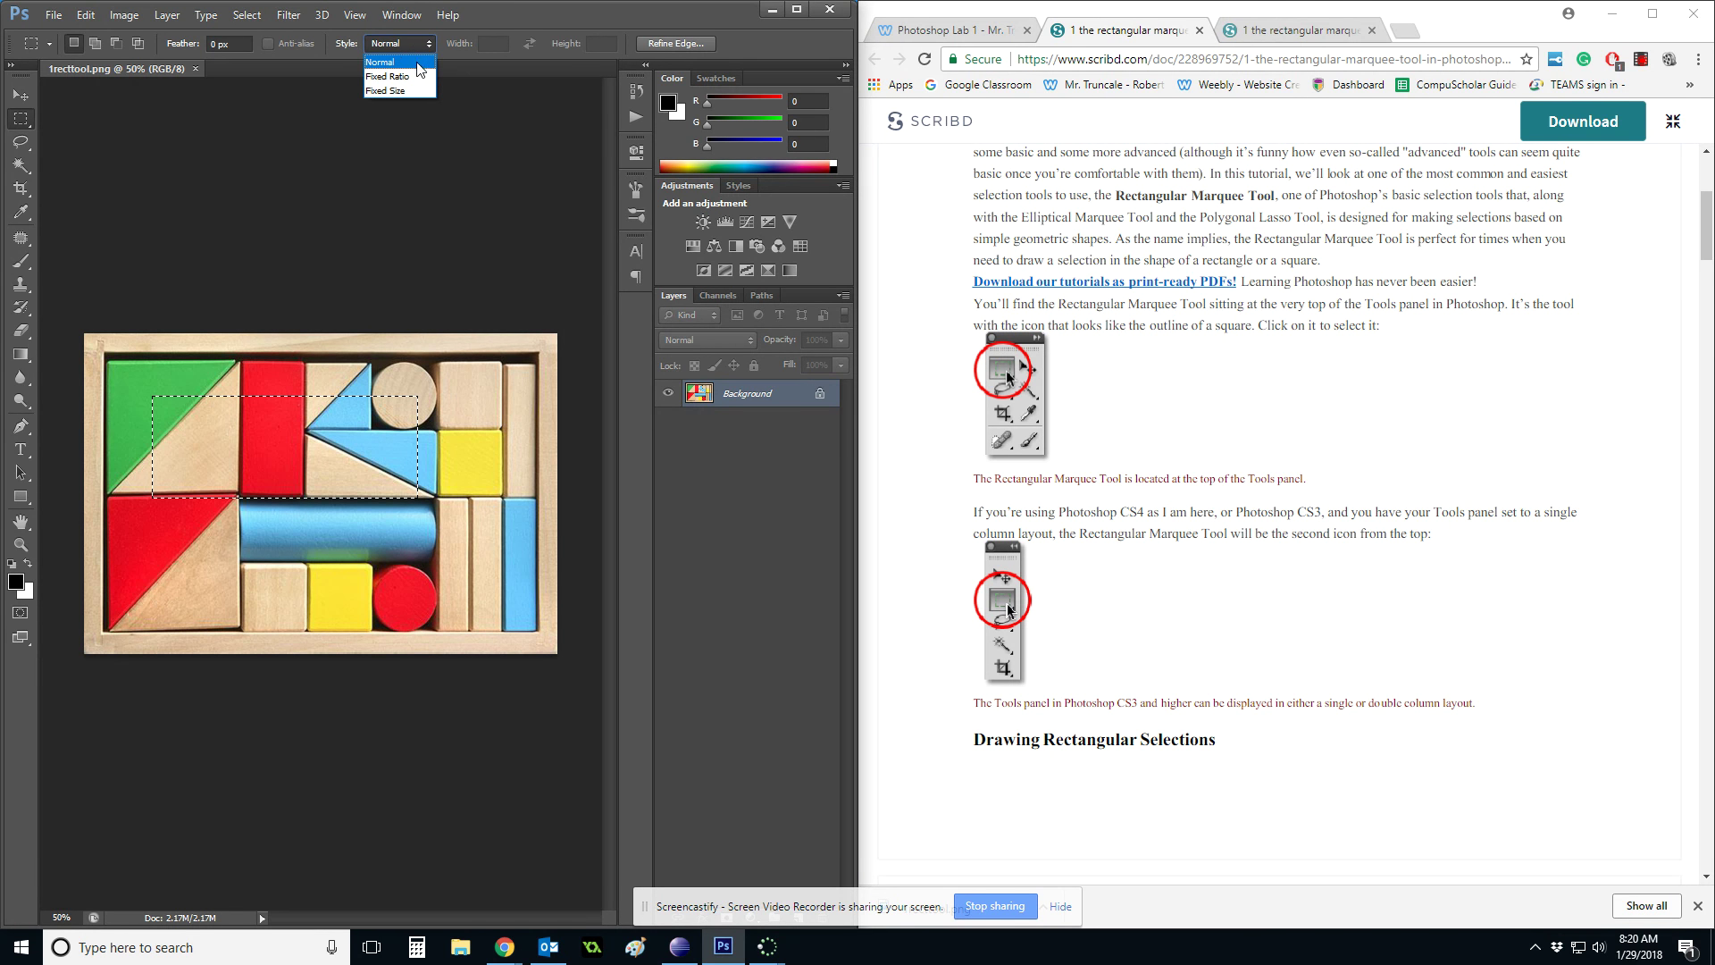
pyautogui.click(214, 288)
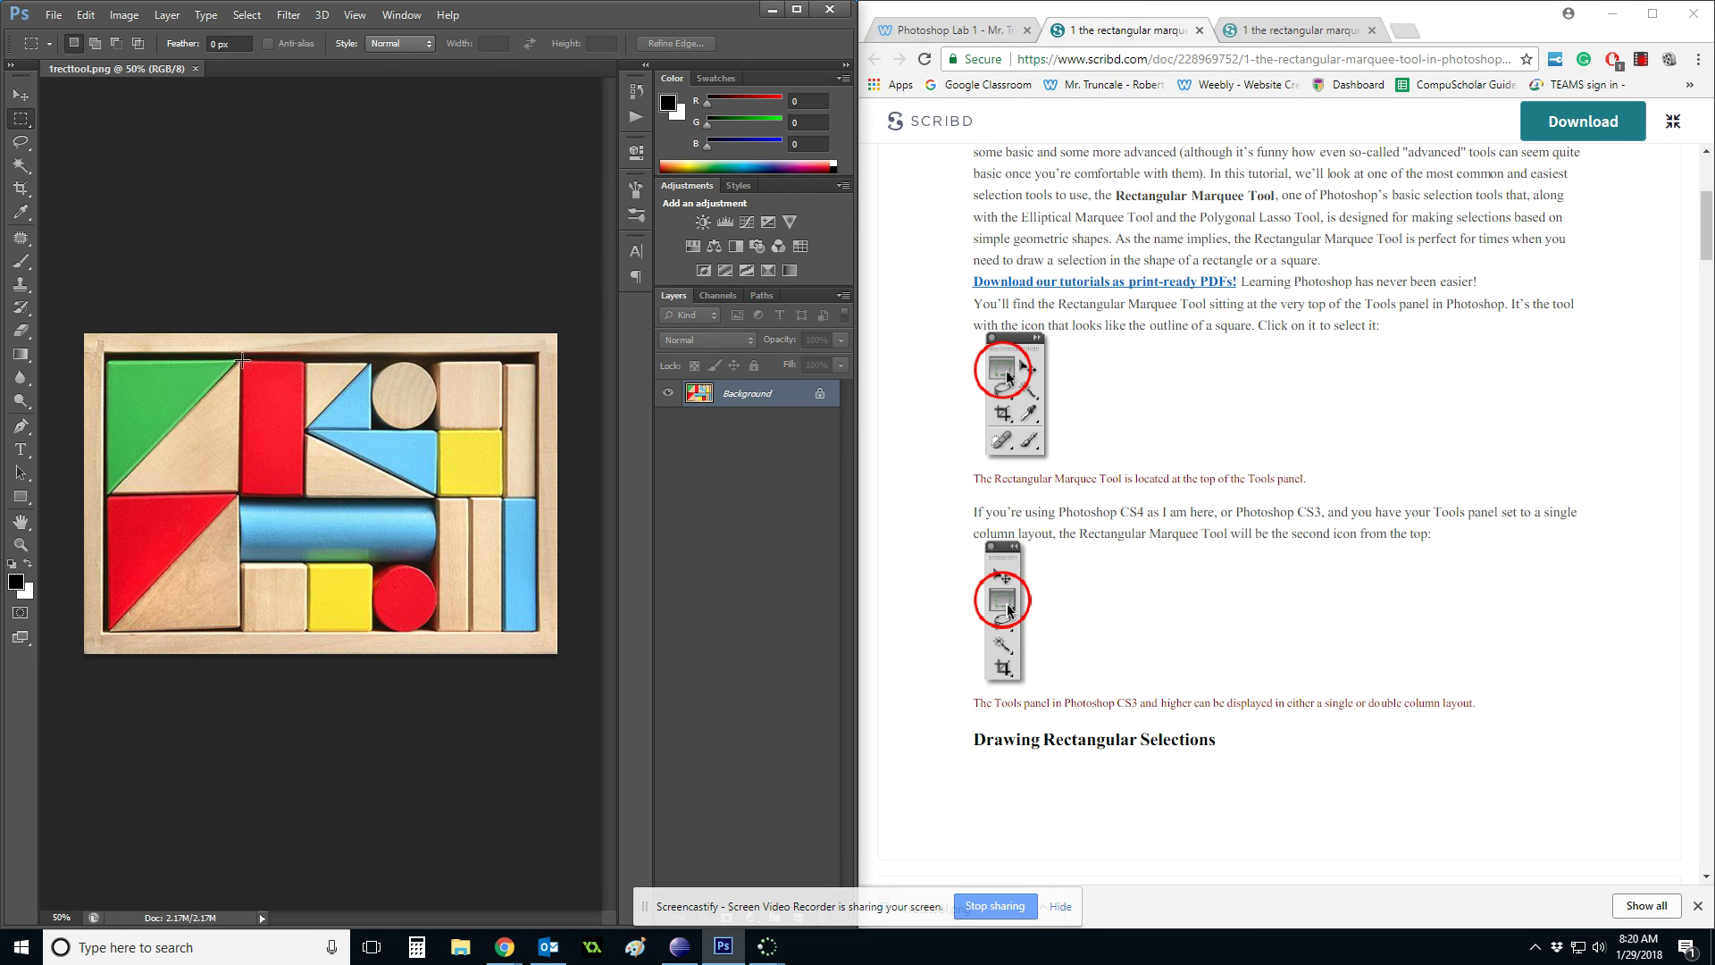
# Select the upright red block, and try replacing the selection with fresh rectangles elsewhere in New Selection mode
pyautogui.moveTo(242, 360); pyautogui.dragTo(304, 496)
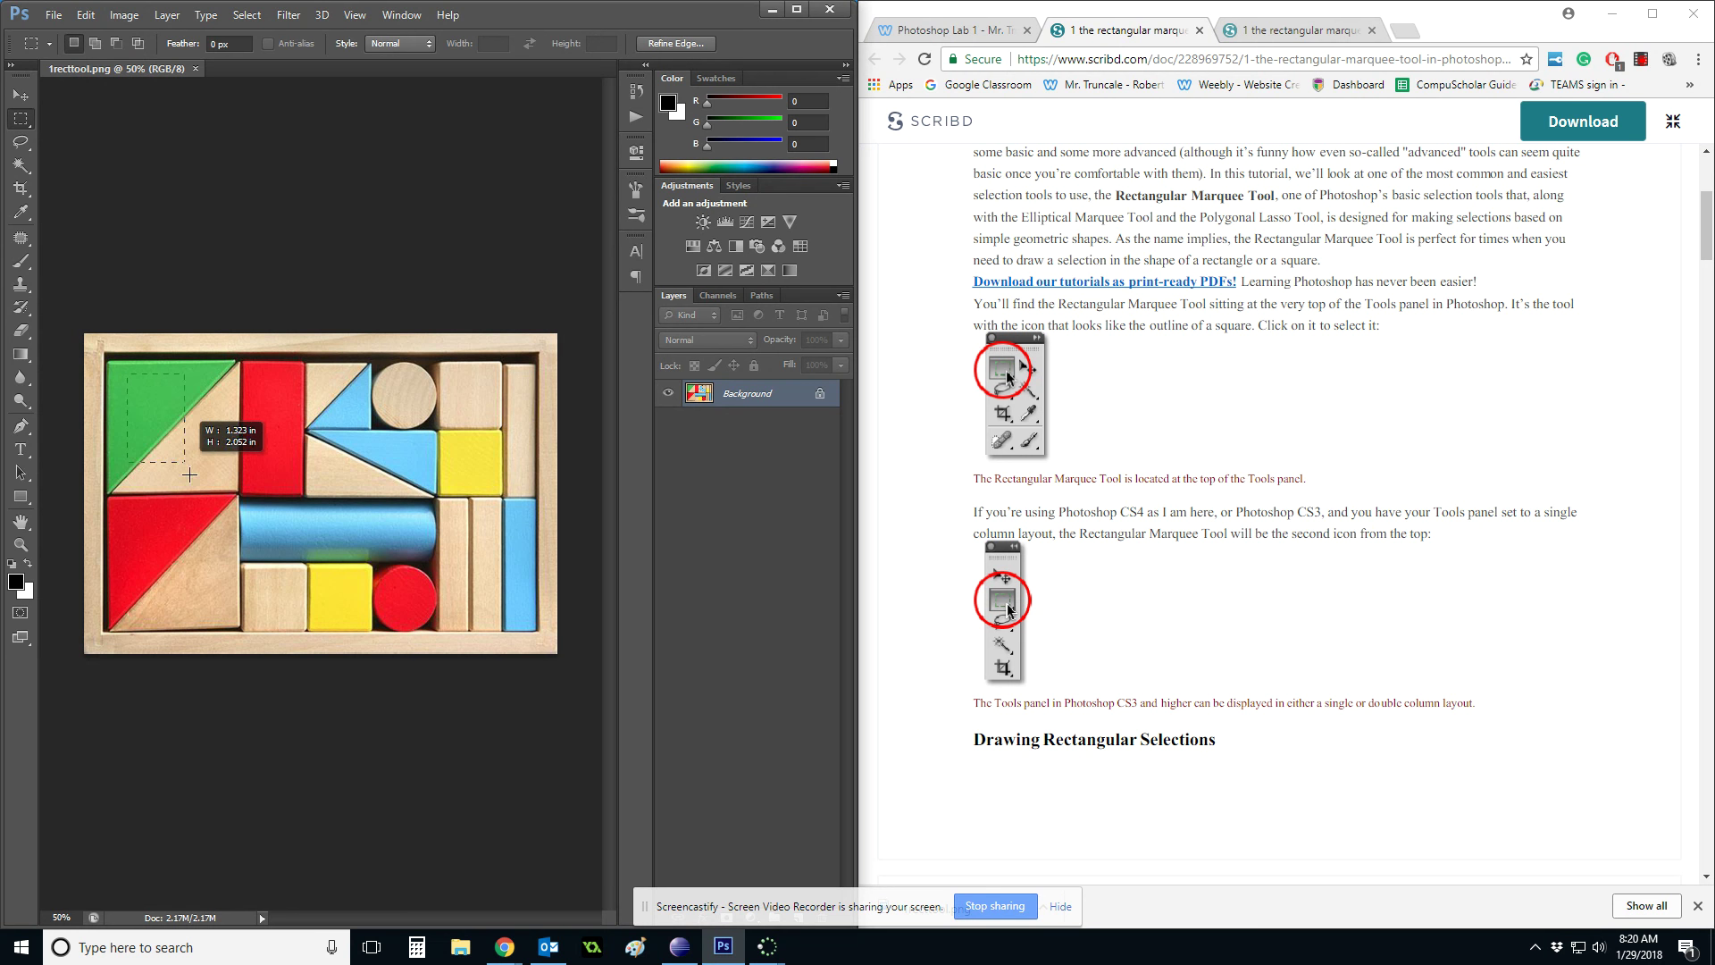
pyautogui.moveTo(352, 387); pyautogui.dragTo(451, 554)
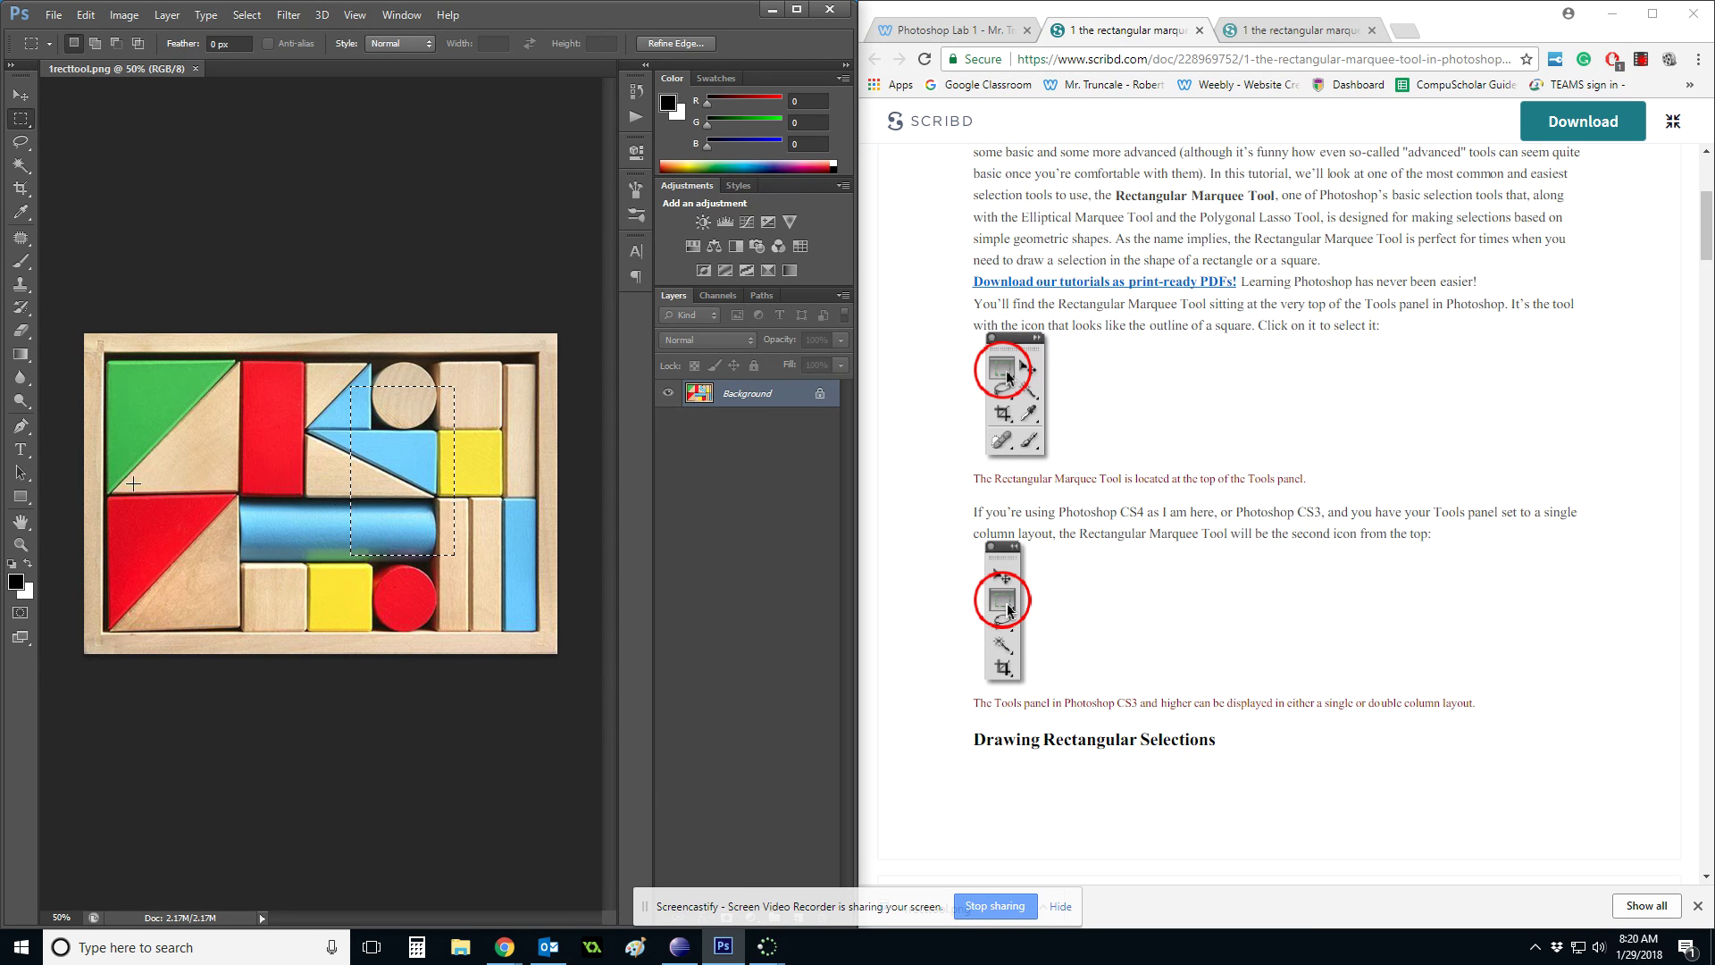
pyautogui.moveTo(134, 484); pyautogui.dragTo(241, 607)
pyautogui.moveTo(425, 385)
pyautogui.mouseDown()
pyautogui.moveTo(534, 483)
pyautogui.moveTo(533, 540)
pyautogui.mouseUp()
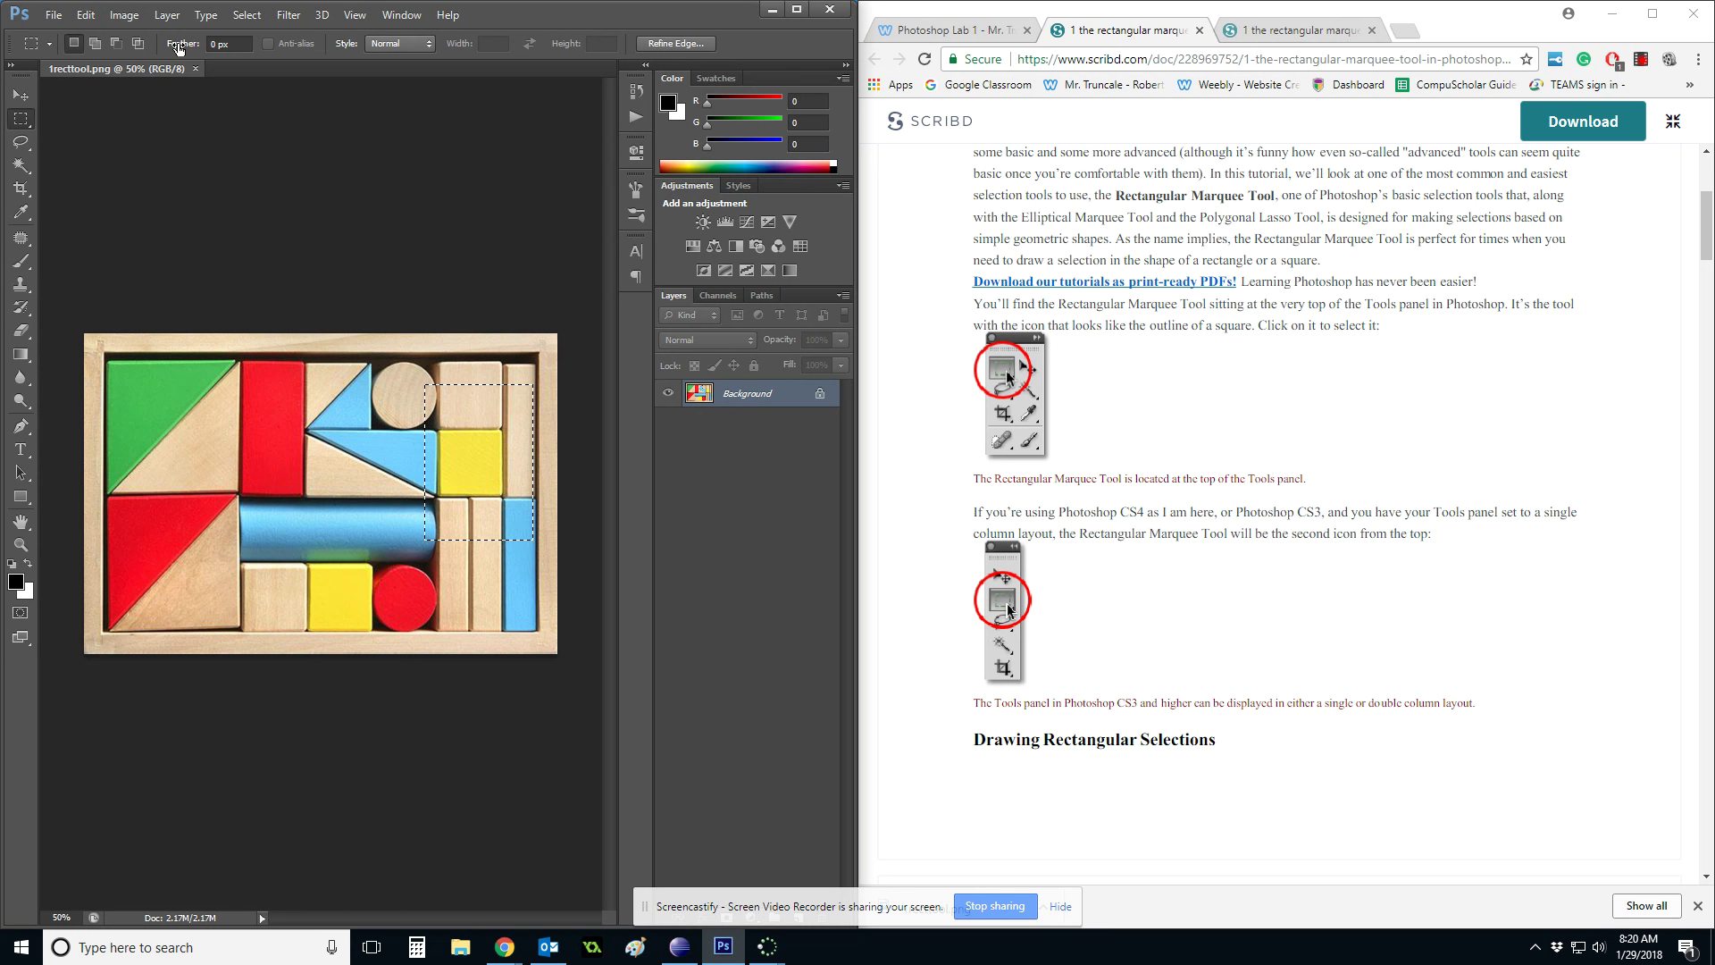
# Try combining several rectangles with Add to Selection over the blocks, and deselect everything
pyautogui.click(100, 46)
pyautogui.moveTo(375, 440); pyautogui.dragTo(458, 579)
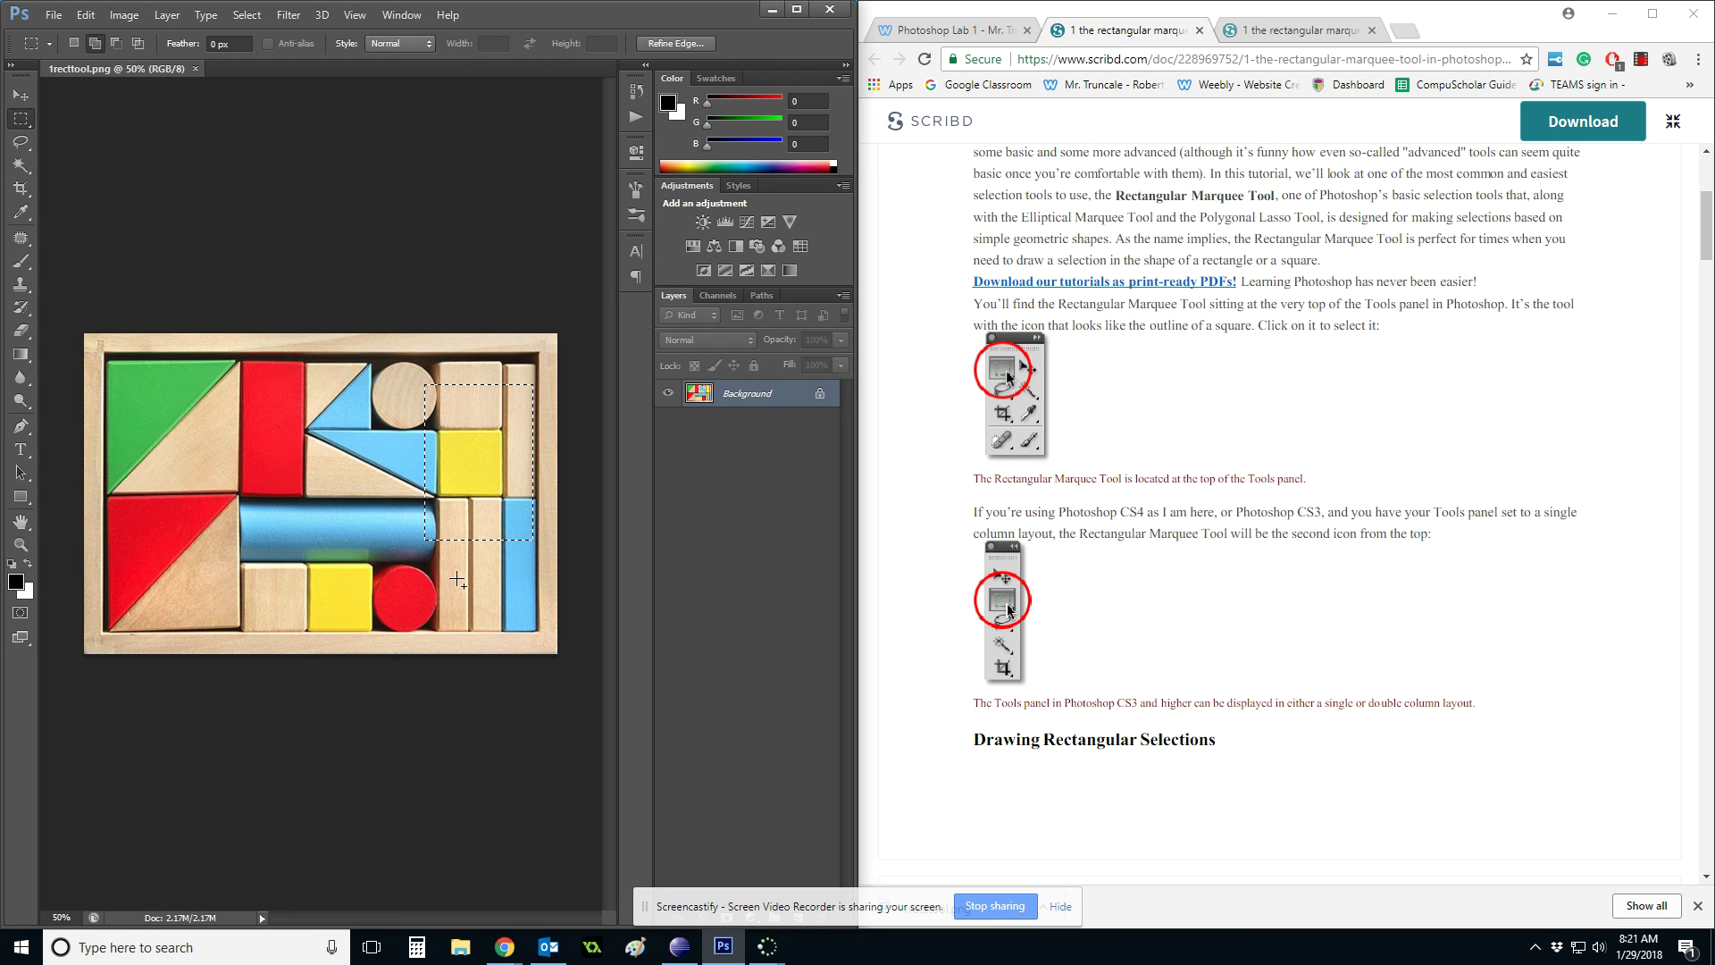
pyautogui.moveTo(319, 376); pyautogui.dragTo(380, 560)
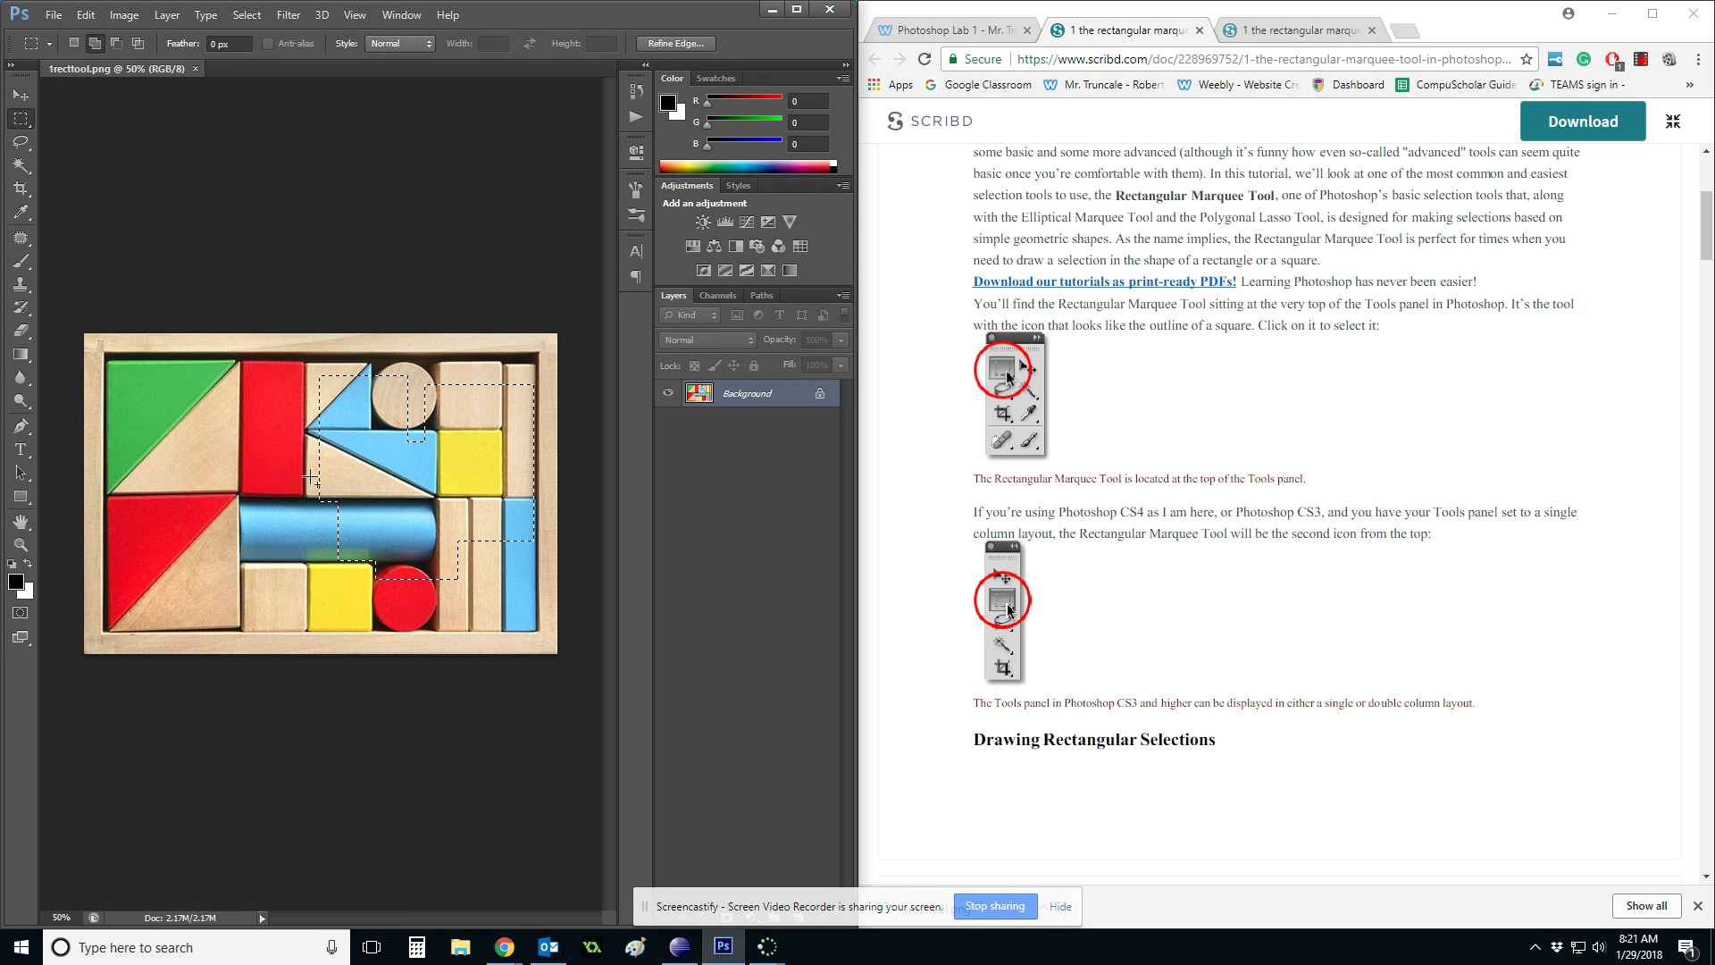
pyautogui.moveTo(150, 413); pyautogui.dragTo(239, 554)
pyautogui.hotkey('ctrl', 'd')
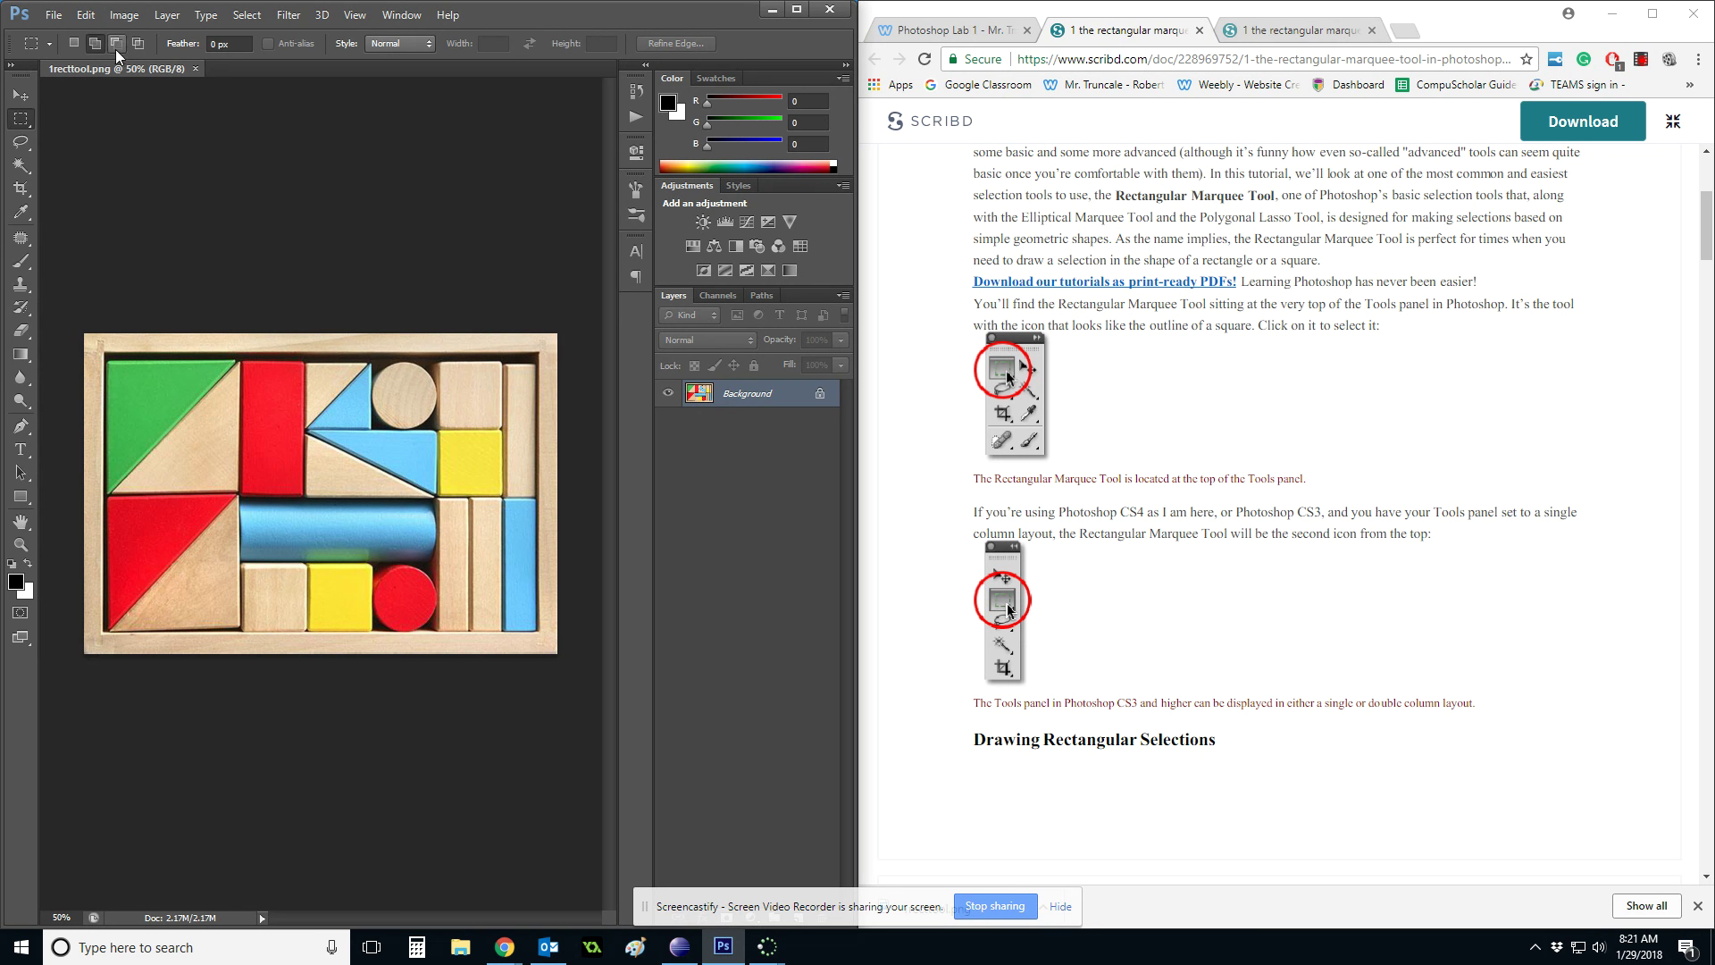
# Draw a large central selection, try cutting rectangles out of its edges with Subtract from Selection, and deselect everything
pyautogui.moveTo(209, 415); pyautogui.dragTo(429, 605)
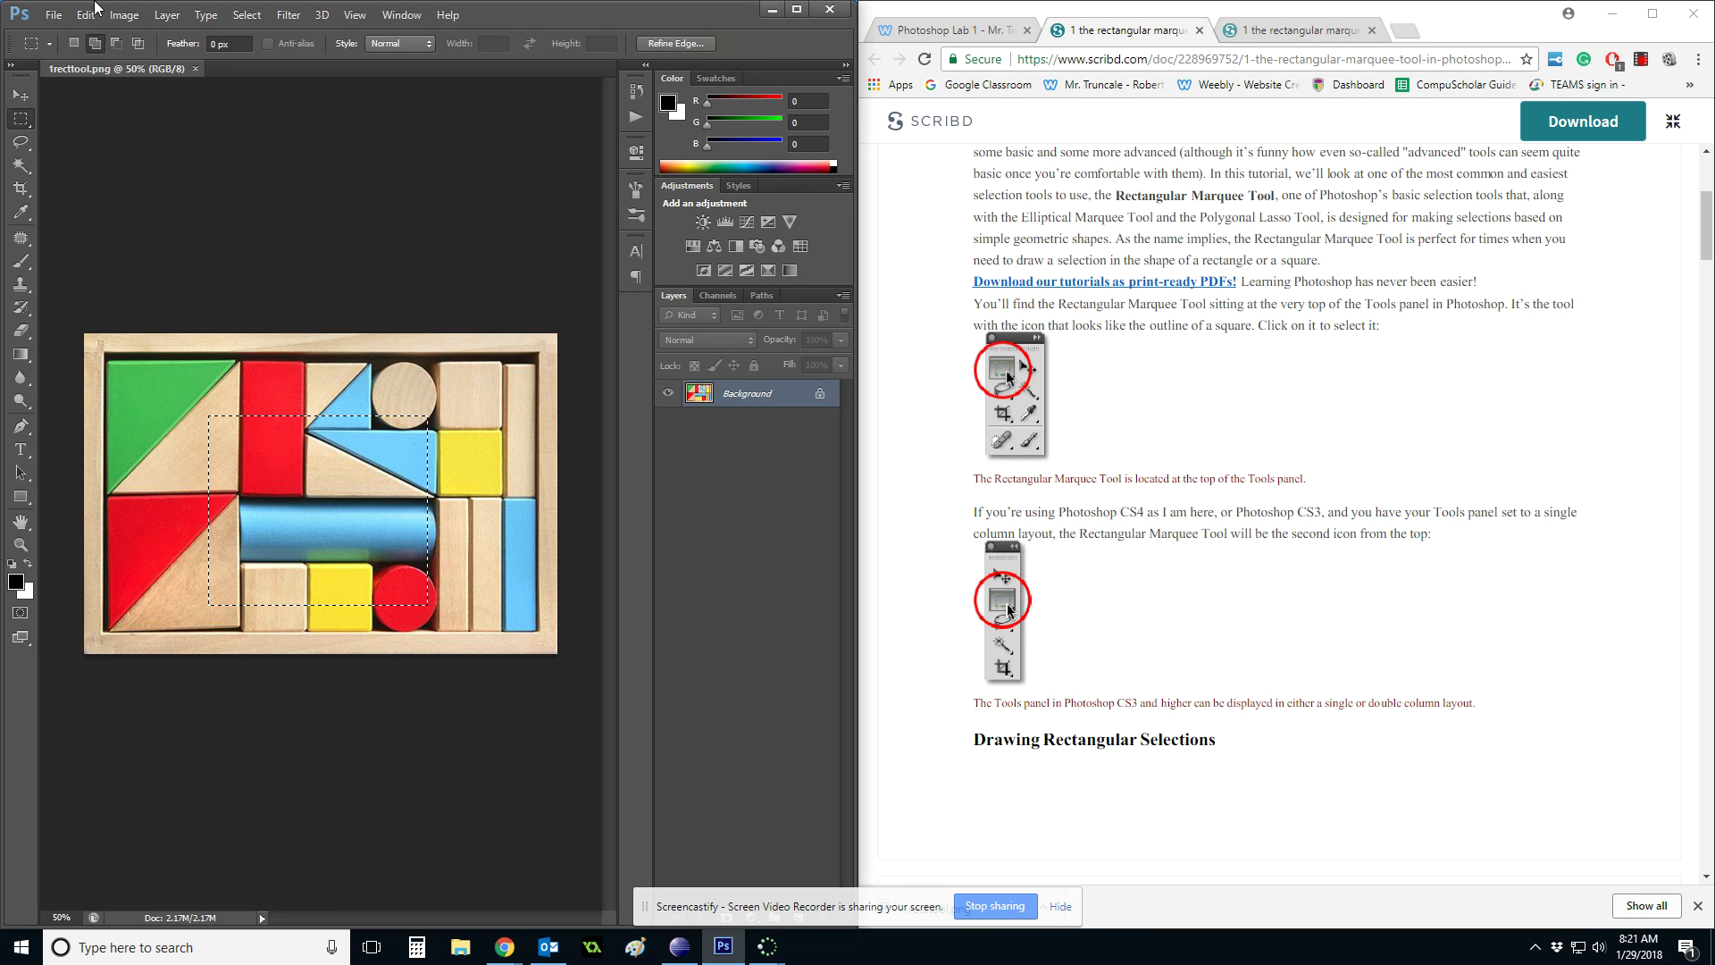
pyautogui.click(115, 43)
pyautogui.moveTo(461, 382); pyautogui.dragTo(346, 507)
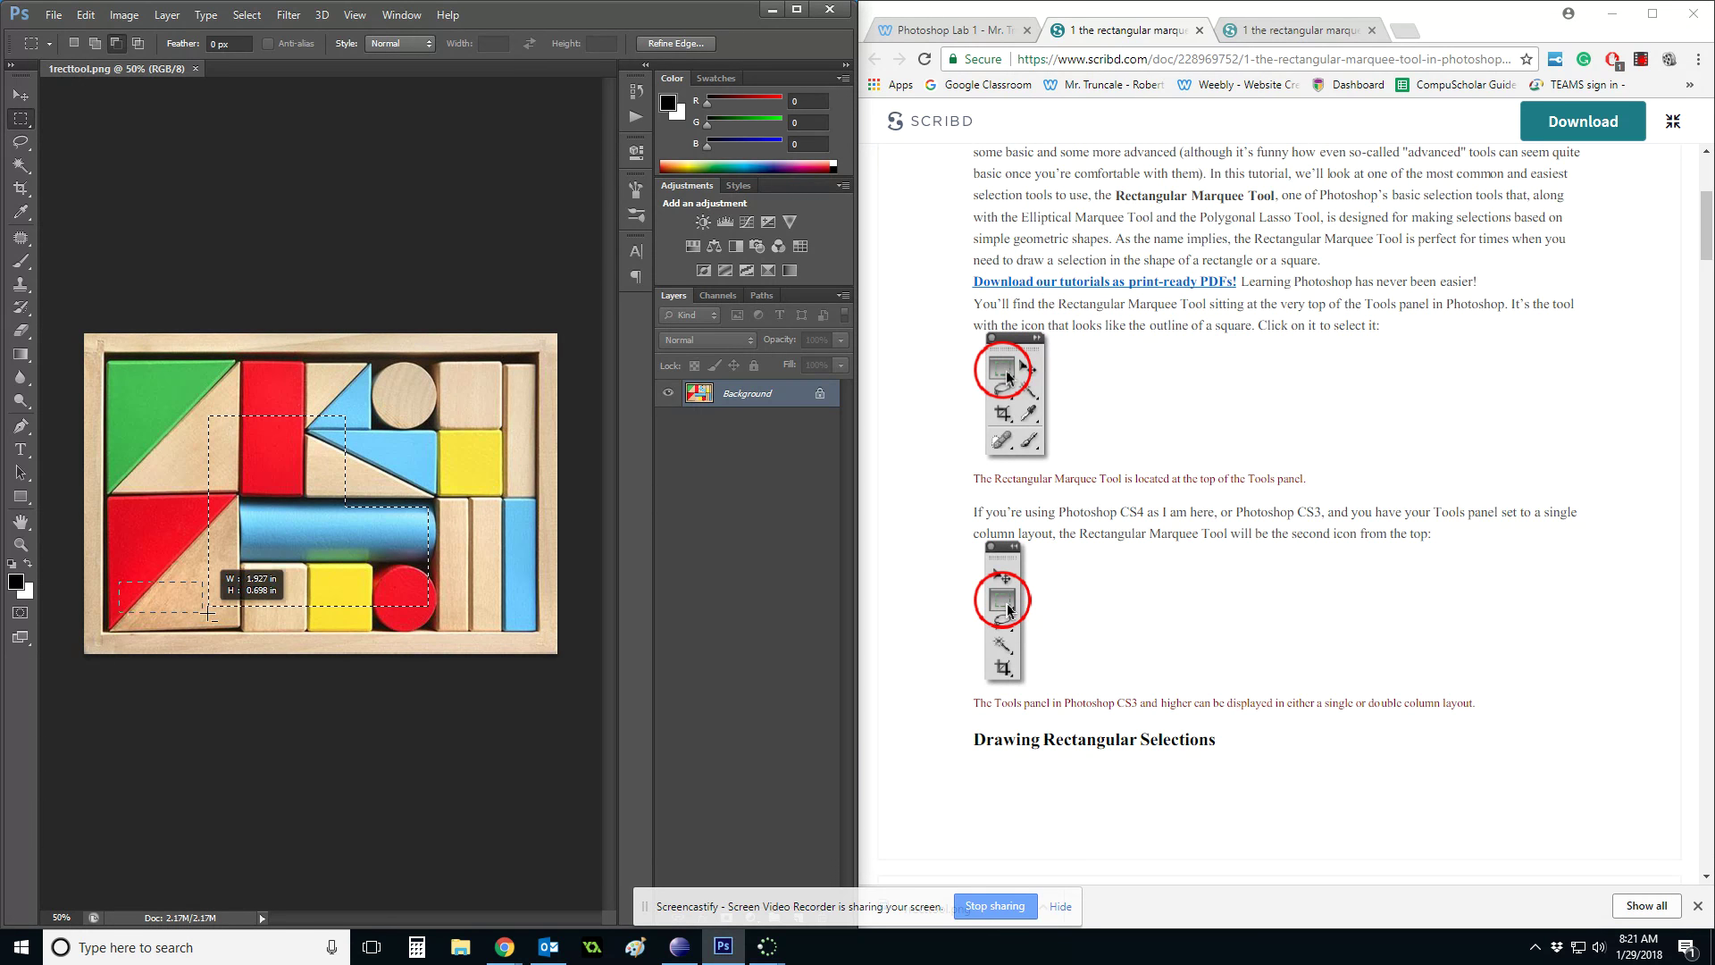
pyautogui.moveTo(170, 487); pyautogui.dragTo(221, 560)
pyautogui.moveTo(175, 451); pyautogui.dragTo(275, 485)
pyautogui.moveTo(429, 441); pyautogui.dragTo(304, 457)
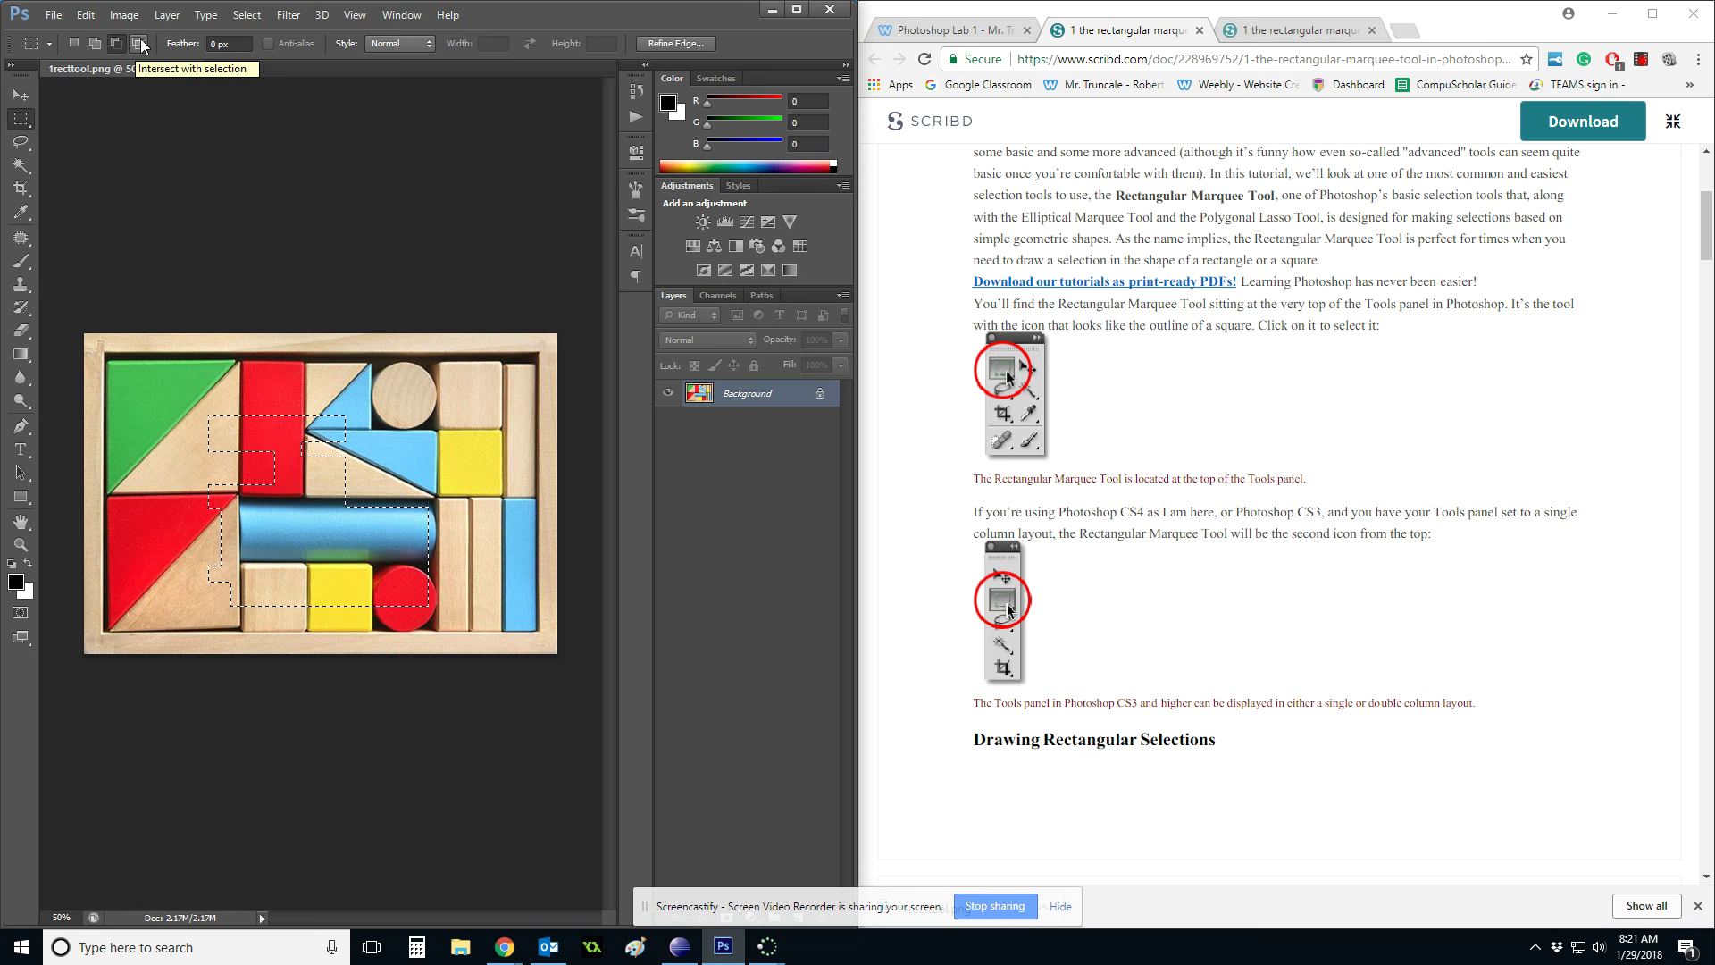
pyautogui.hotkey('ctrl', 'd')
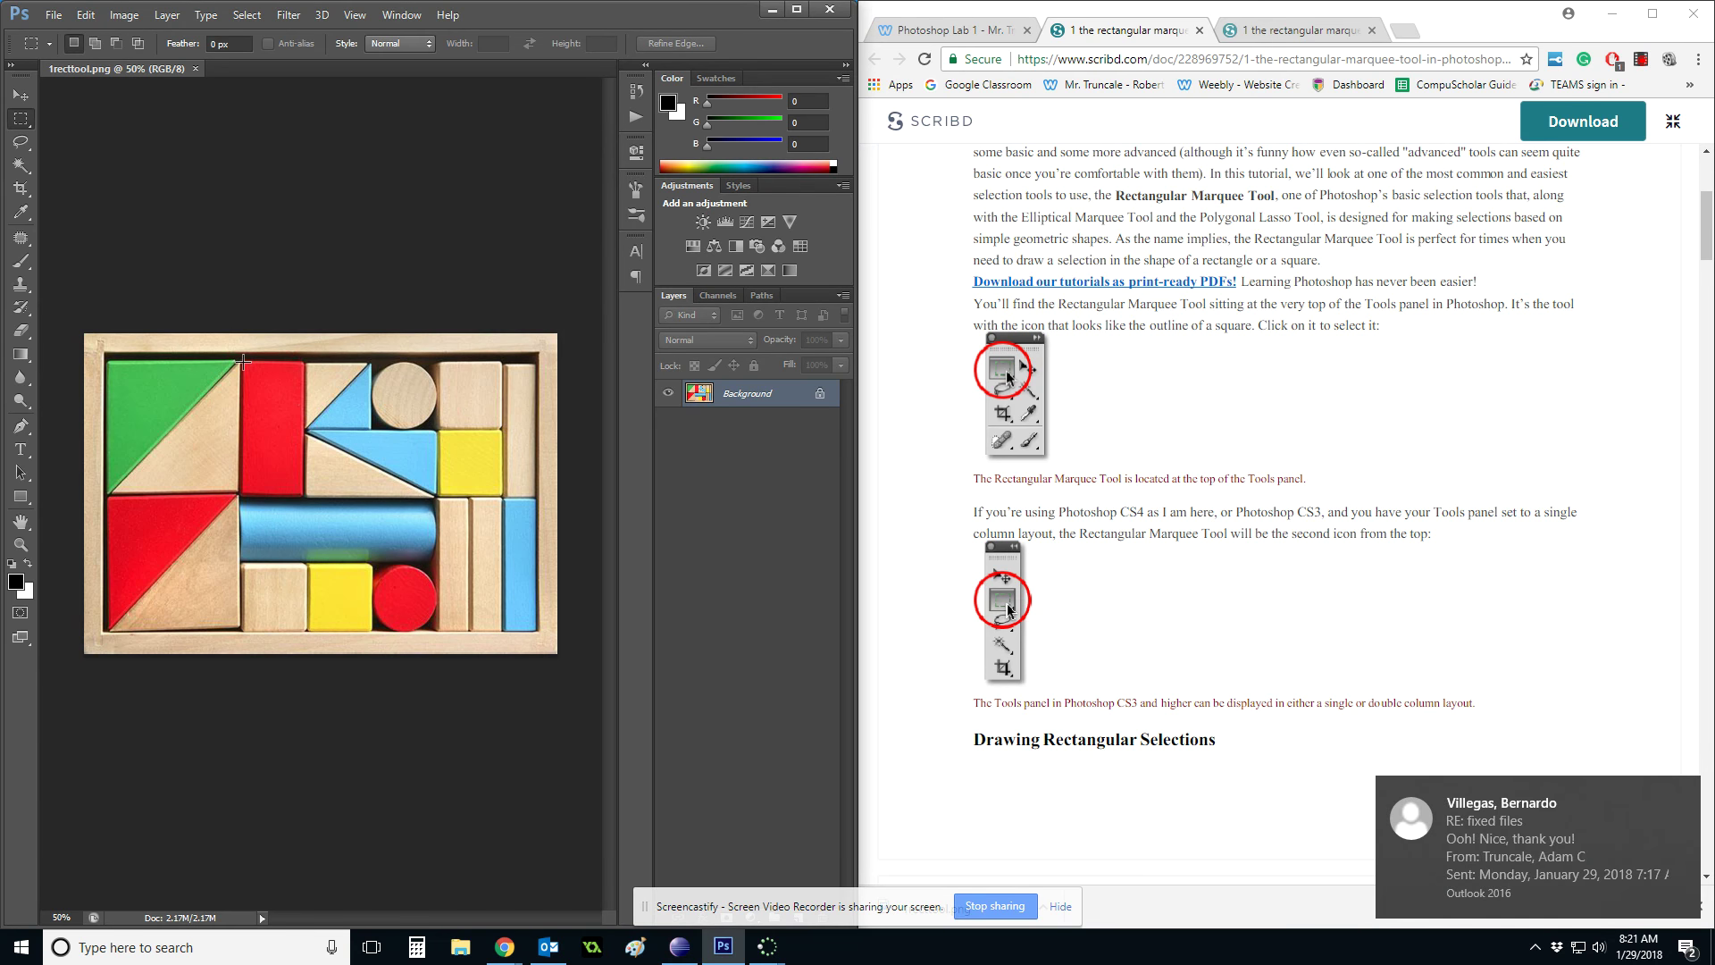
# Select the upright red block and recolour it yellow with a Hue/Saturation adjustment layer at Hue +68
pyautogui.moveTo(243, 361); pyautogui.dragTo(303, 495)
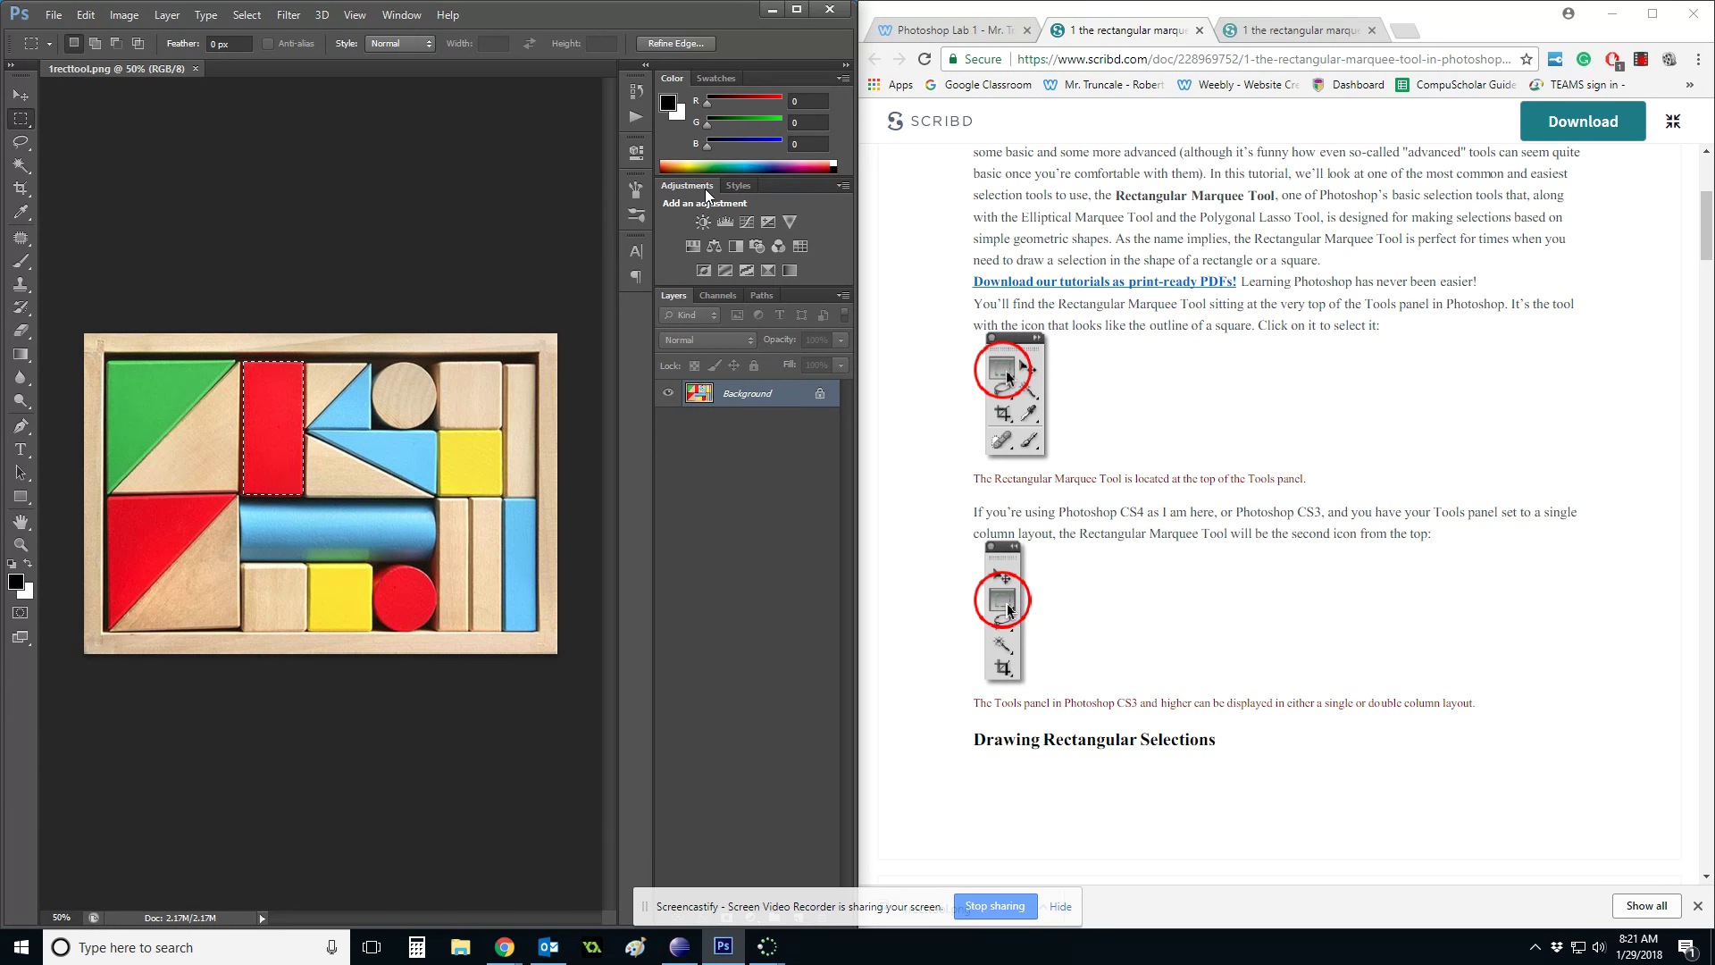
pyautogui.click(693, 246)
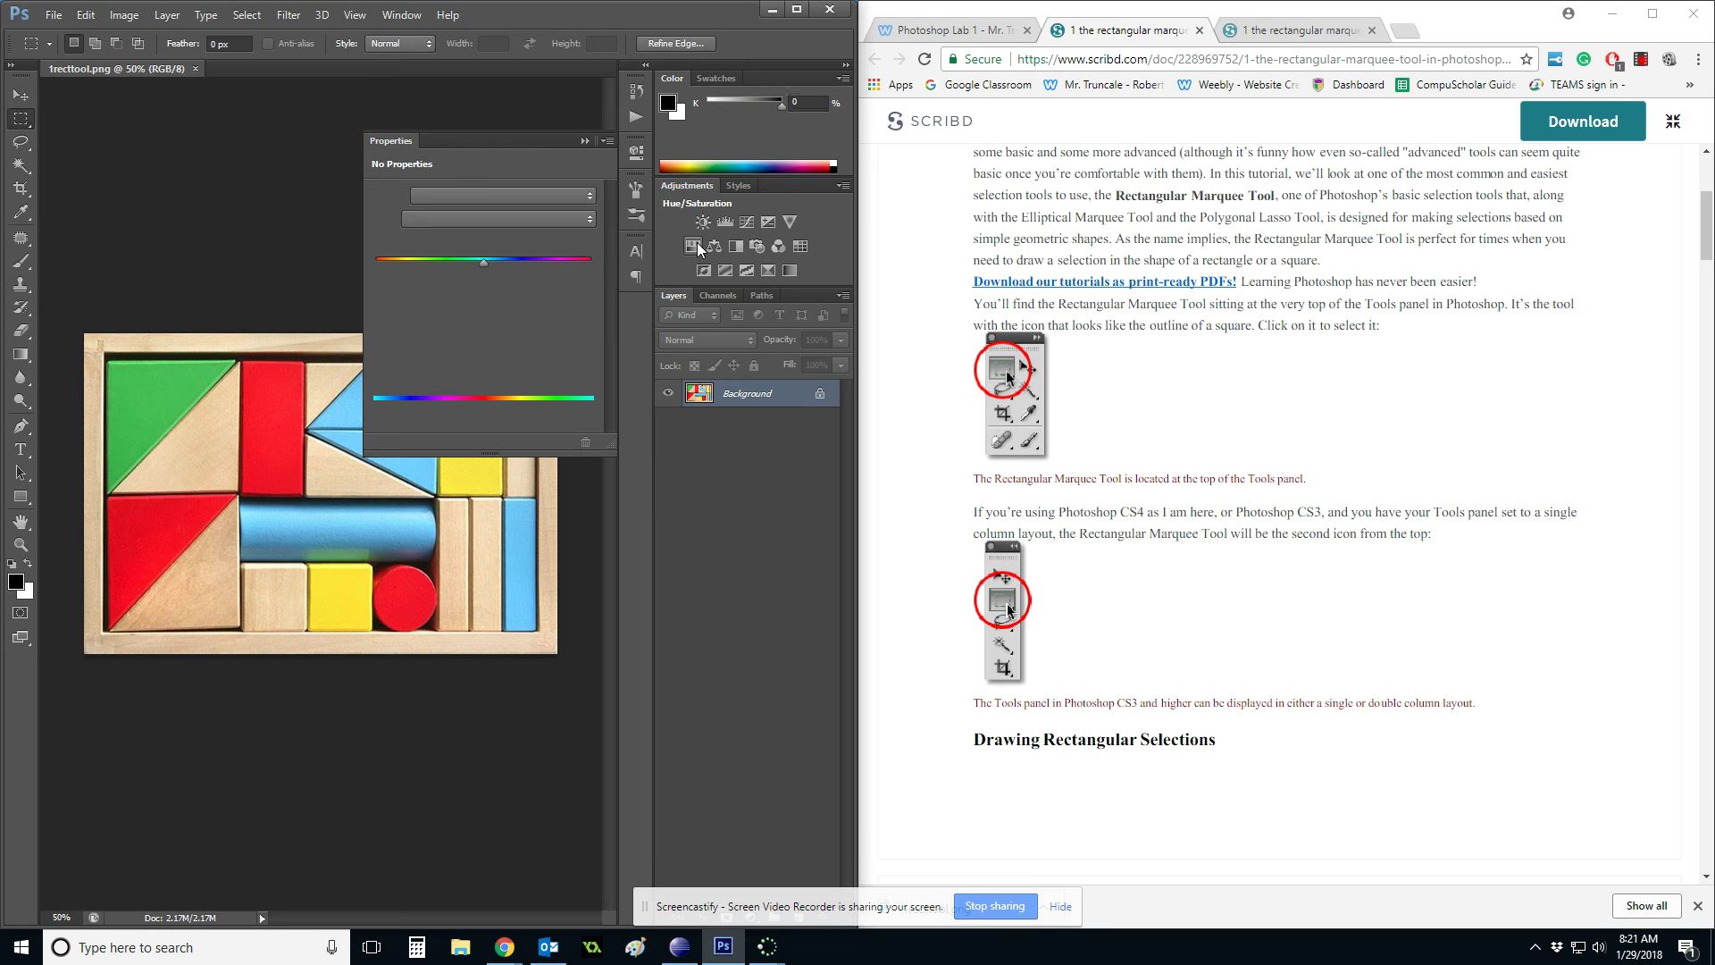
pyautogui.moveTo(506, 143)
pyautogui.mouseDown()
pyautogui.moveTo(490, 157)
pyautogui.moveTo(504, 125)
pyautogui.moveTo(506, 140)
pyautogui.mouseUp()
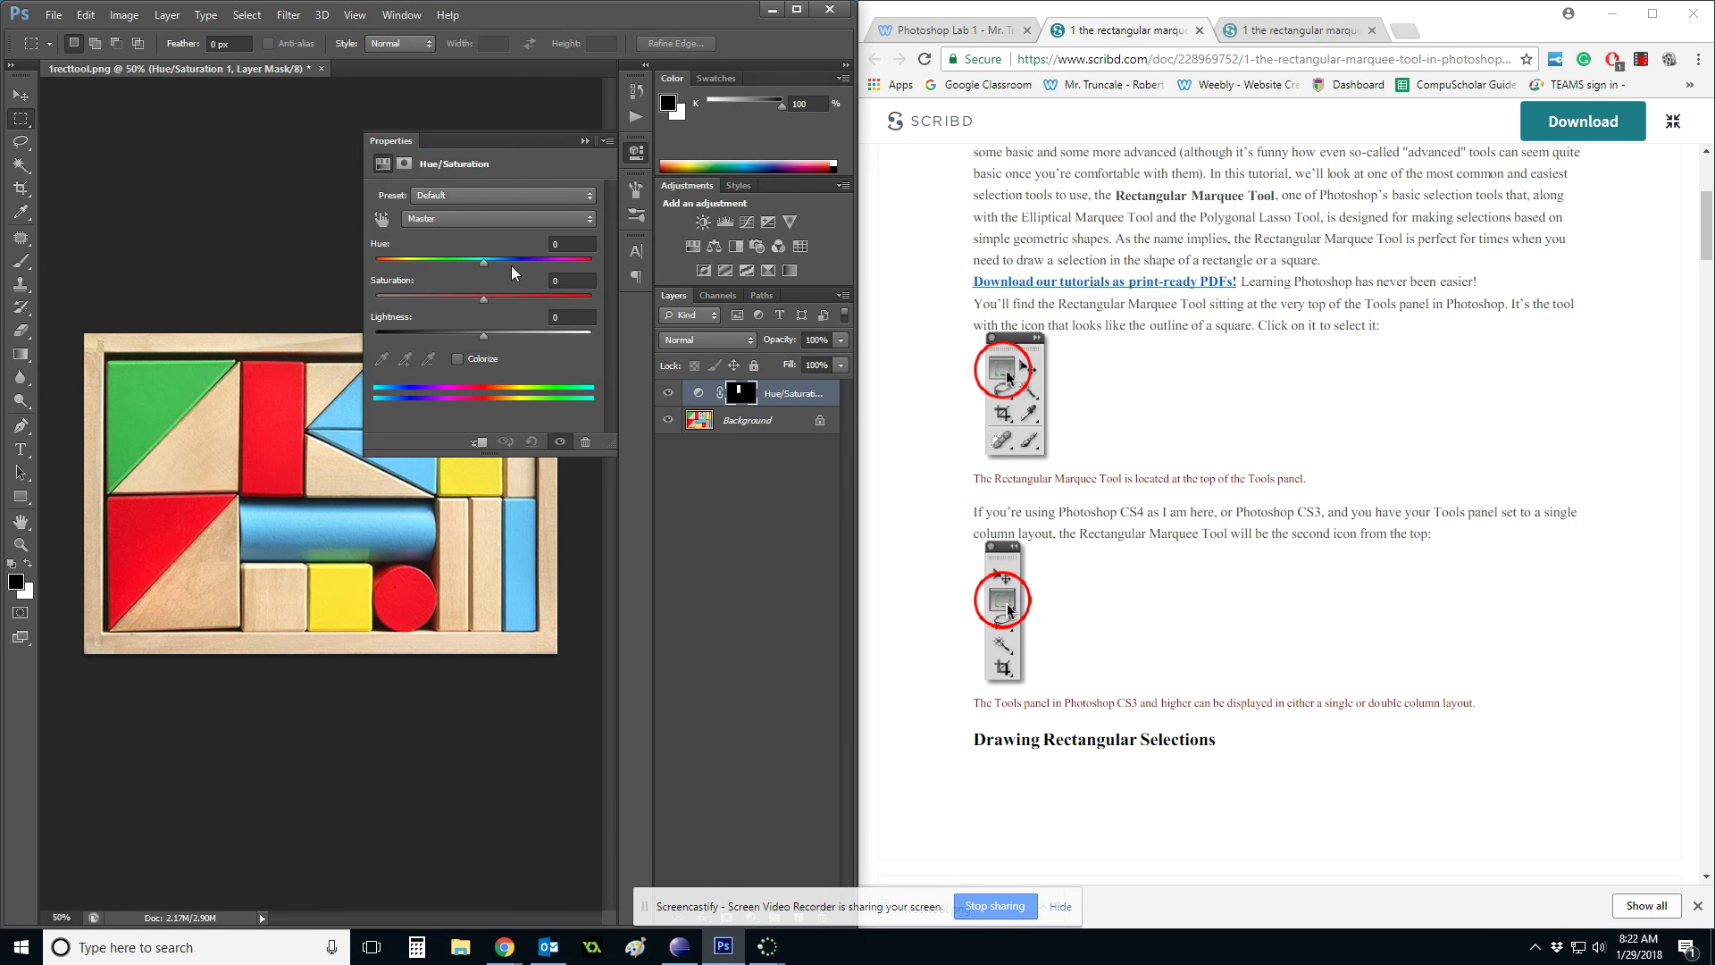
pyautogui.moveTo(485, 265)
pyautogui.mouseDown()
pyautogui.moveTo(591, 264)
pyautogui.moveTo(442, 265)
pyautogui.moveTo(494, 266)
pyautogui.mouseUp()
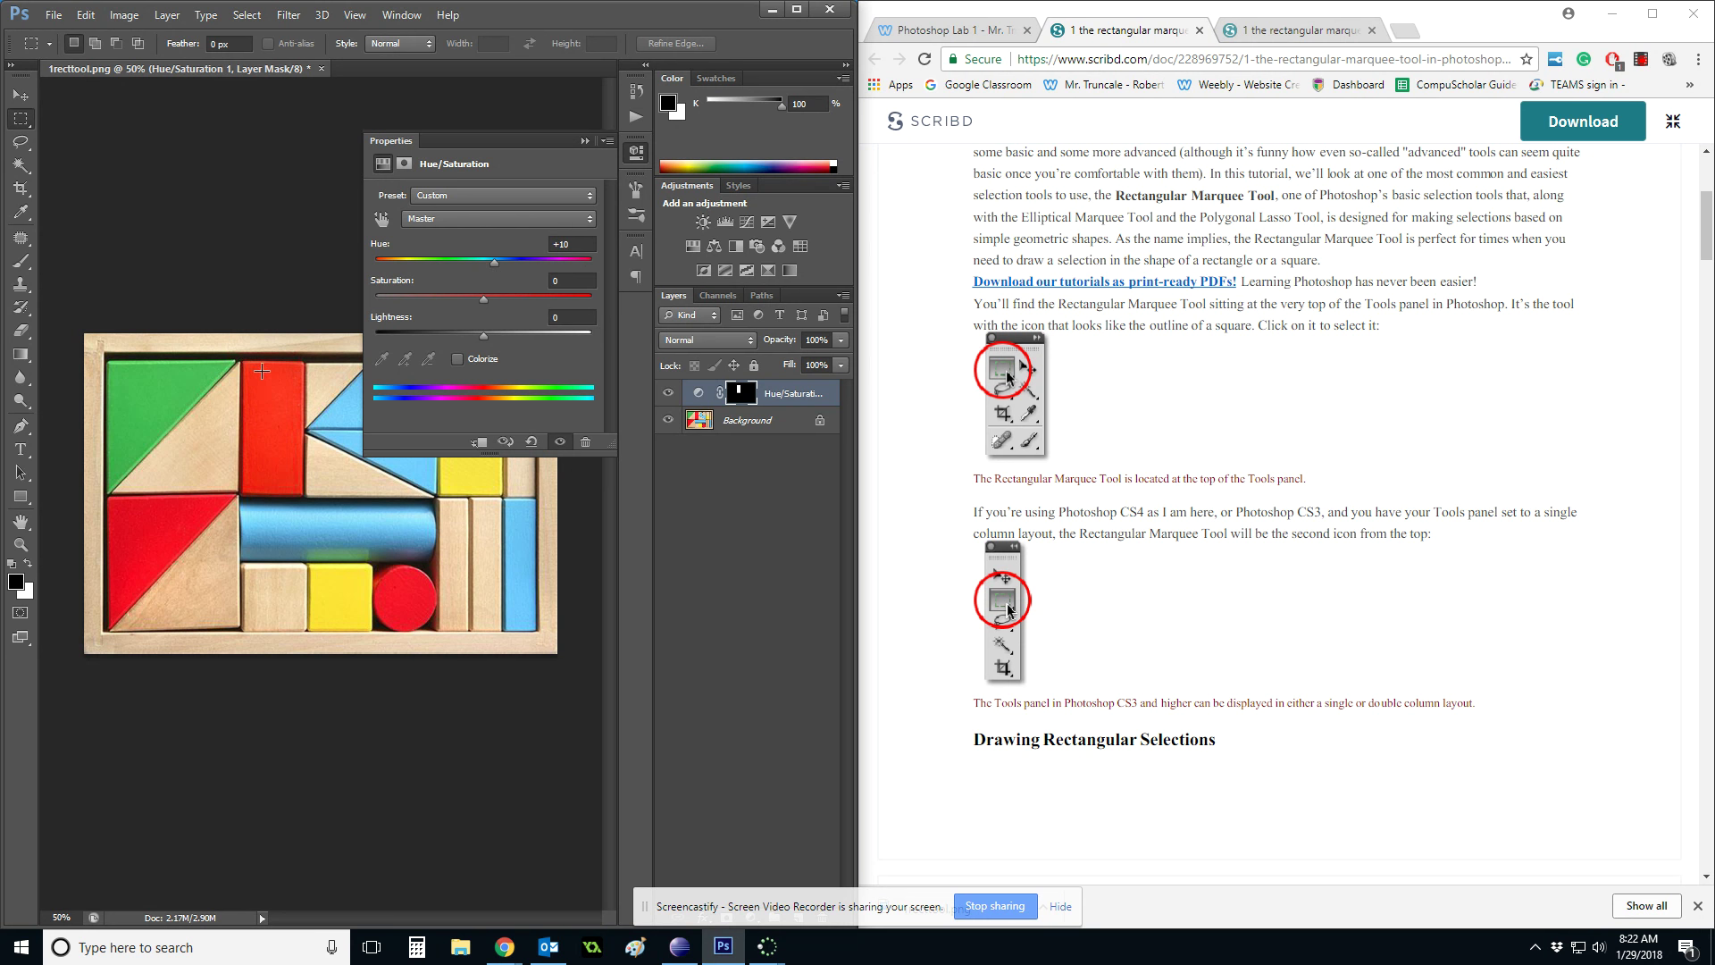
pyautogui.moveTo(498, 266); pyautogui.dragTo(542, 274)
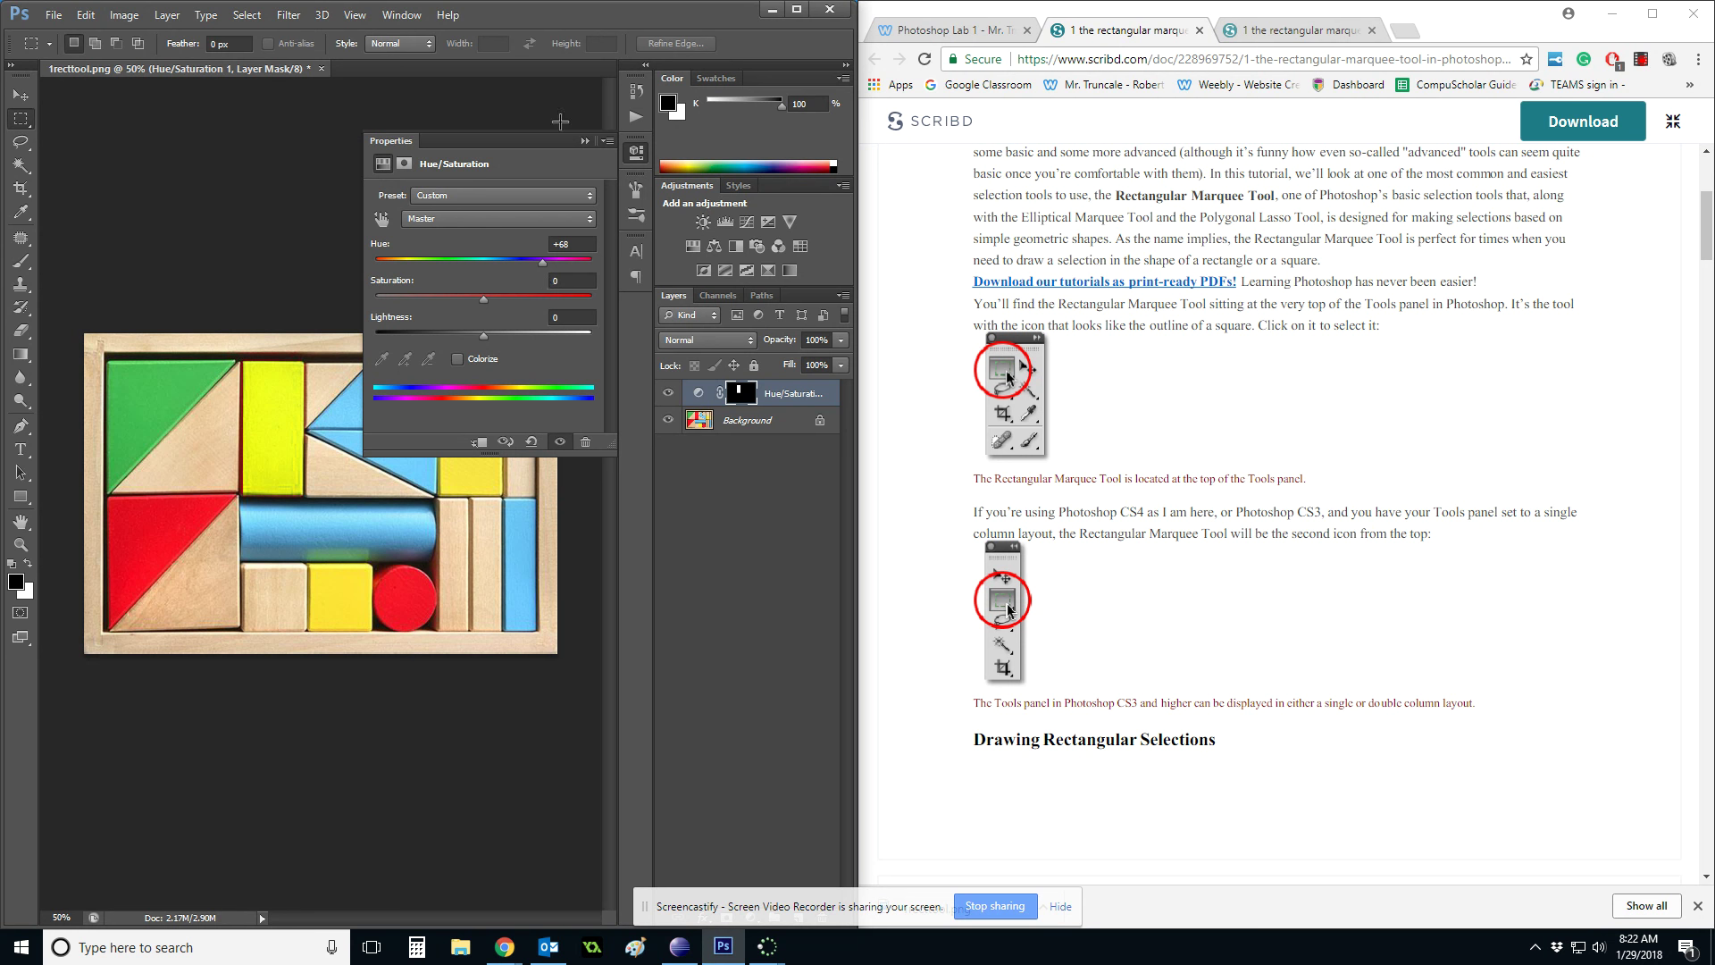
pyautogui.click(586, 143)
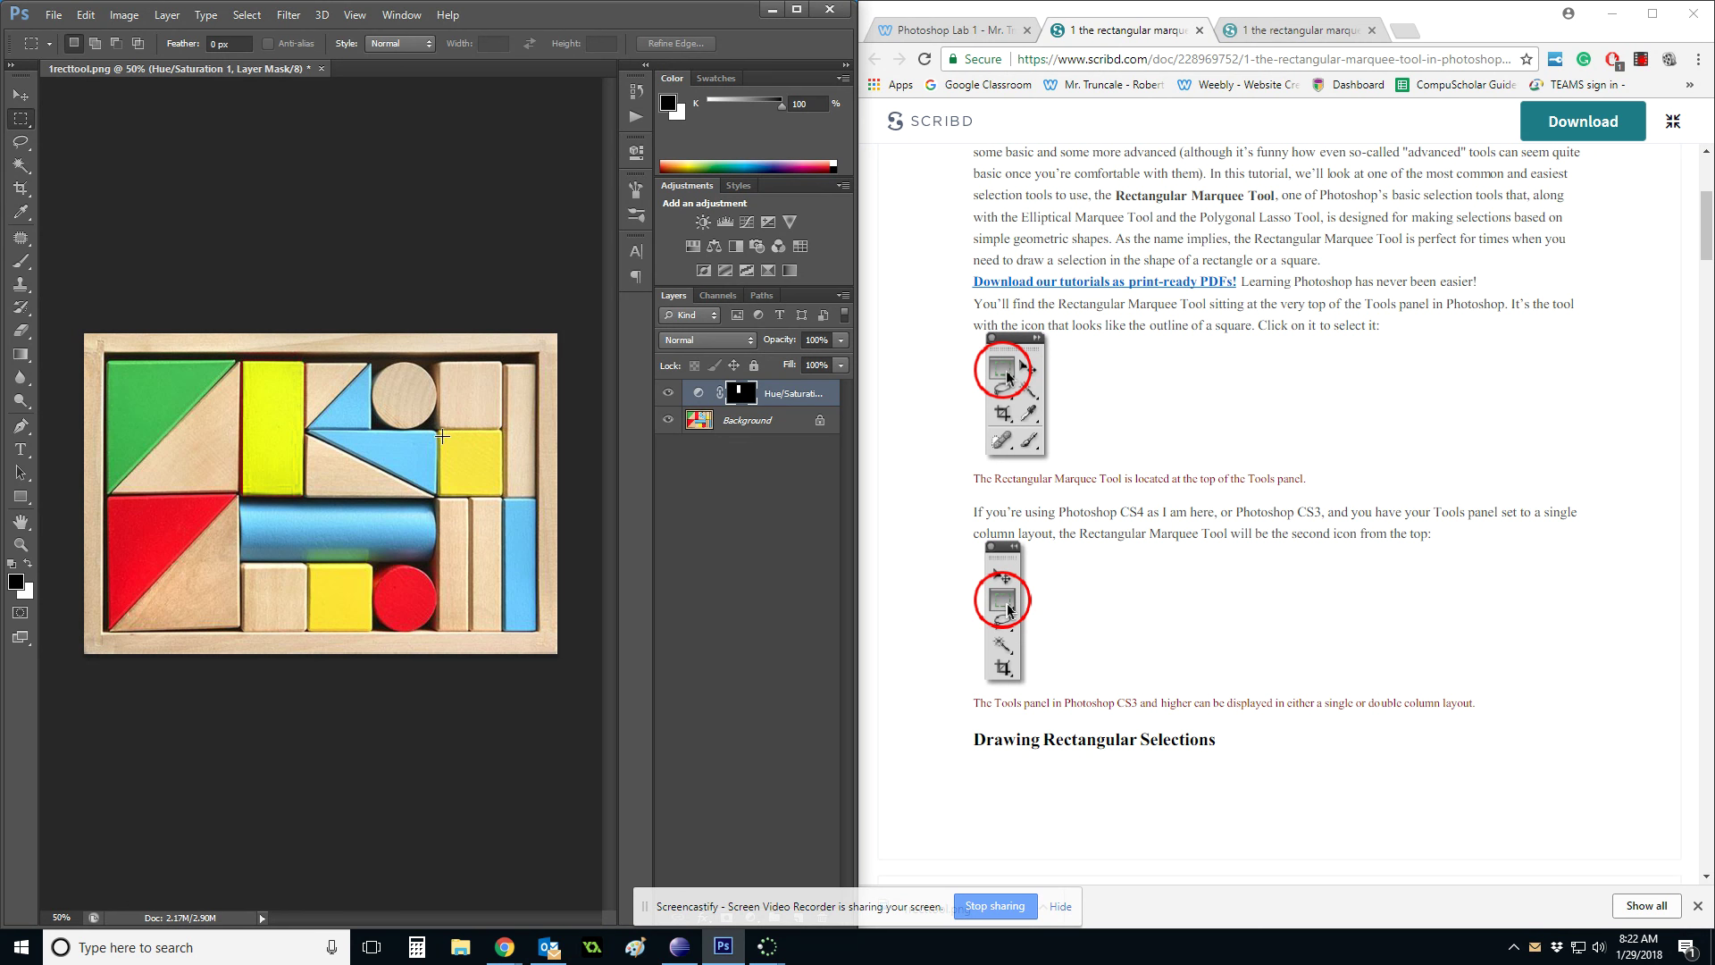
# Select the yellow square block in the upper row and recolour it red with a Hue/Saturation adjustment layer at Hue -56
pyautogui.moveTo(439, 431); pyautogui.dragTo(503, 494)
pyautogui.click(532, 359)
pyautogui.moveTo(437, 431); pyautogui.dragTo(503, 494)
pyautogui.click(690, 249)
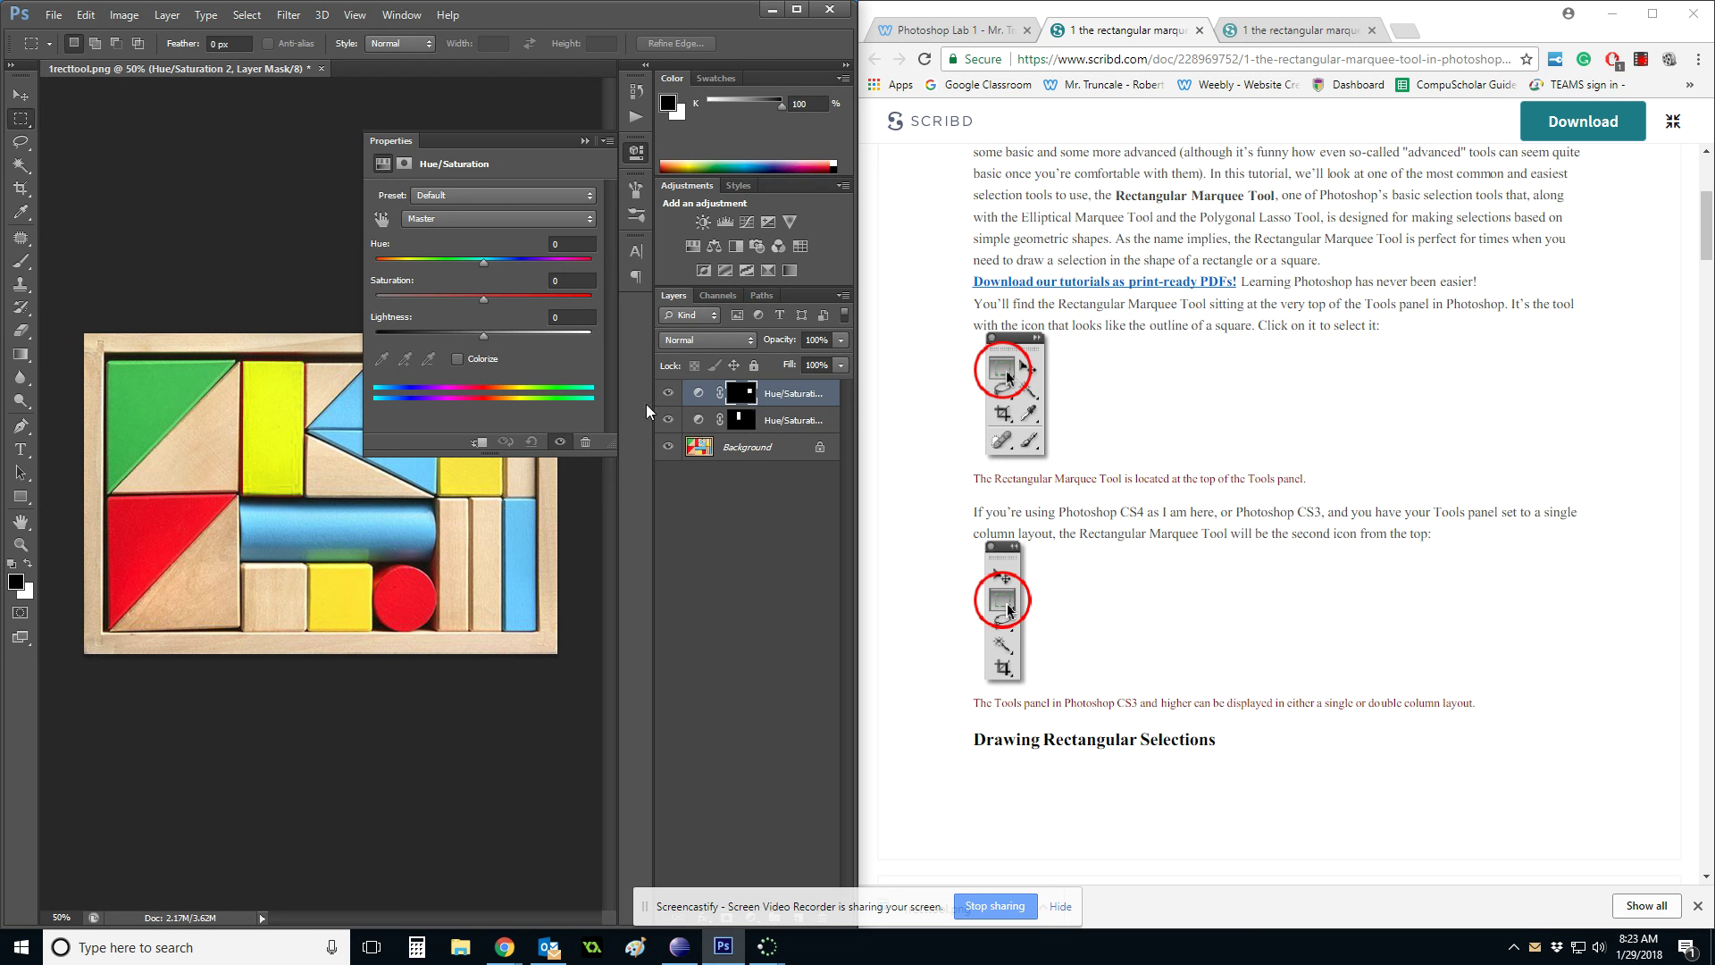
pyautogui.moveTo(480, 261); pyautogui.dragTo(430, 268)
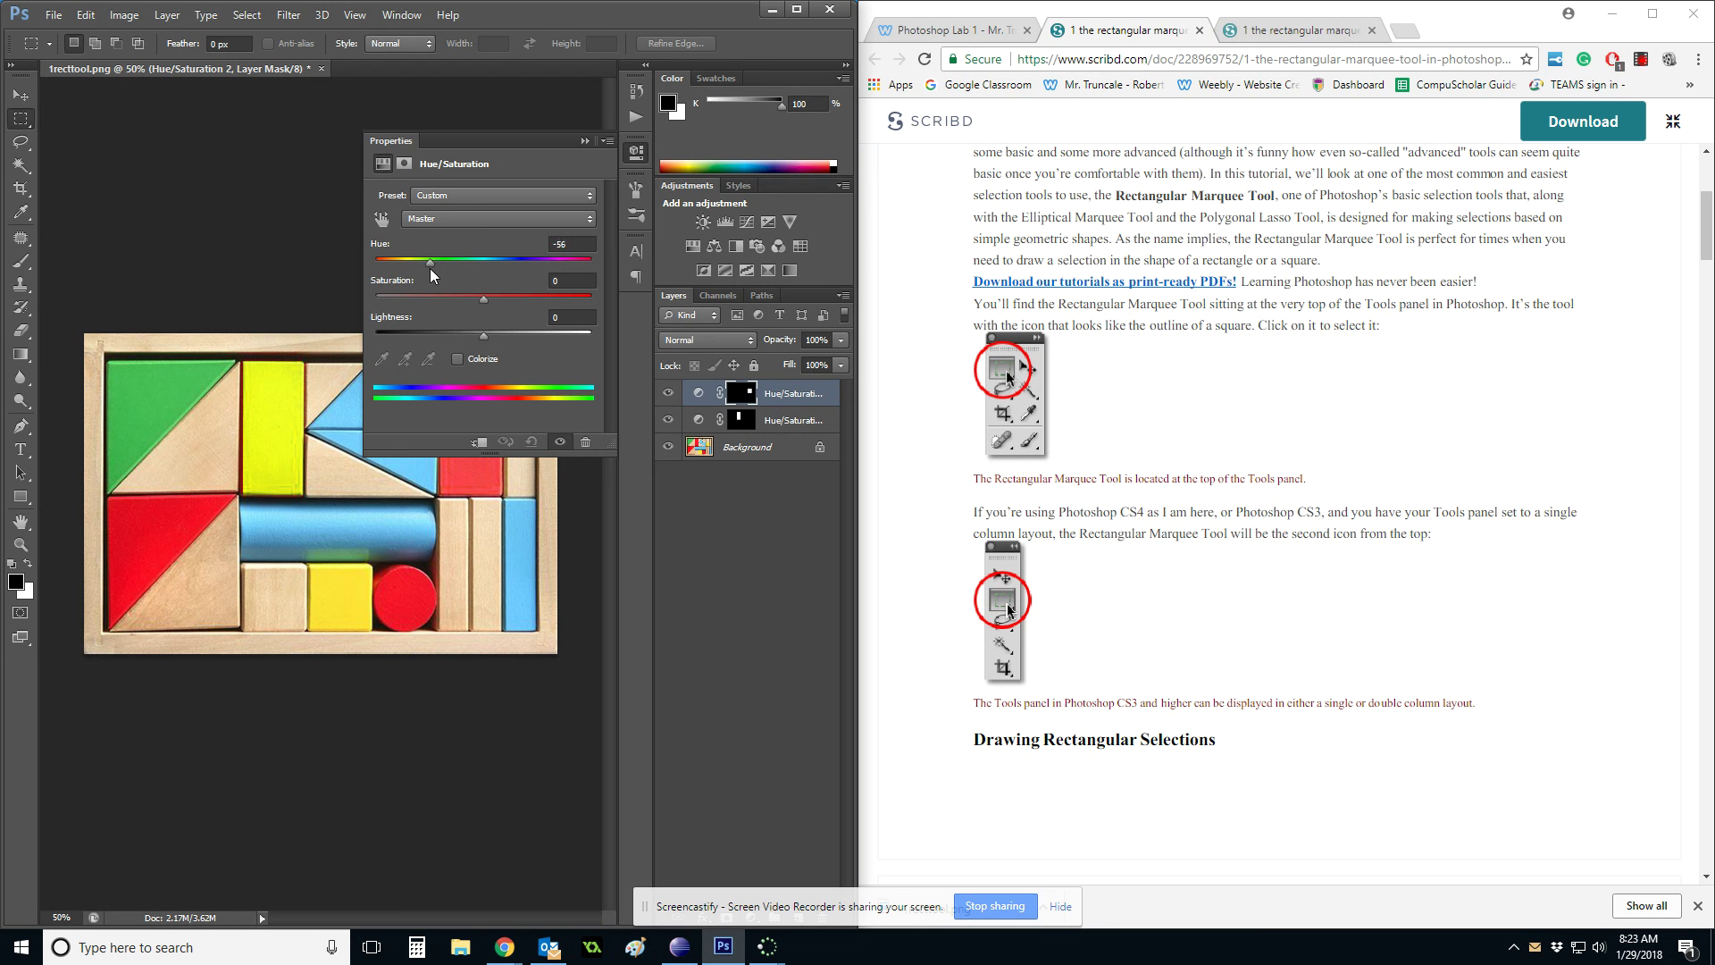
pyautogui.click(585, 141)
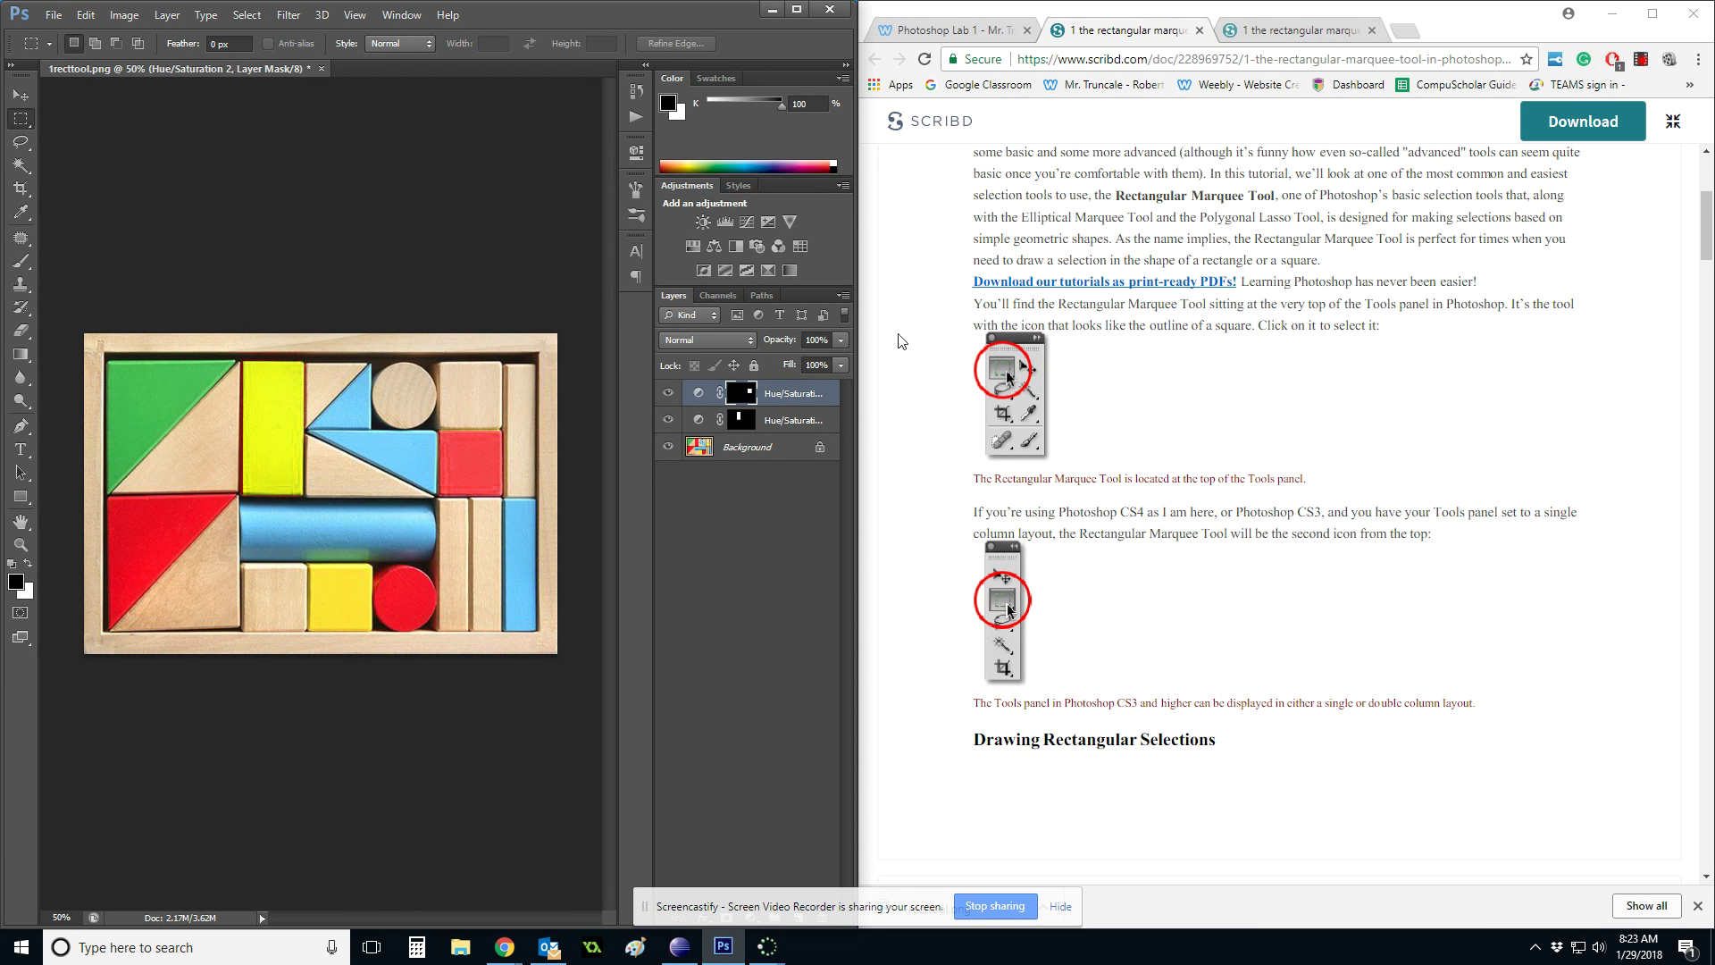
# Return to the Photoshop Lab 1 page in the browser to check the instructions for the completed image
pyautogui.click(974, 39)
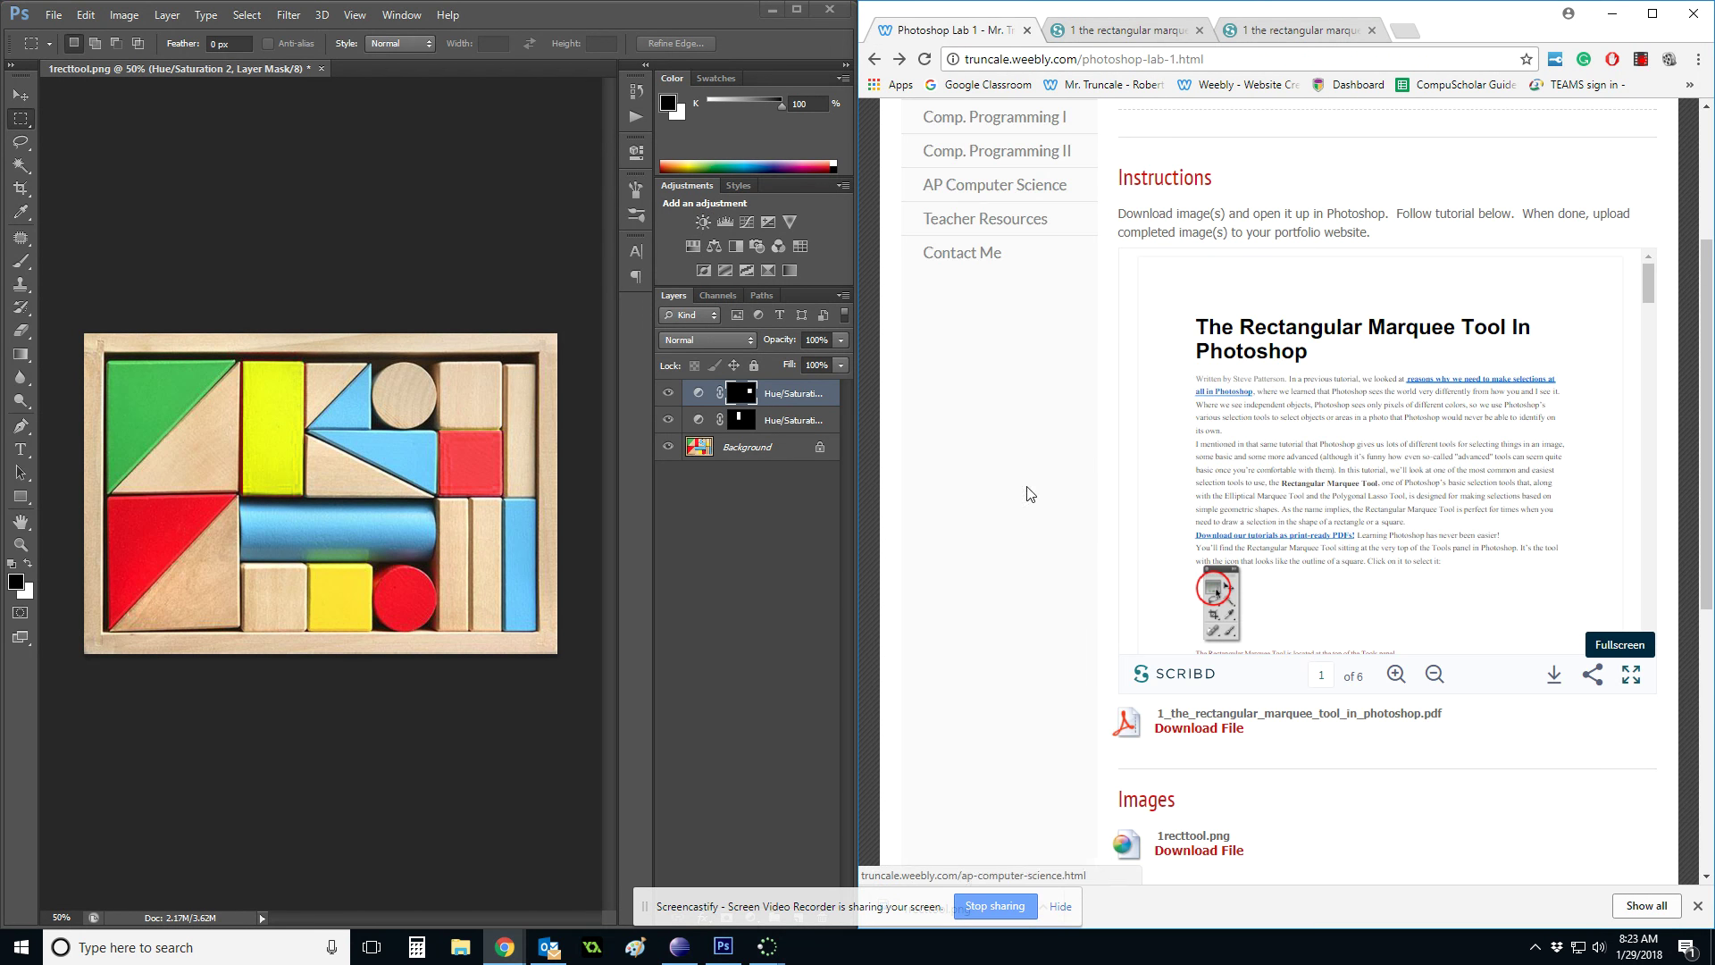
pyautogui.click(54, 16)
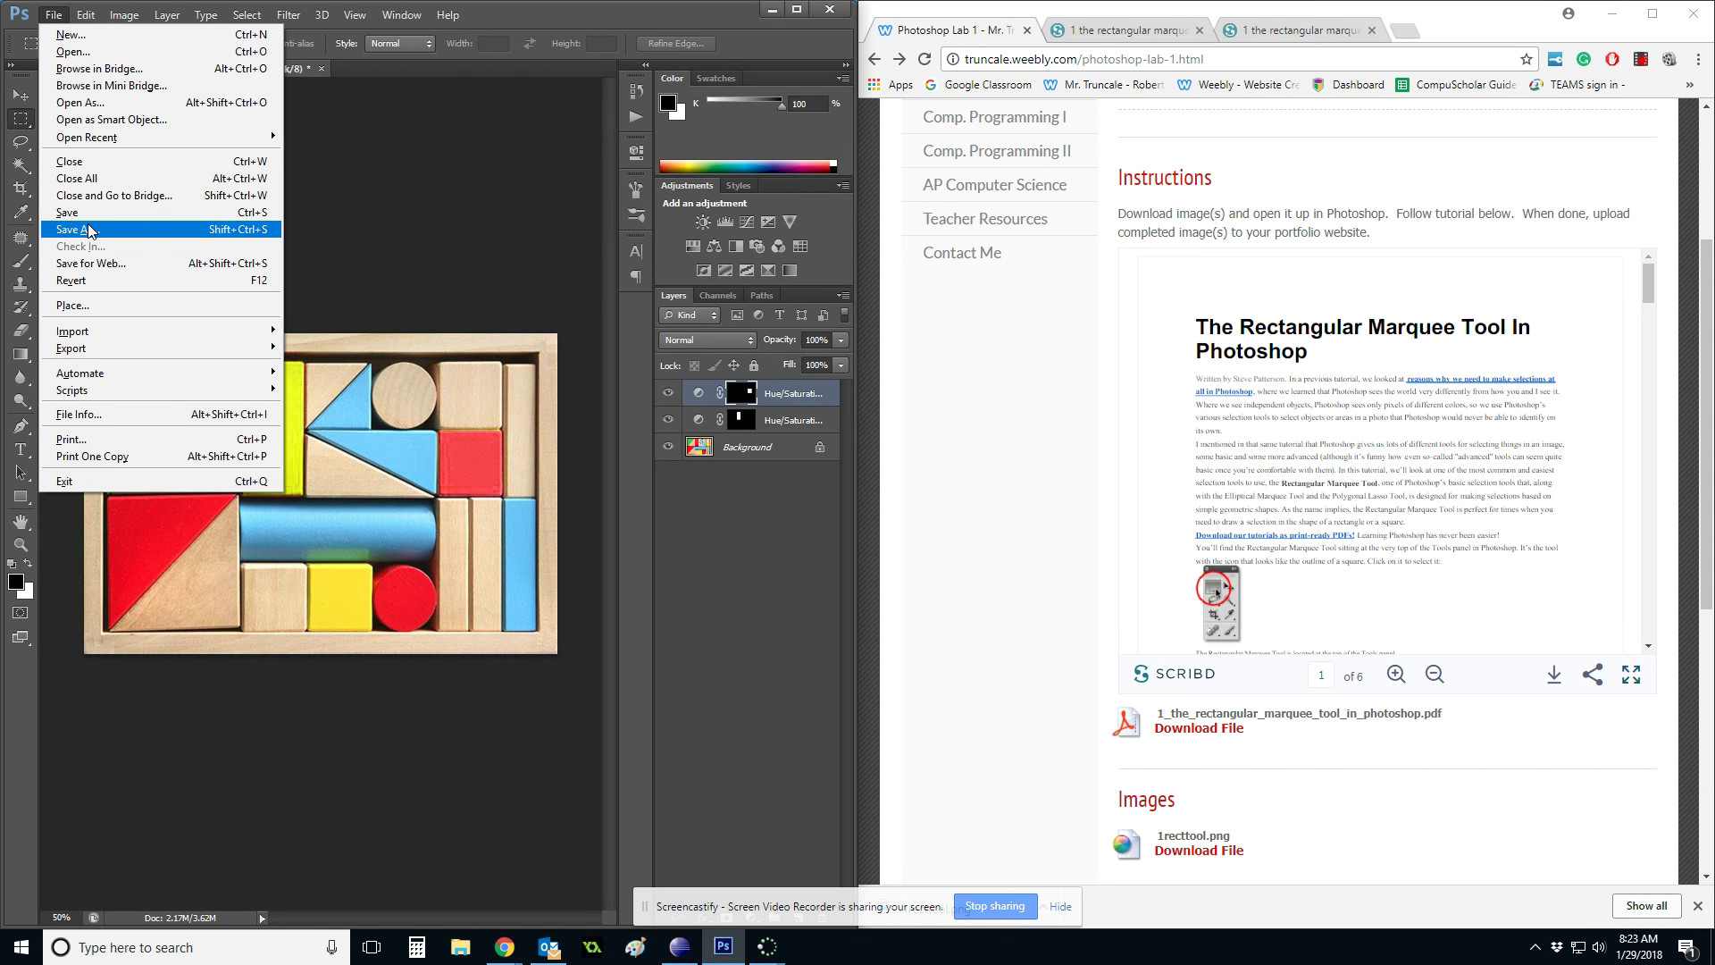
pyautogui.click(90, 230)
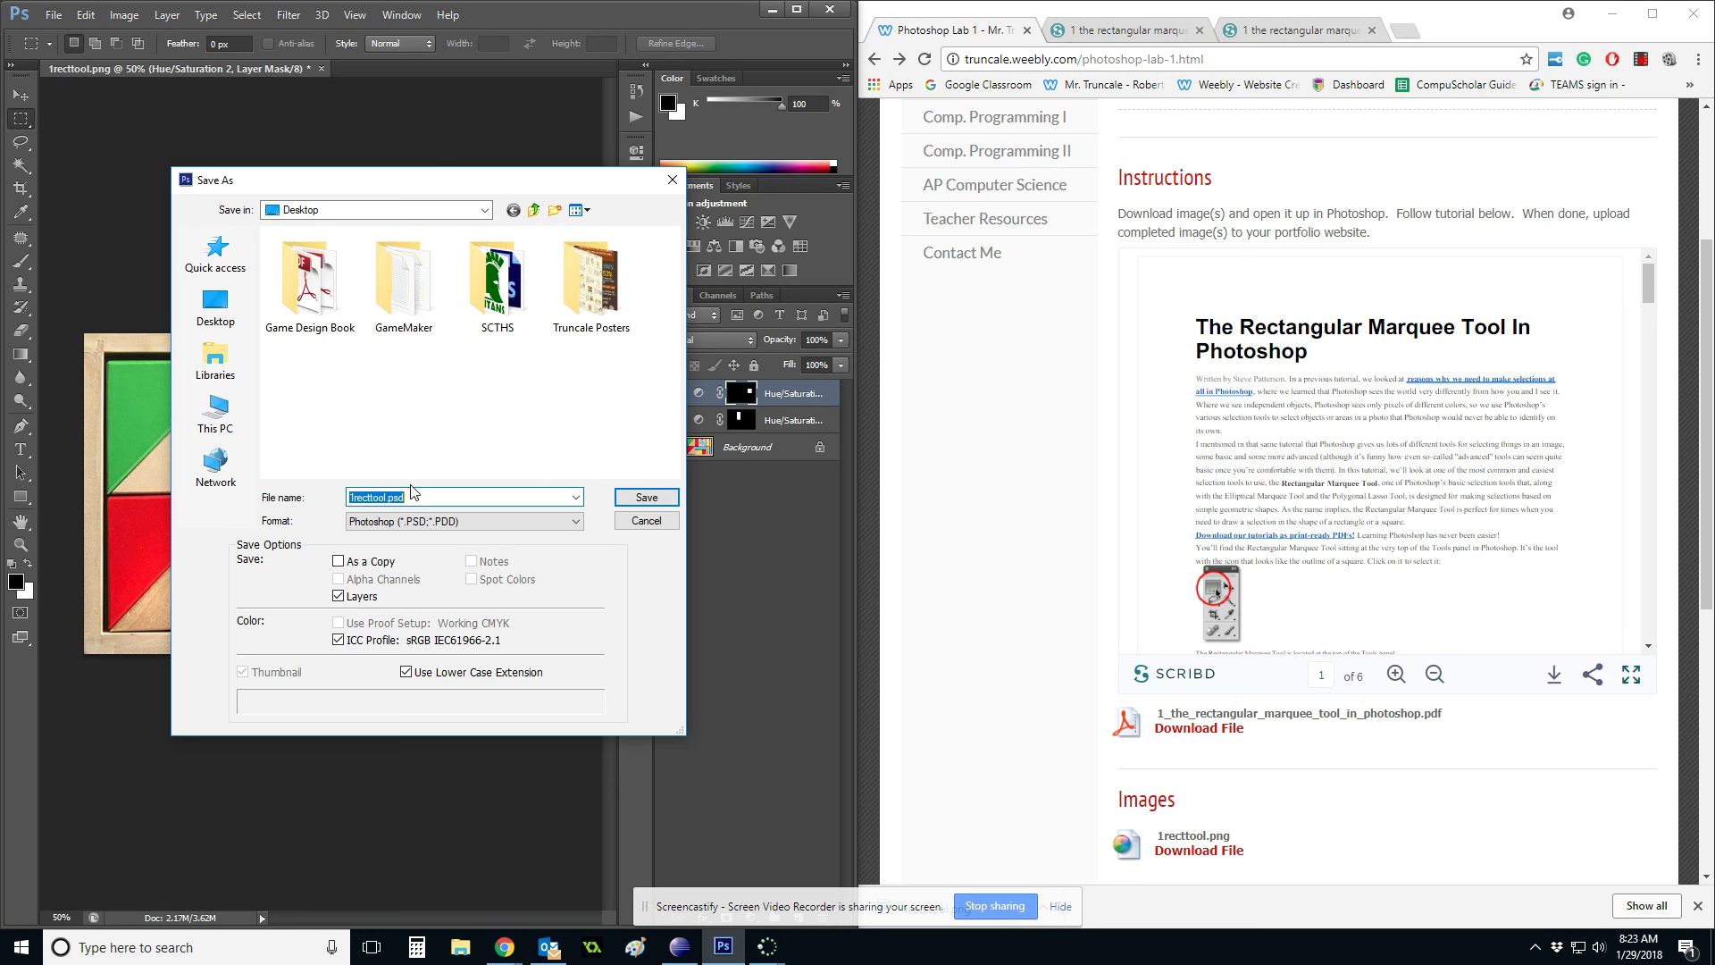
pyautogui.click(646, 521)
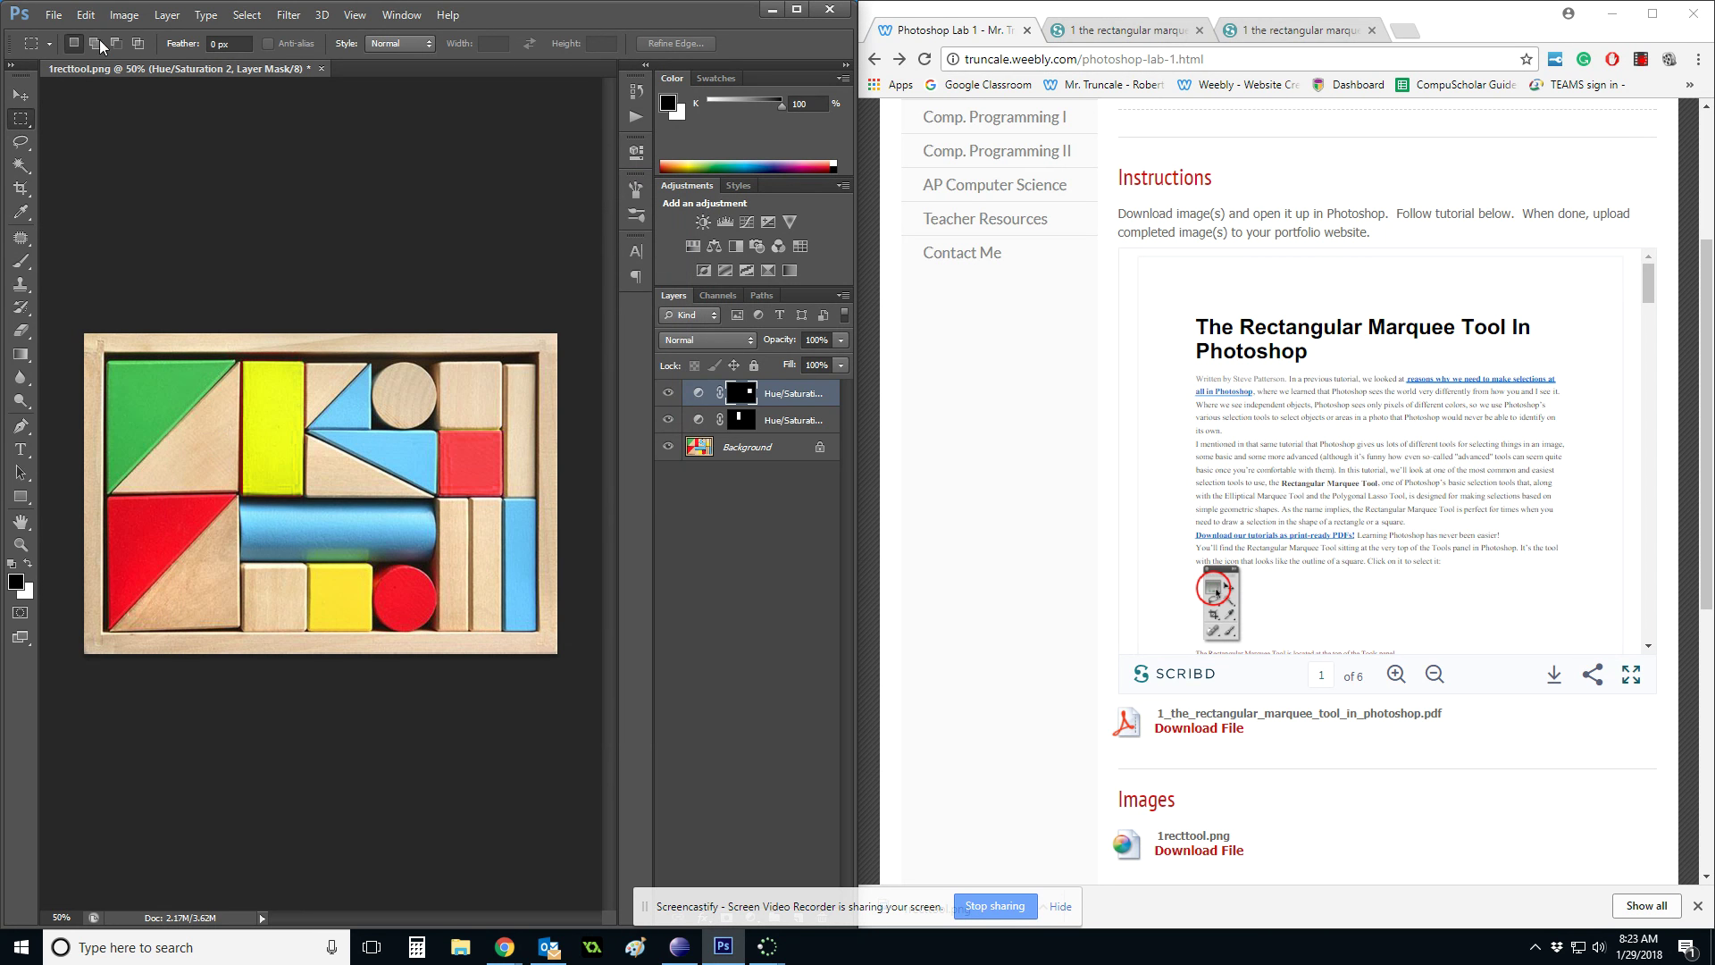
# Save the recoloured image to the Desktop as a PNG named 1recttool-done, with Smallest / Slow compression and no interlacing
pyautogui.click(54, 15)
pyautogui.click(143, 230)
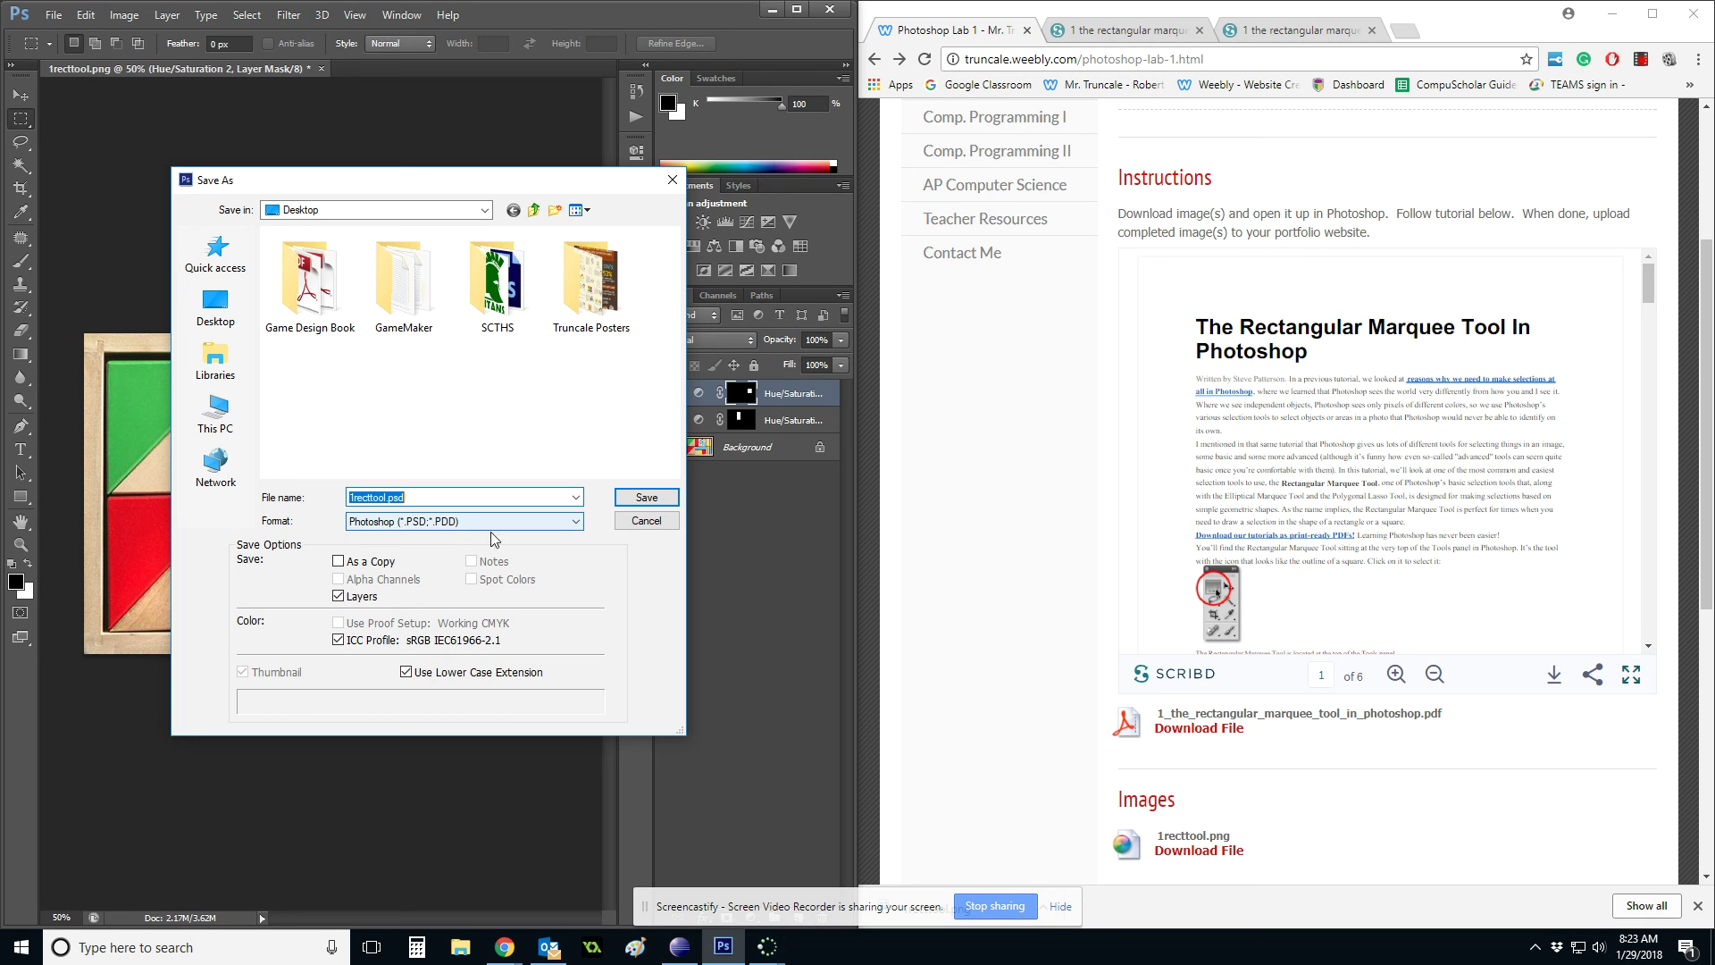
pyautogui.click(566, 523)
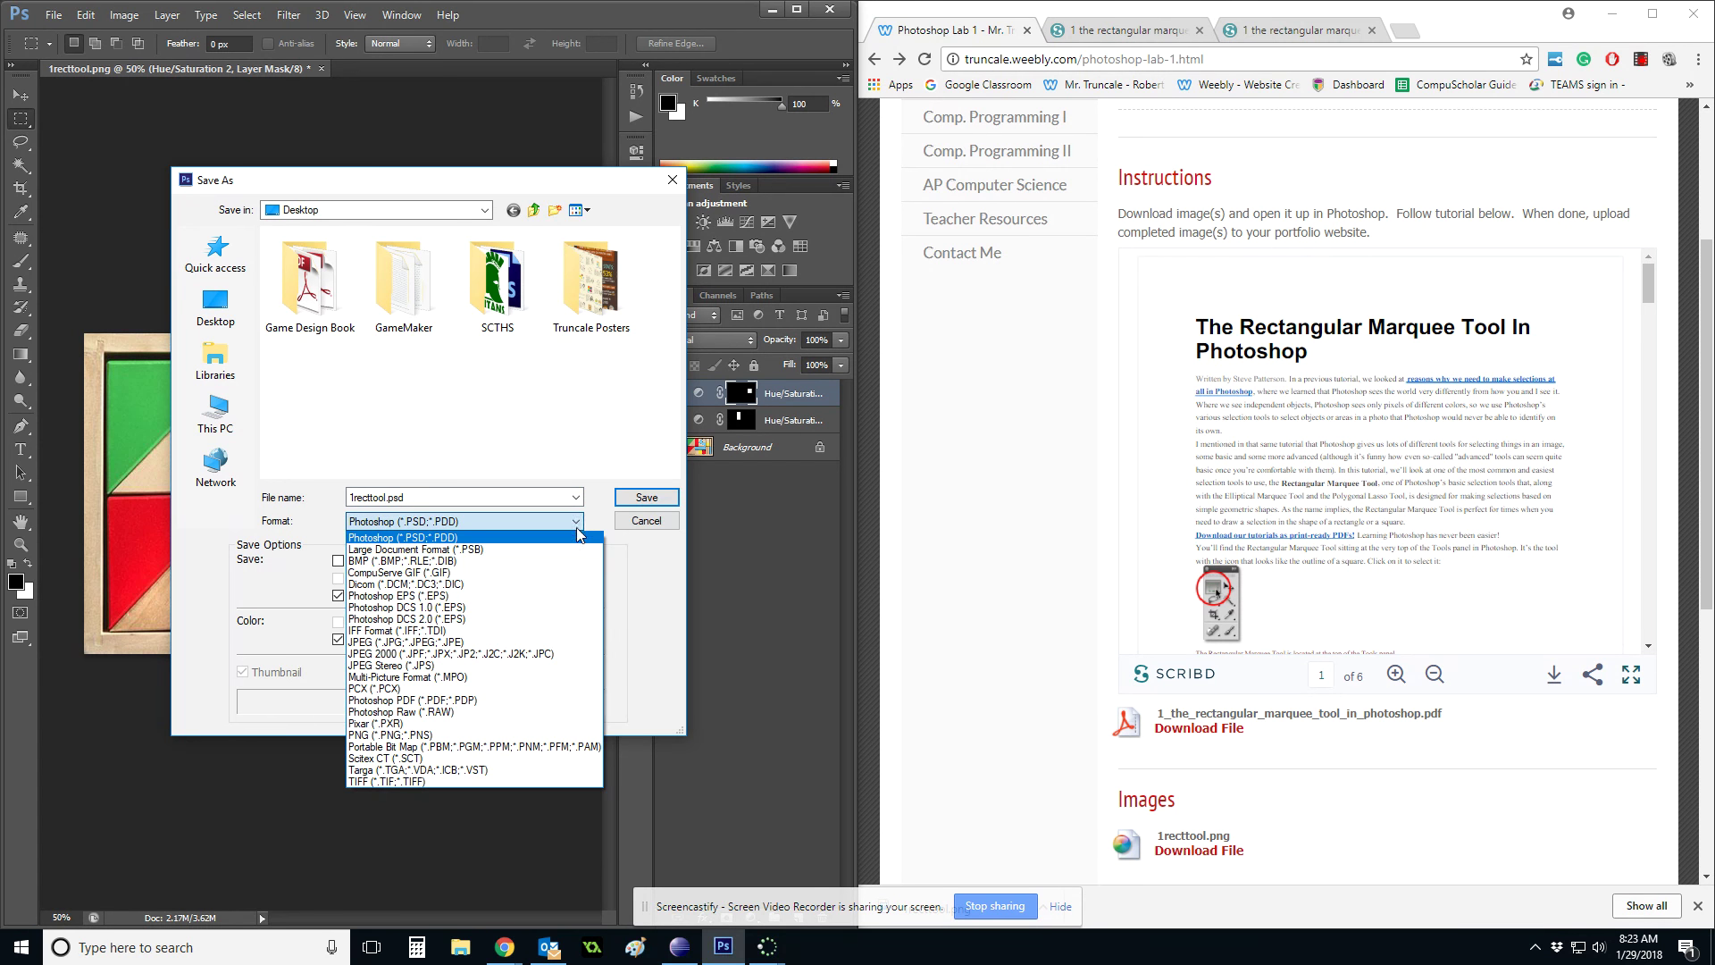
pyautogui.click(411, 736)
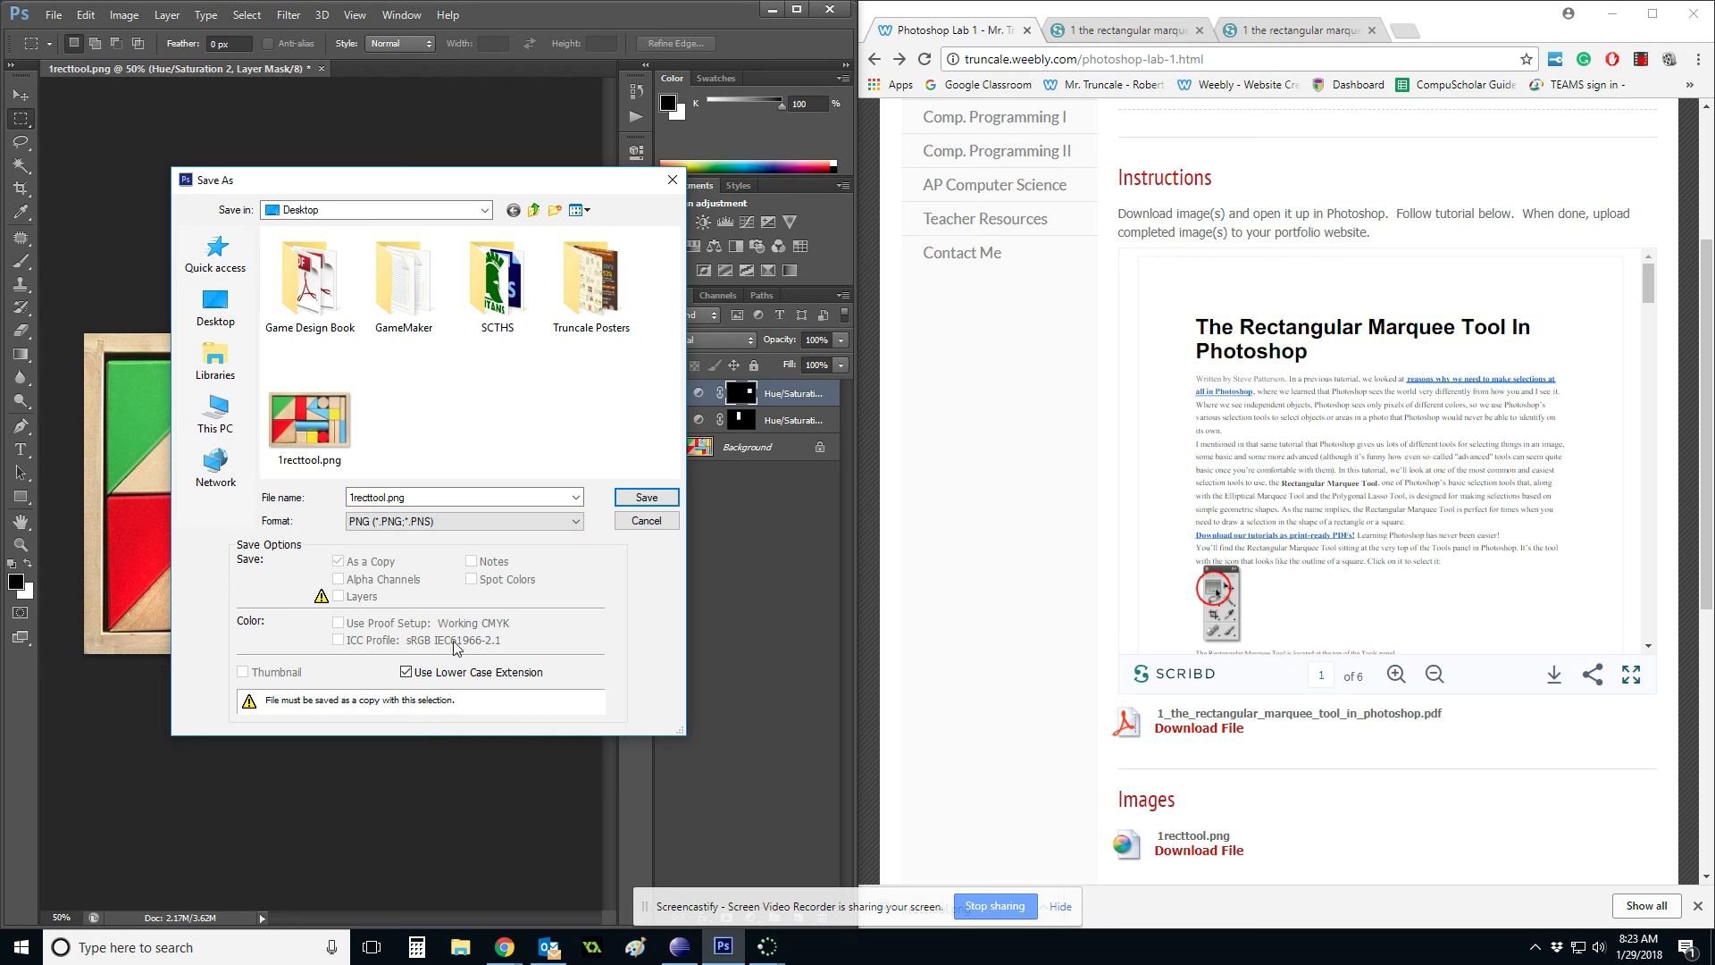
pyautogui.click(374, 498)
pyautogui.doubleClick(387, 497)
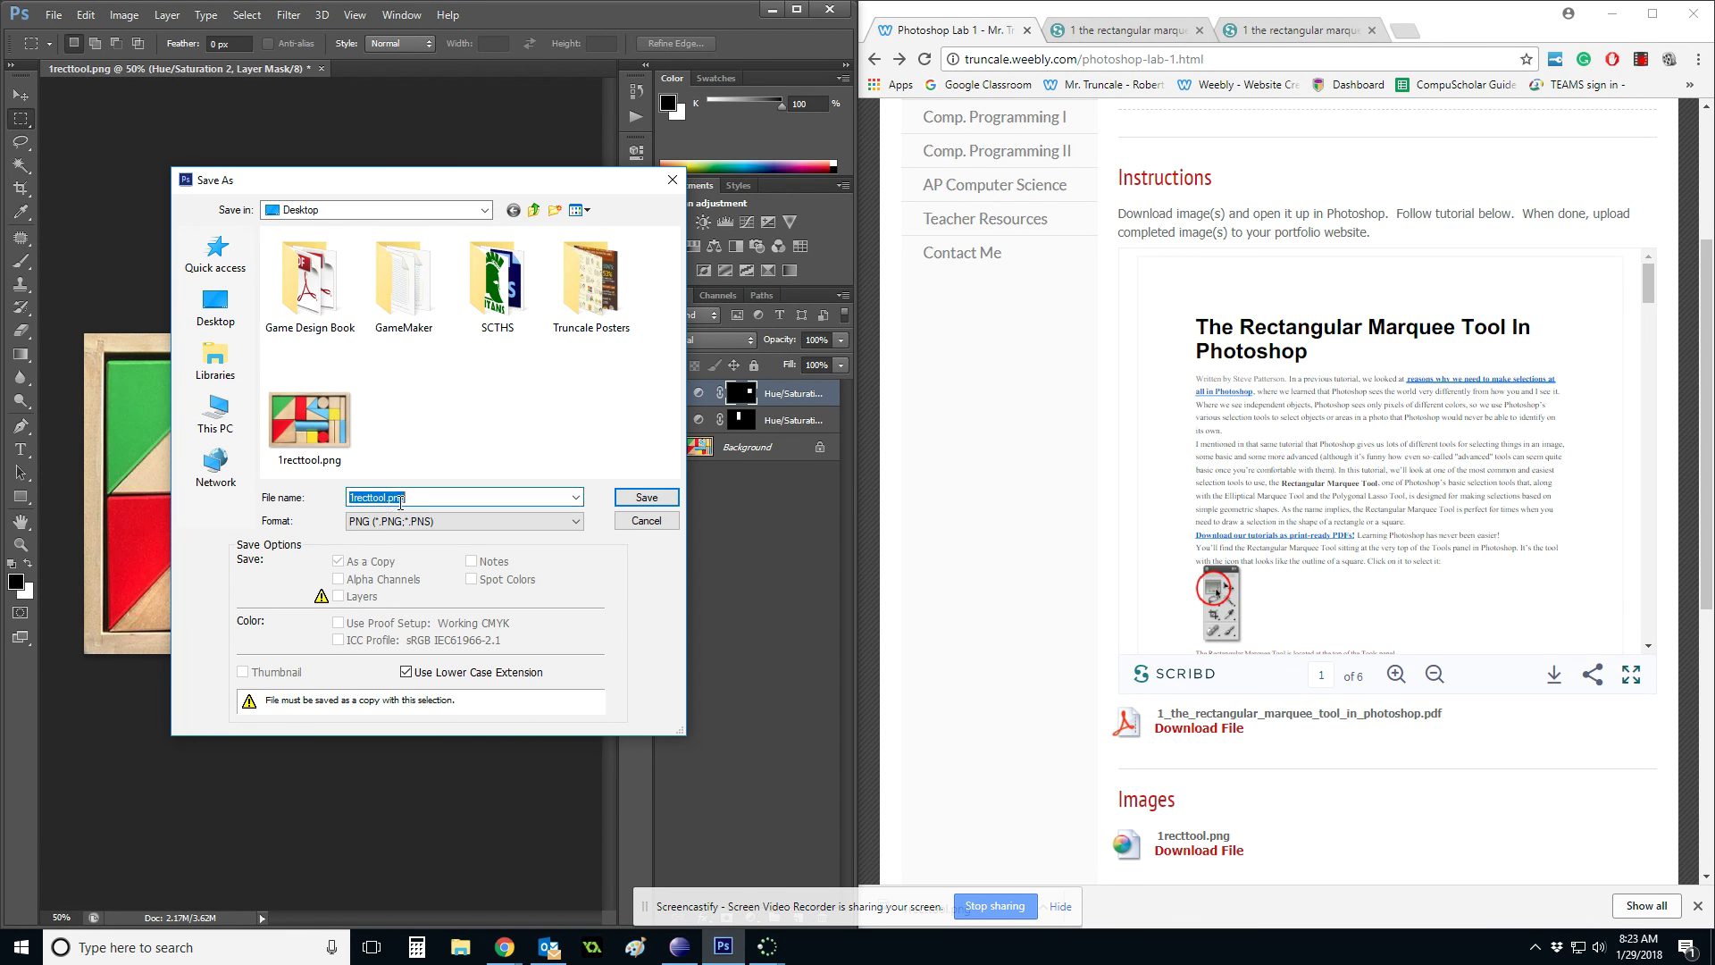
pyautogui.click(388, 498)
pyautogui.write('-done')
pyautogui.click(647, 497)
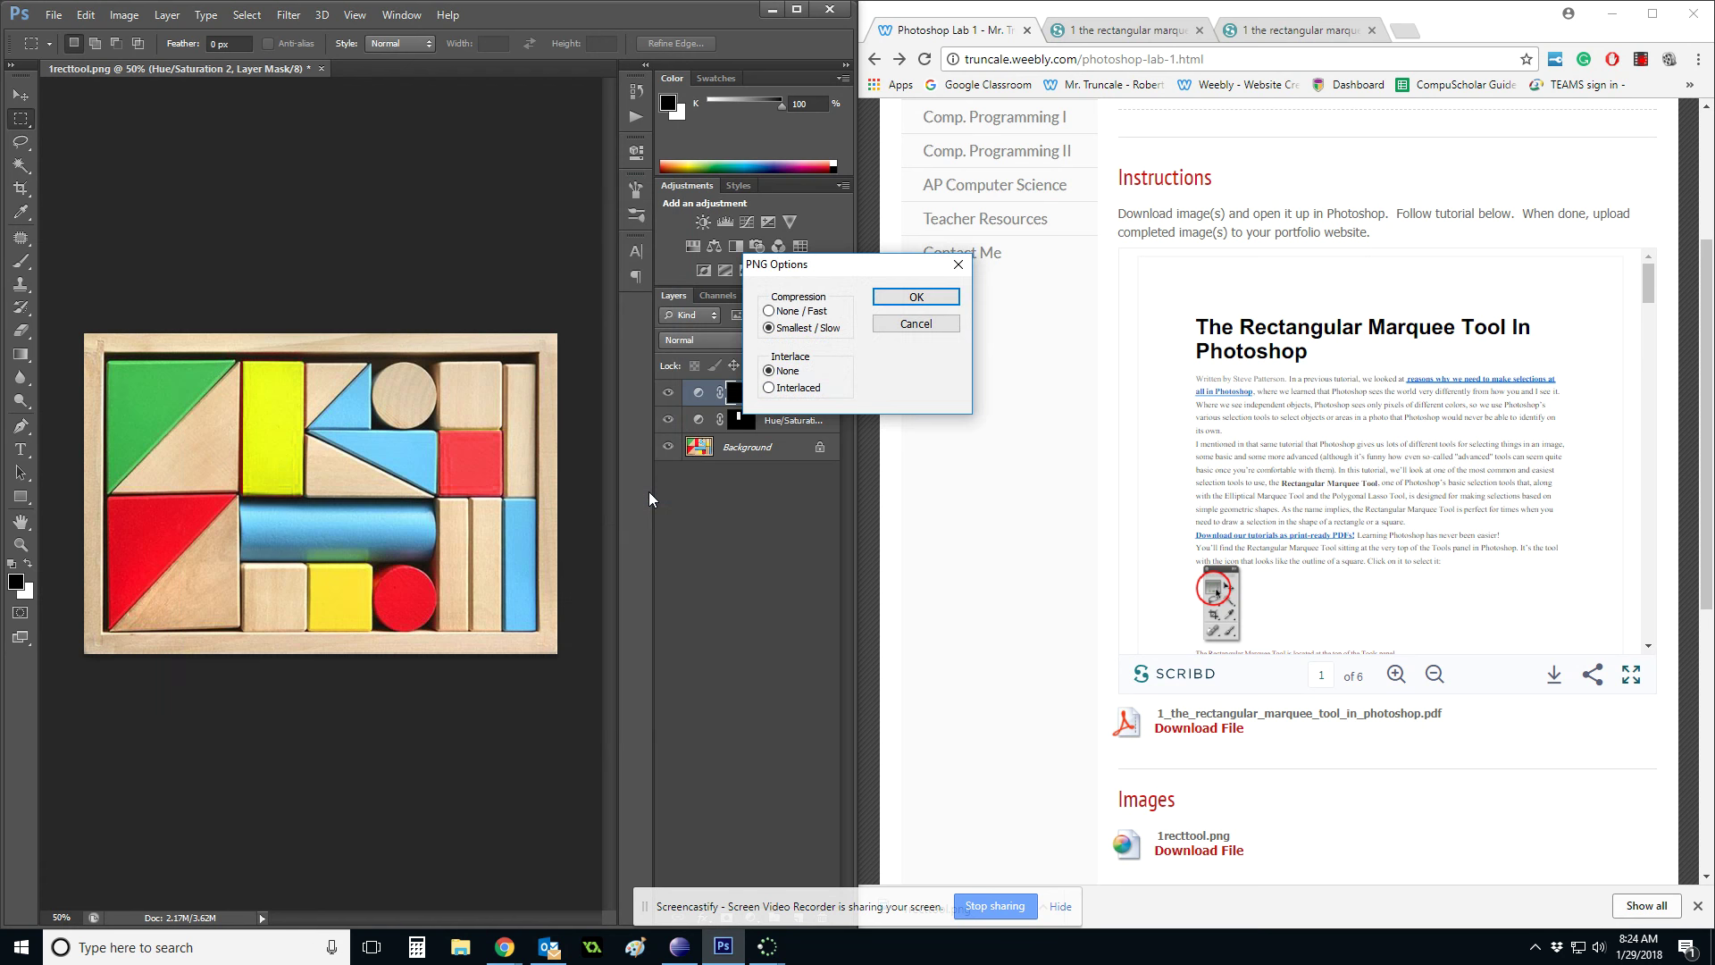
pyautogui.click(925, 297)
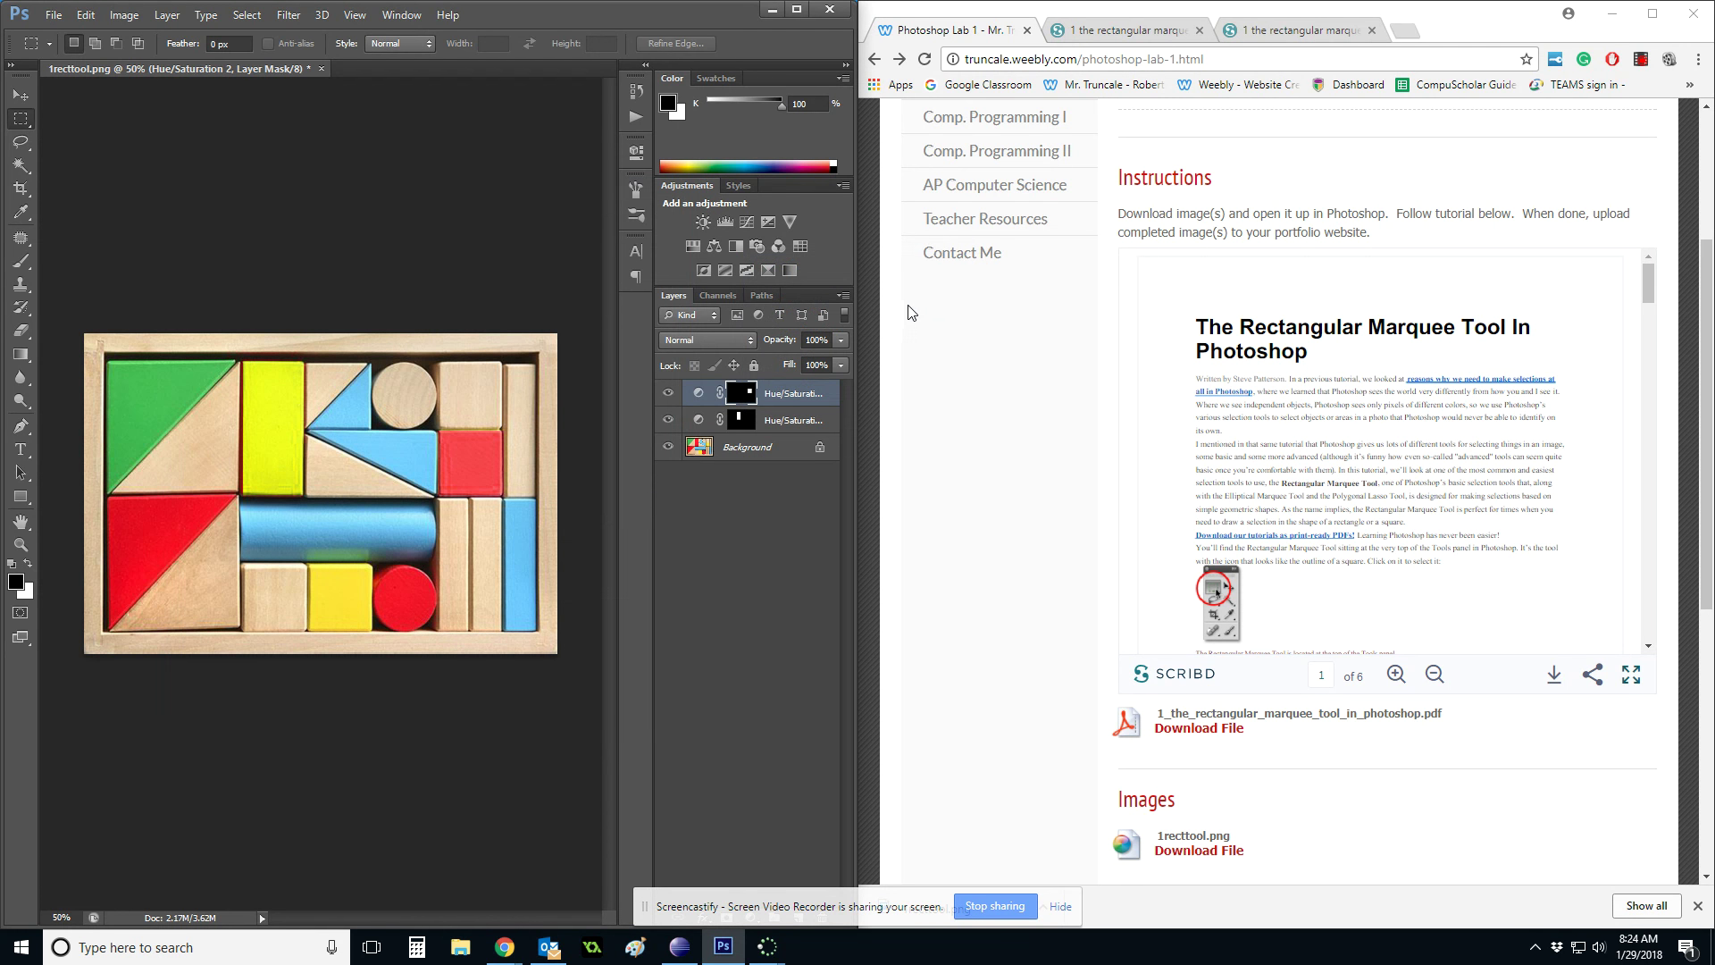
# Review the portfolio upload requirements on the Photoshop Lab 1 page and open the student Weebly sign-in page
pyautogui.scroll(-2, 1264, 699)
pyautogui.scroll(2, 1321, 643)
pyautogui.scroll(-5, 1390, 397)
pyautogui.scroll(-5, 997, 588)
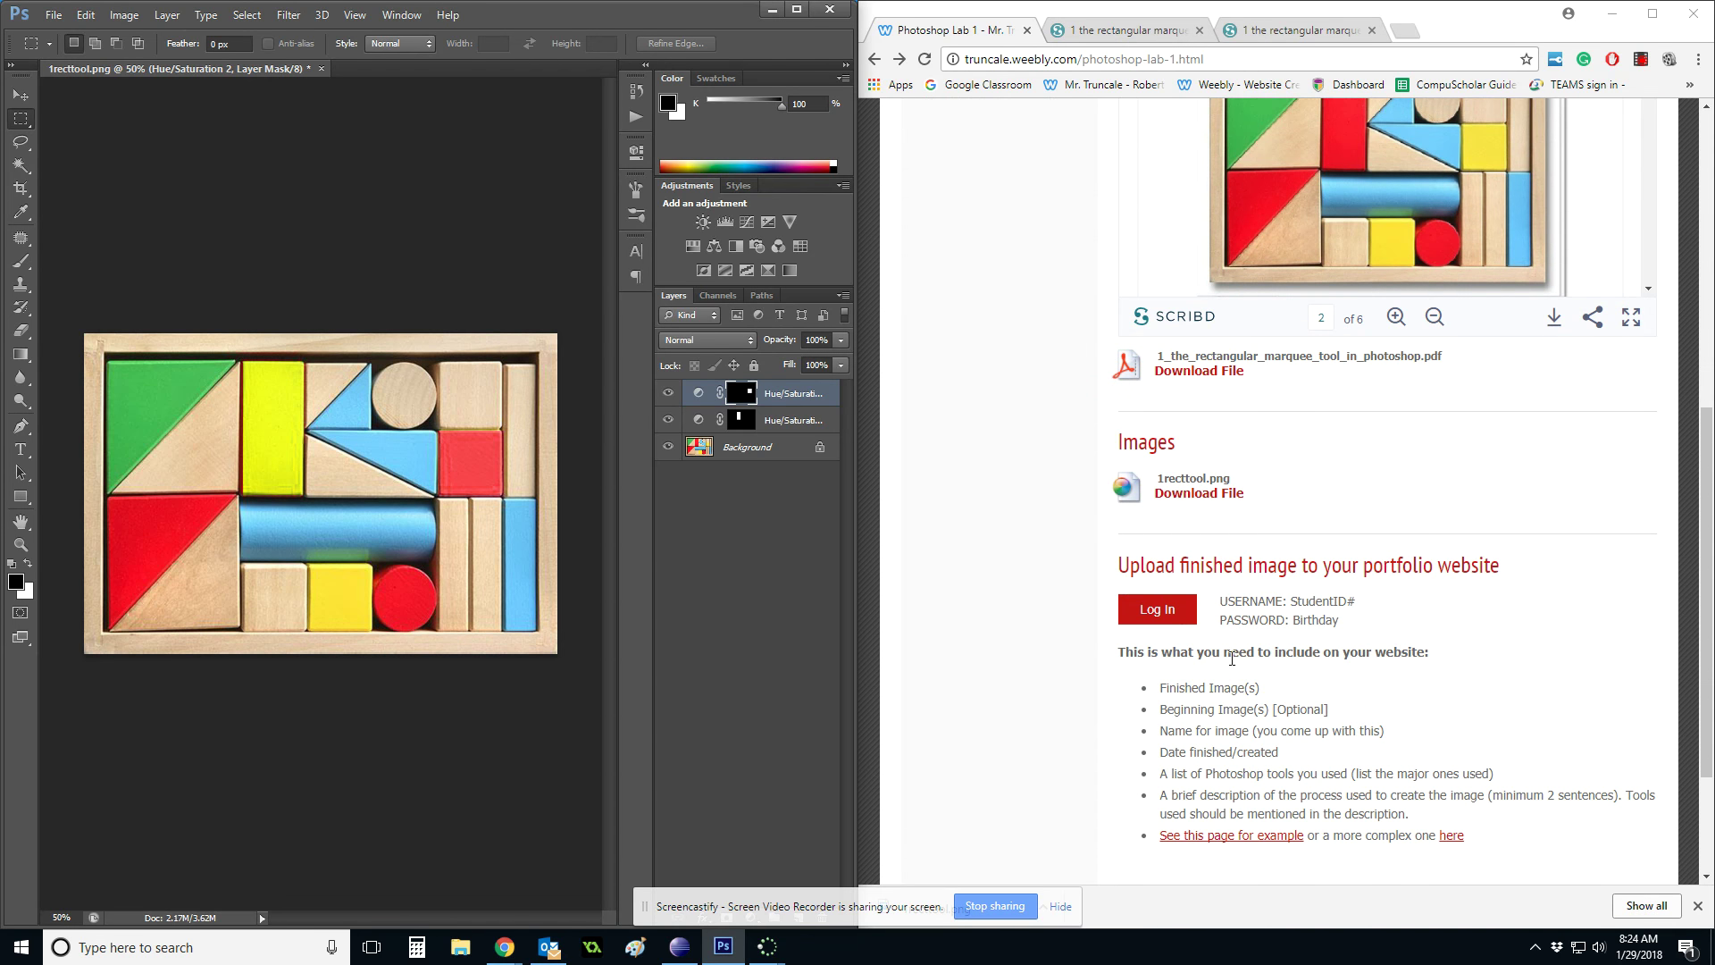
pyautogui.click(1177, 617)
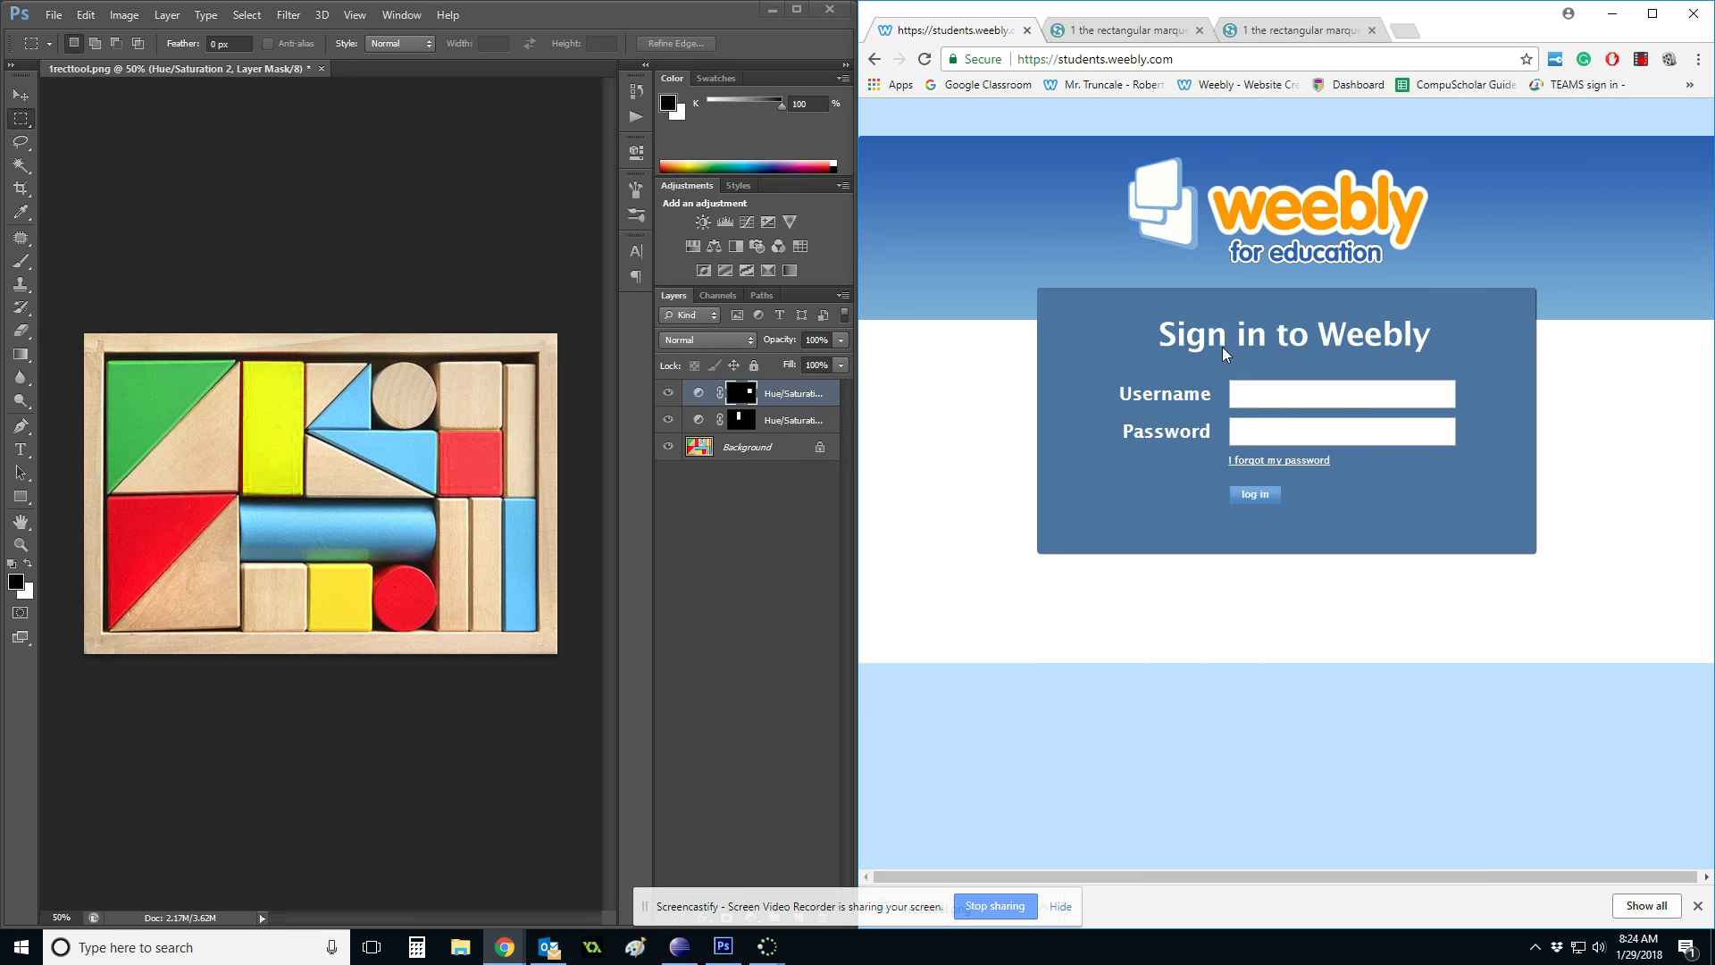
# Open the REL Digital Media site in the Weebly editor and maximize the browser window
pyautogui.click(1122, 82)
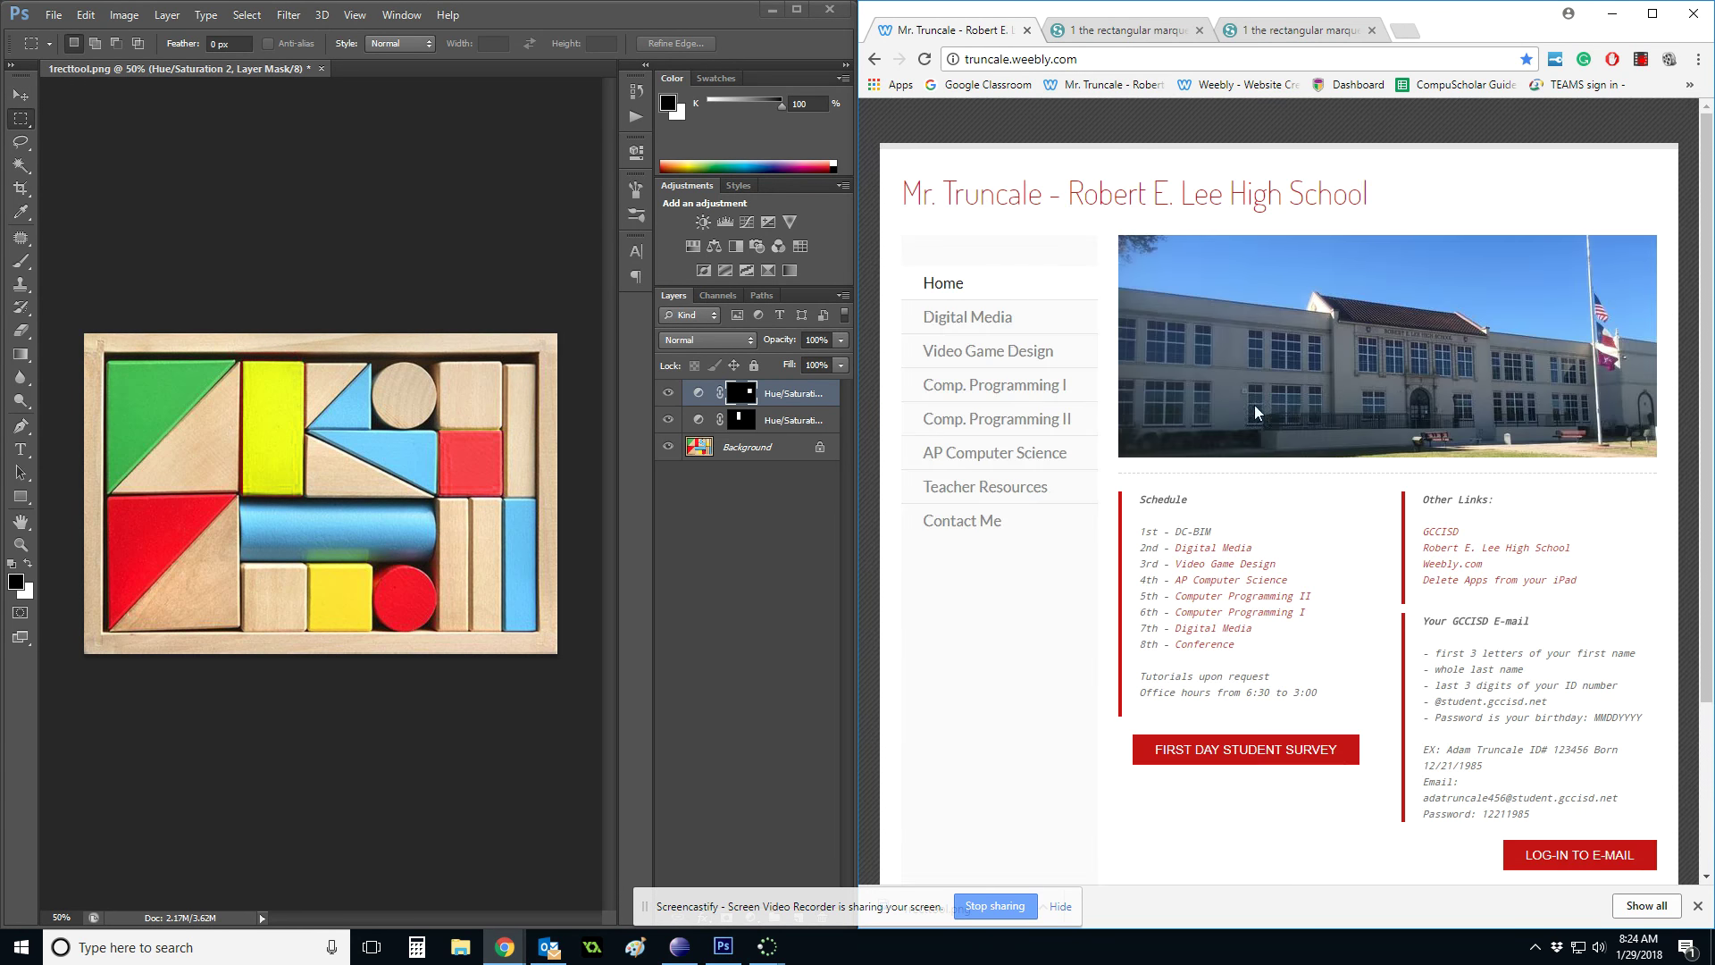
pyautogui.click(1216, 83)
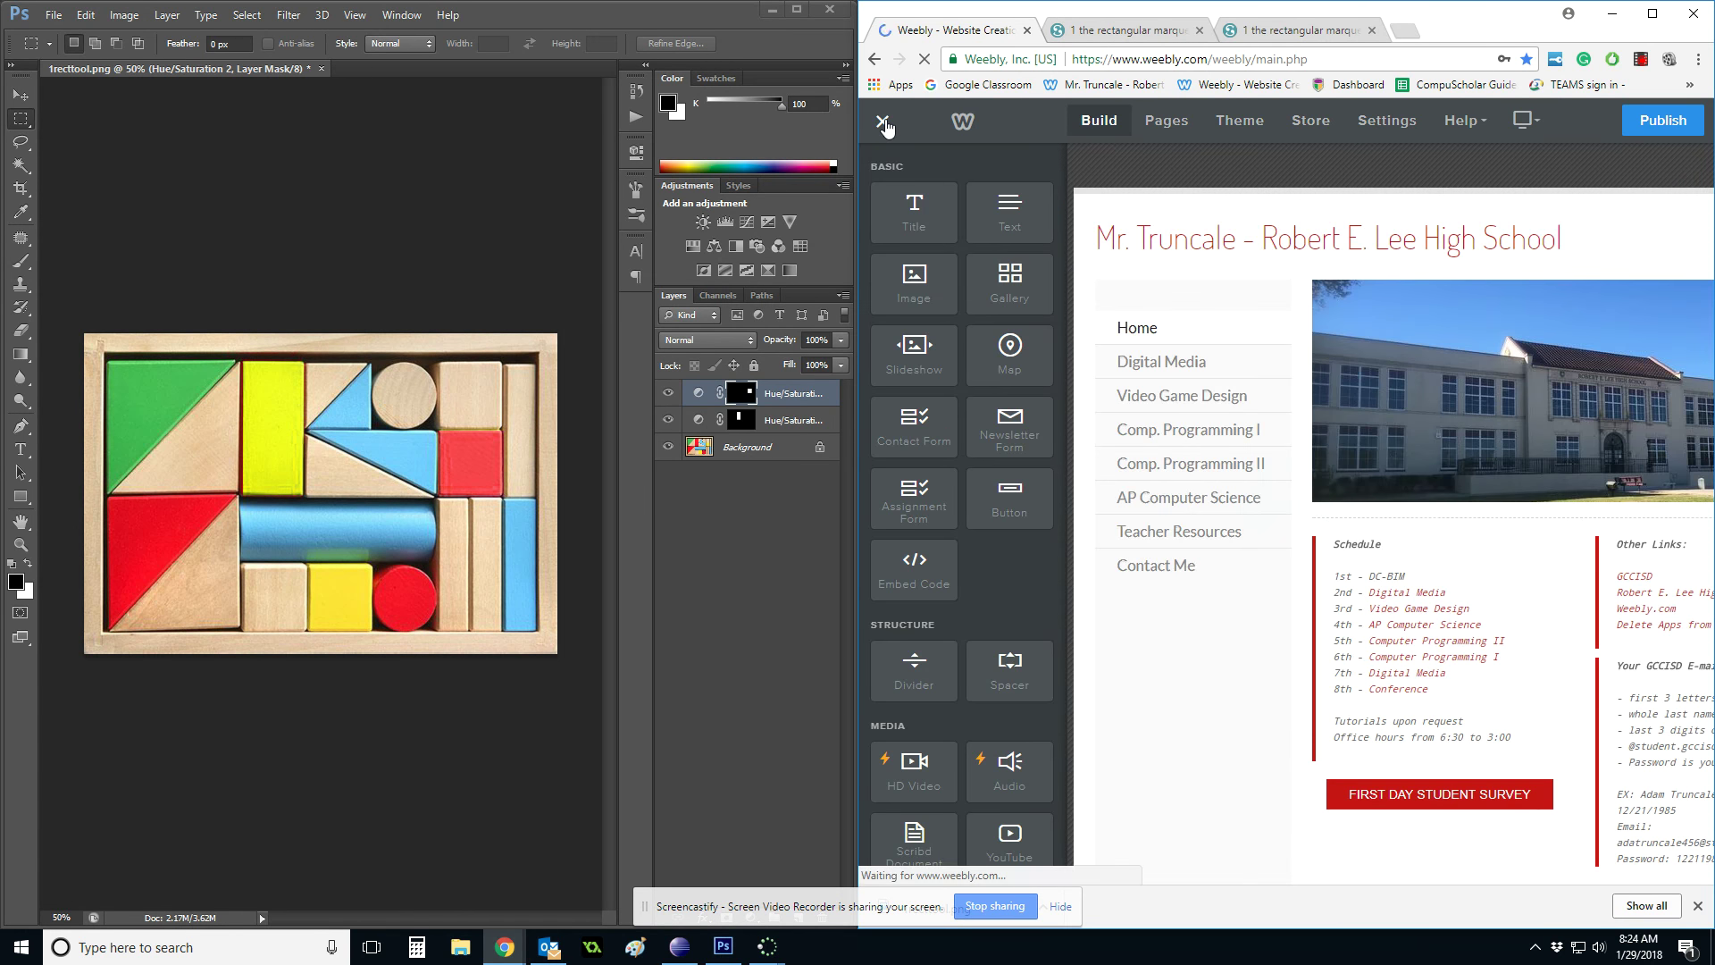
pyautogui.click(883, 123)
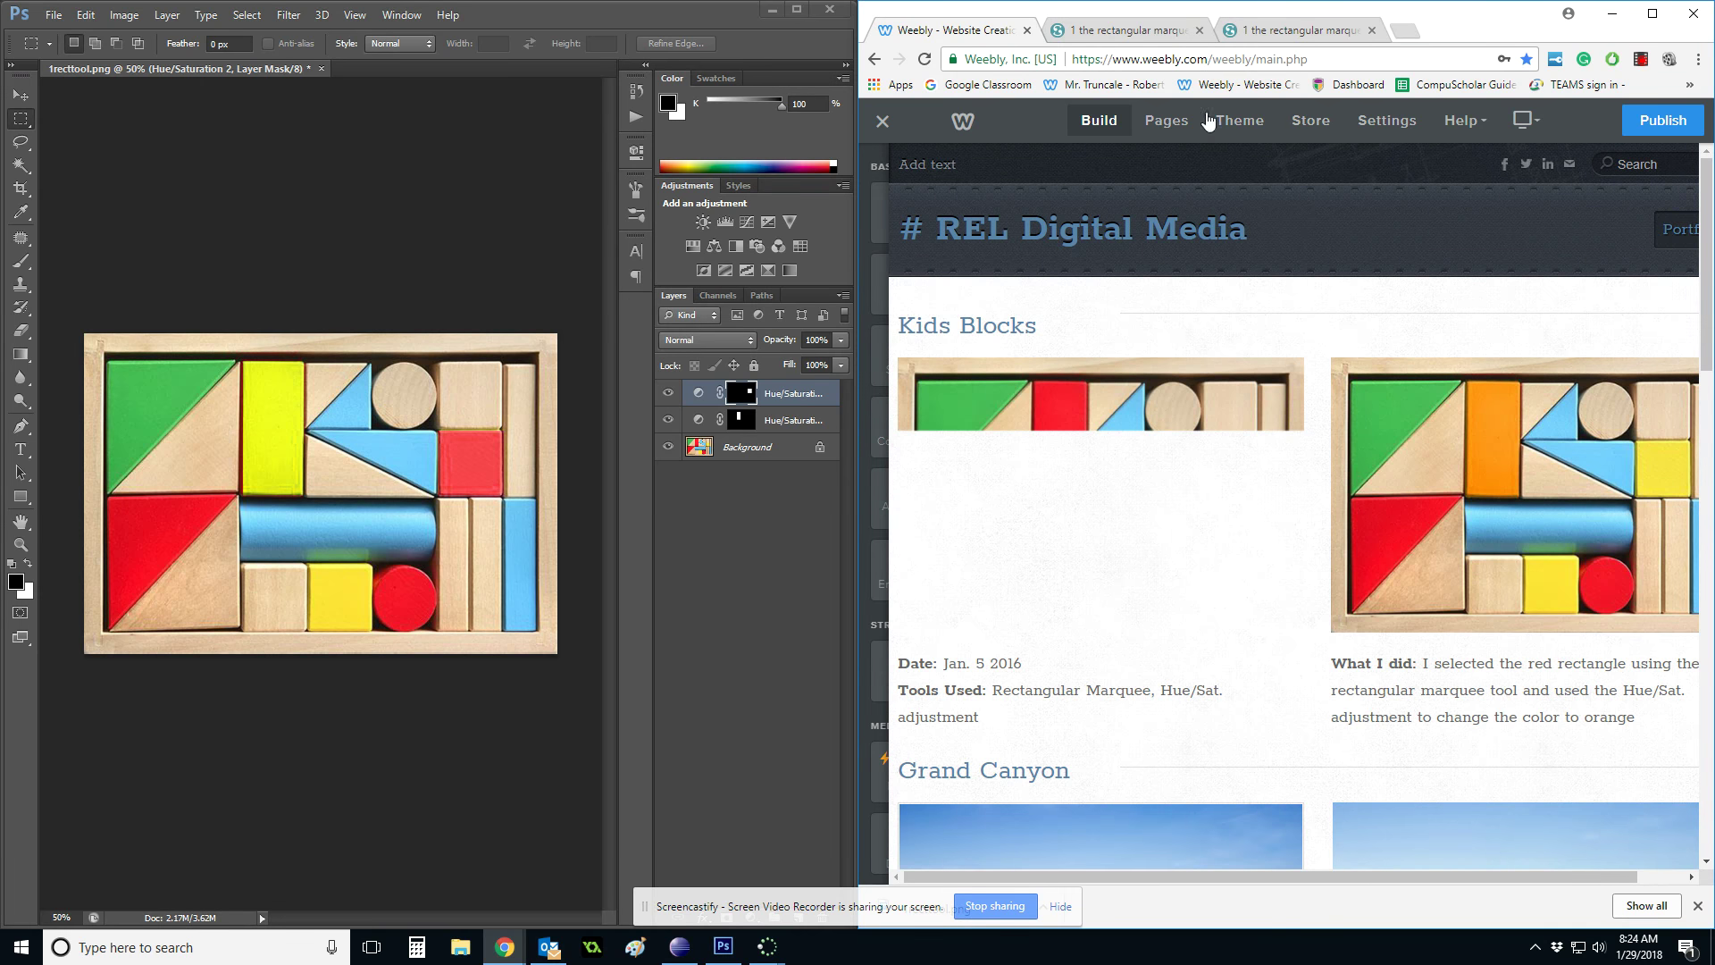
pyautogui.click(1654, 19)
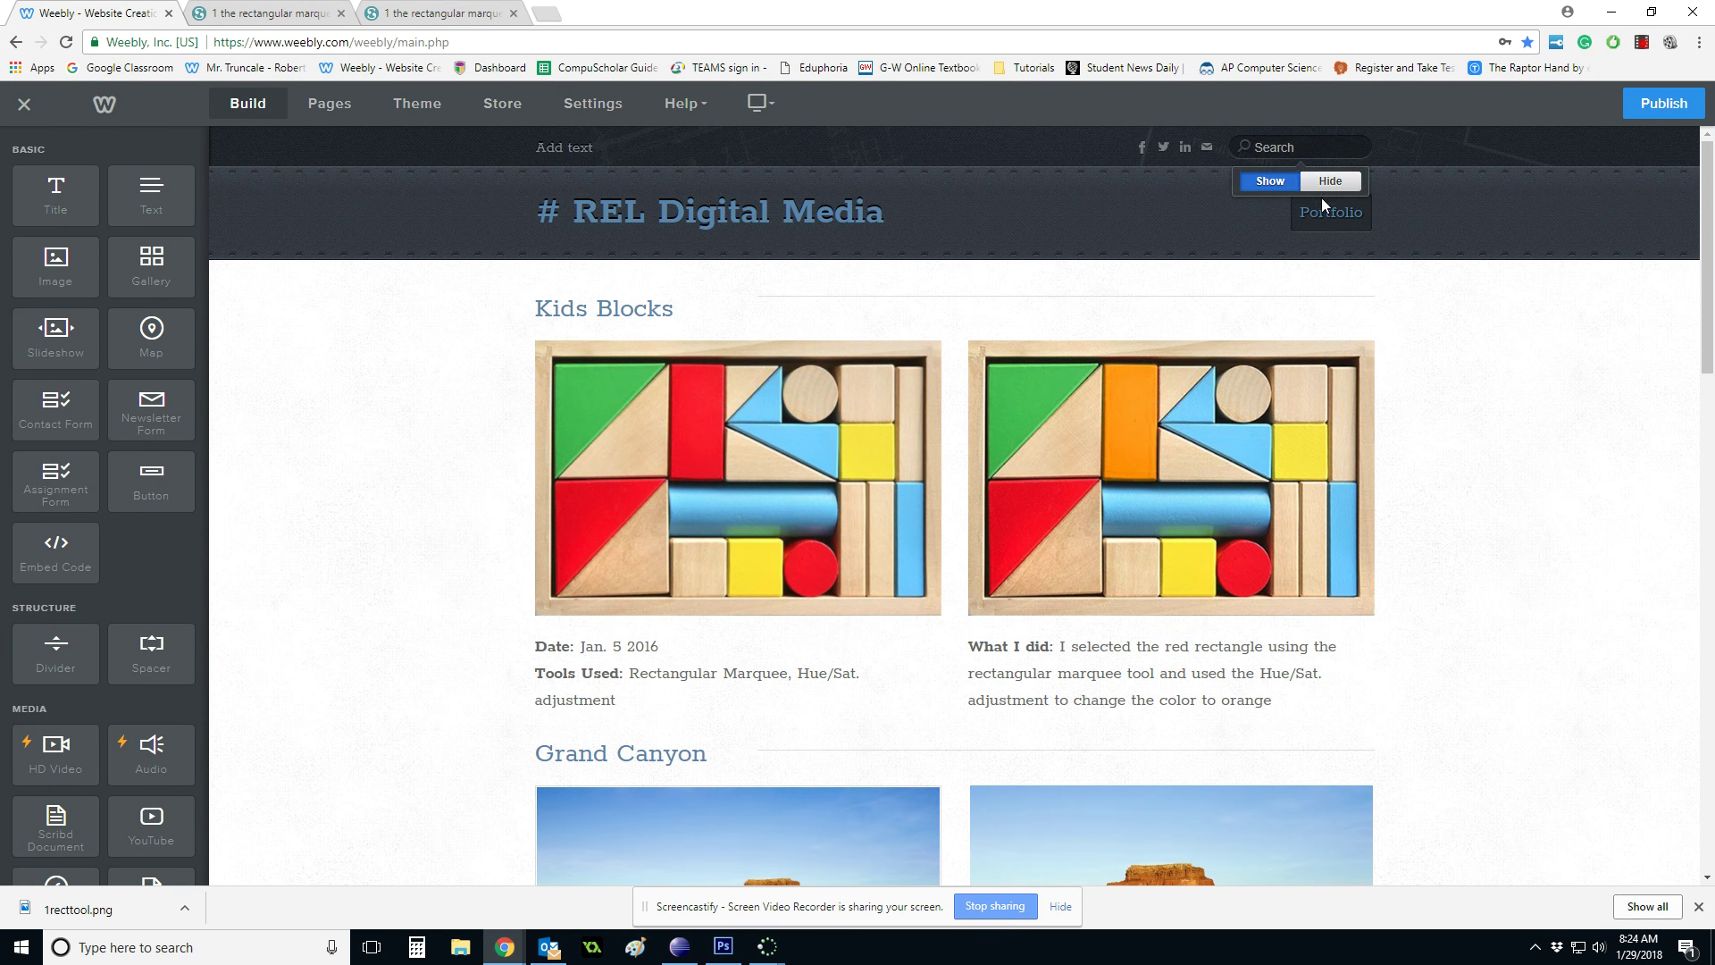
# Add a standard page named Photoshop to the site and set its header type to No Header
pyautogui.click(329, 103)
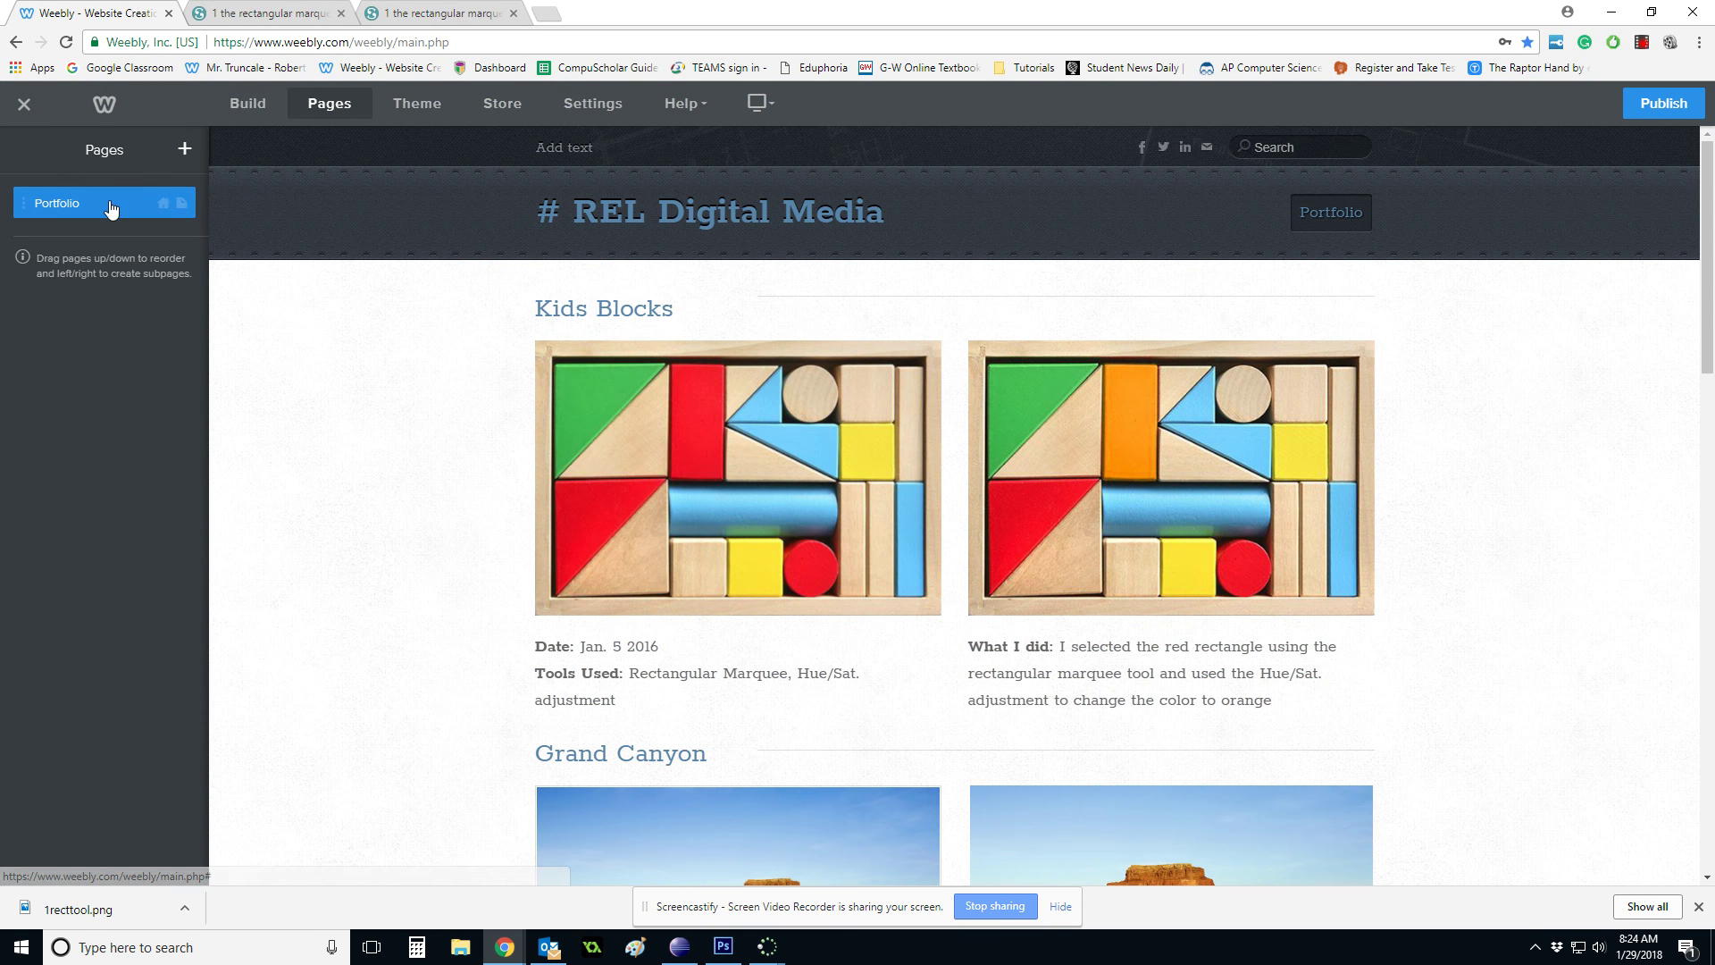
pyautogui.click(186, 149)
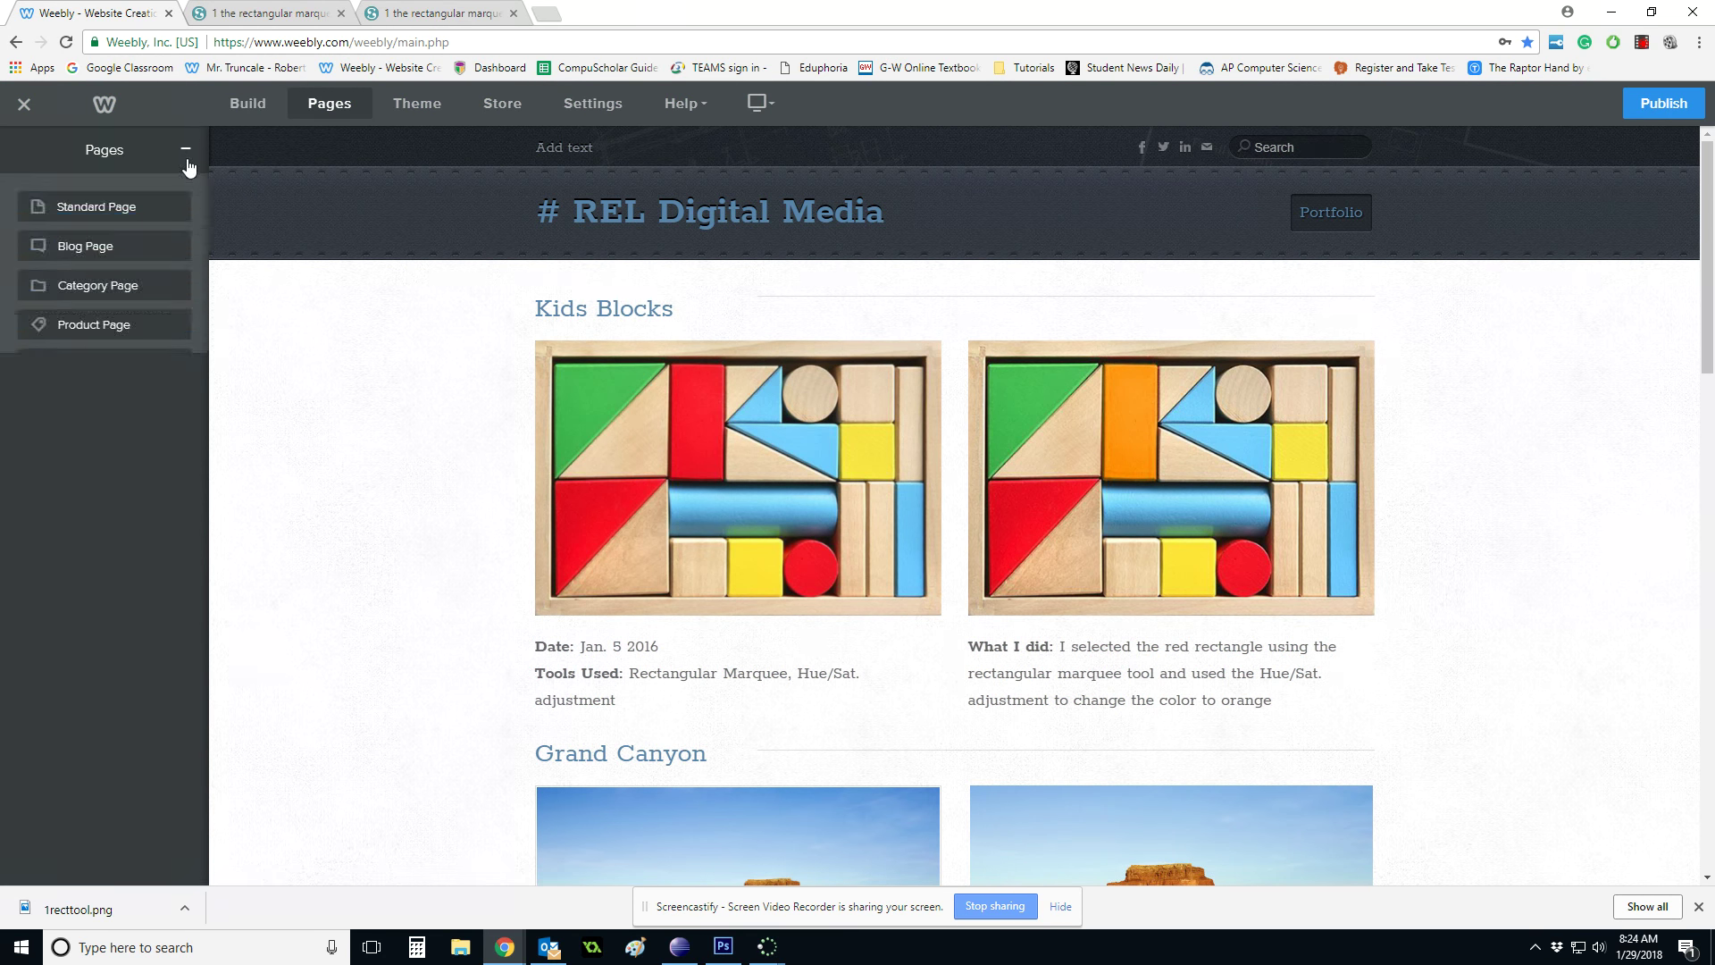
pyautogui.click(123, 215)
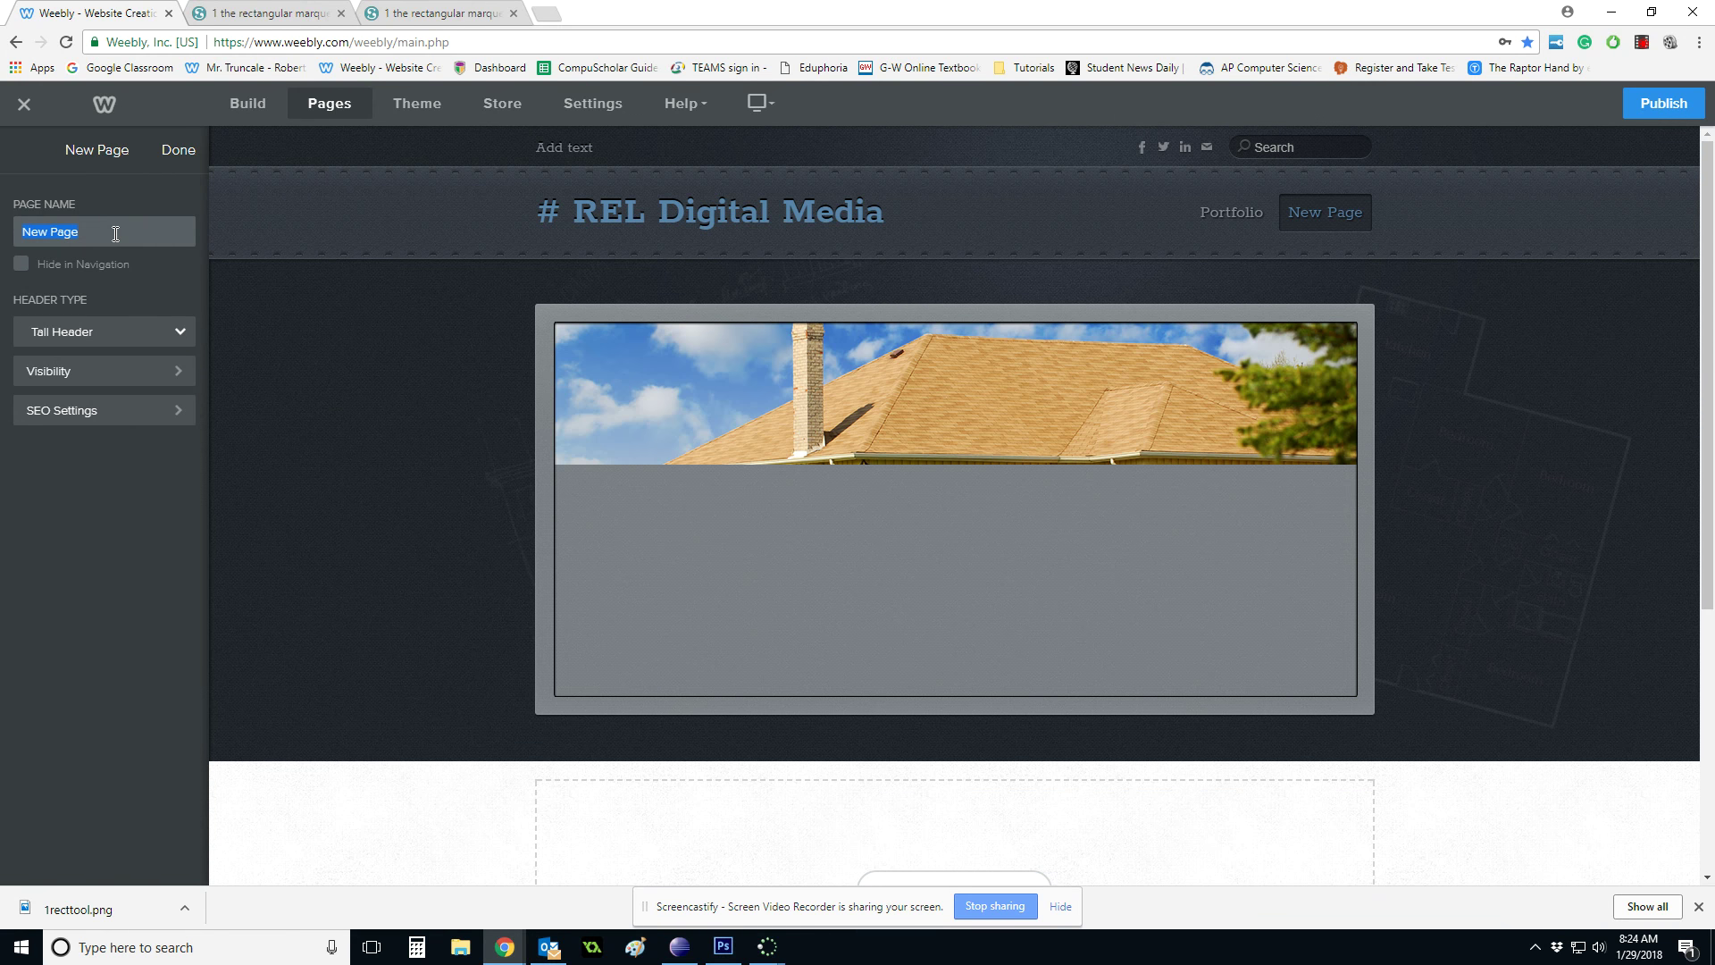
pyautogui.write('hot')
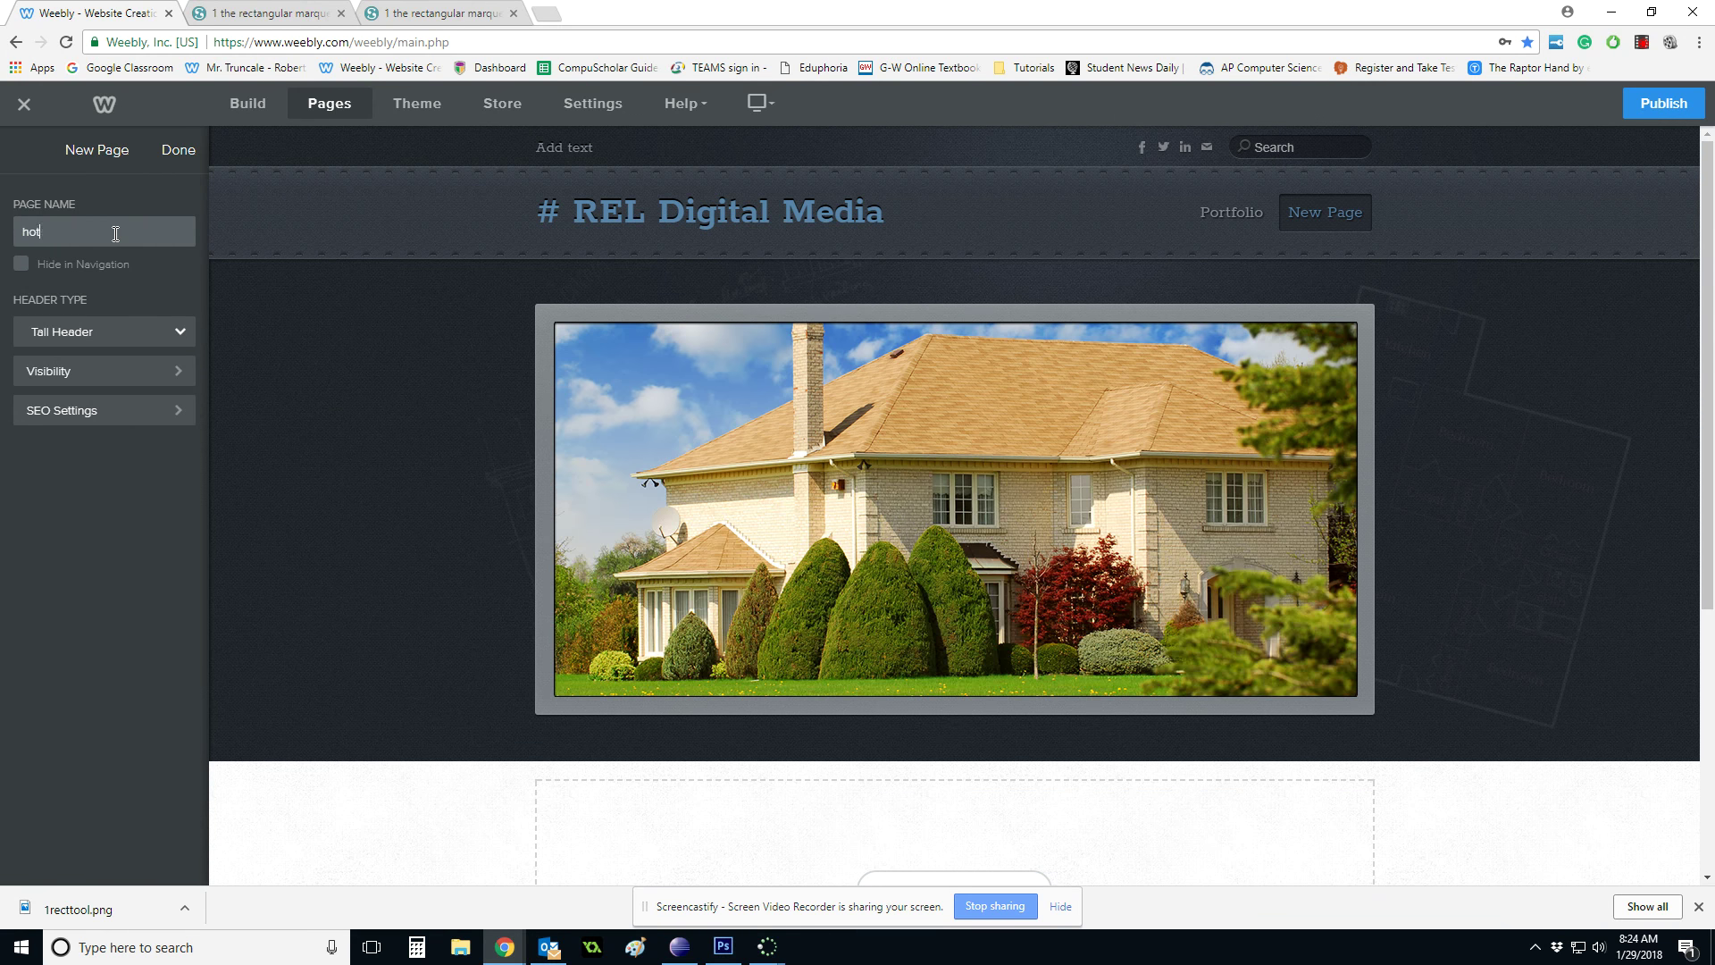
pyautogui.write('oPho')
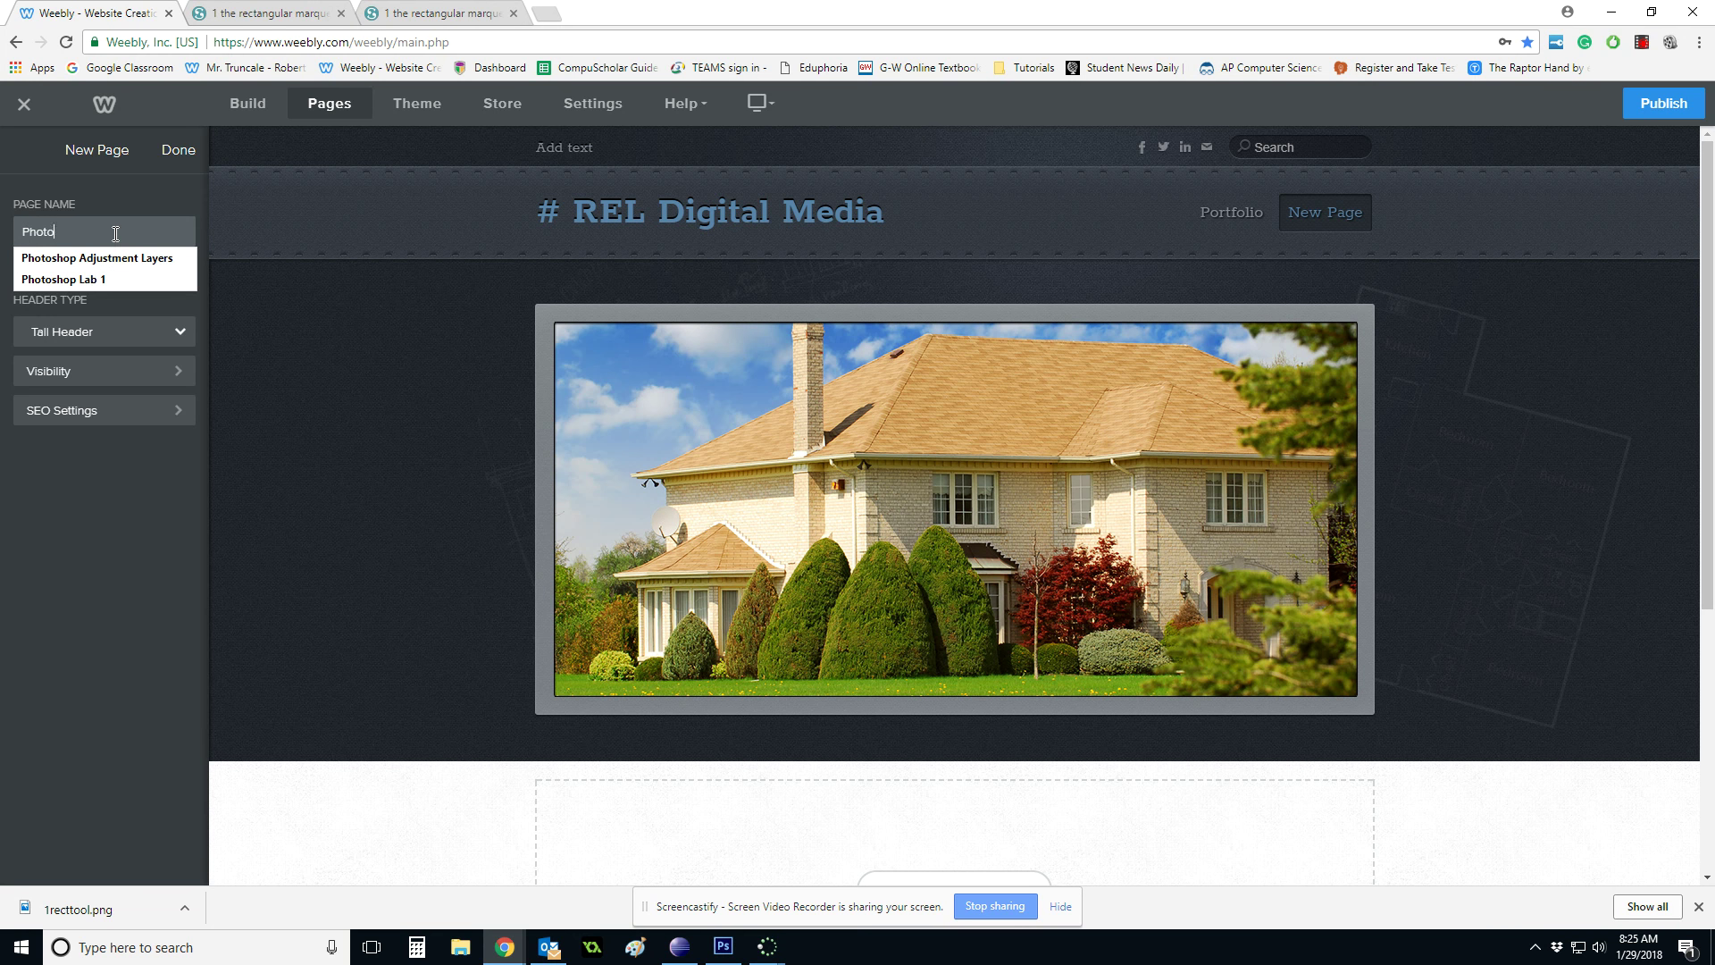
pyautogui.click(84, 437)
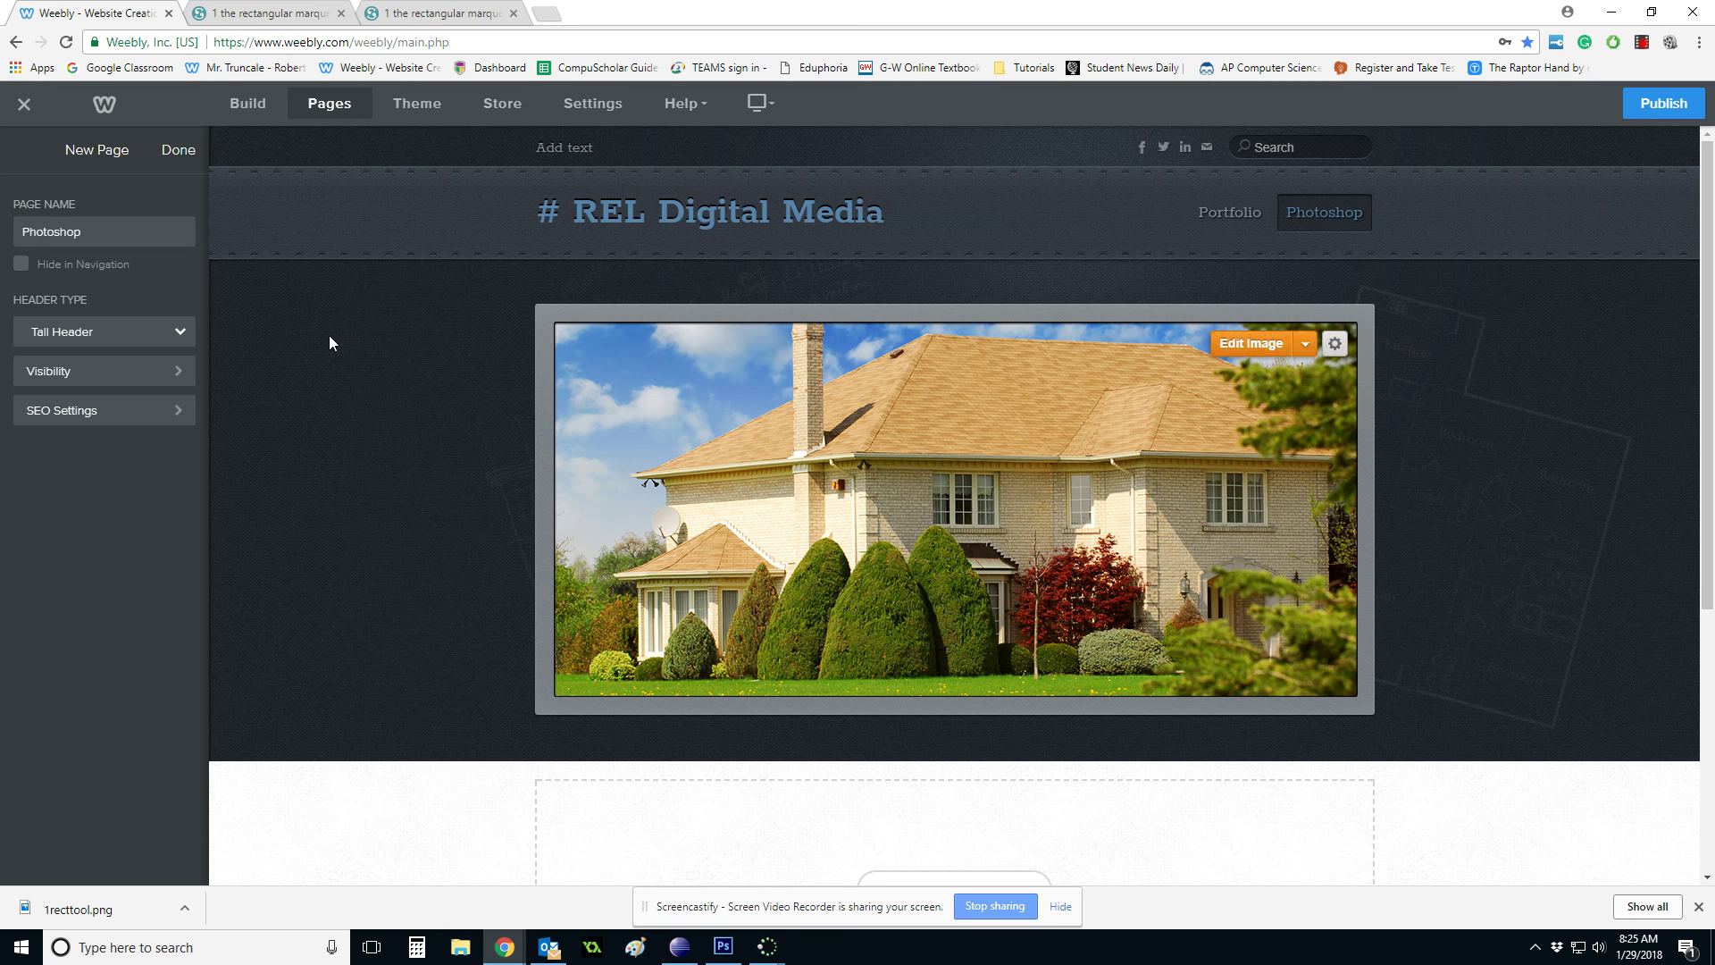
pyautogui.click(178, 333)
pyautogui.click(100, 433)
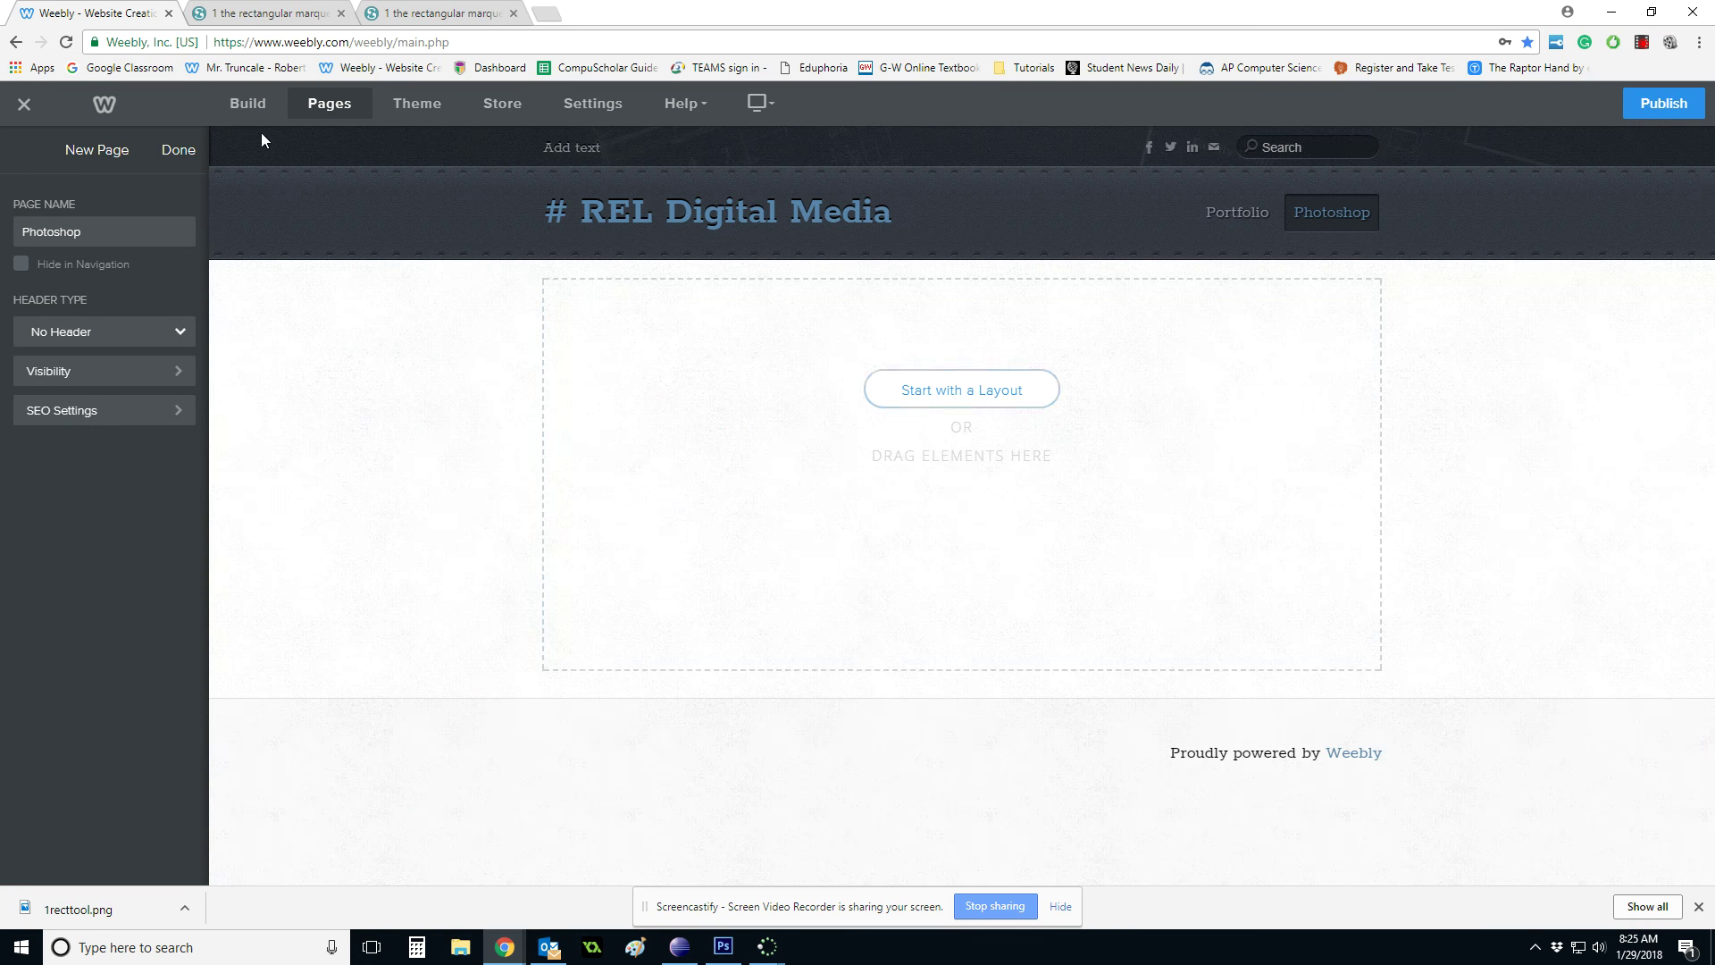
# Place two image elements side by side on the empty Photoshop page
pyautogui.click(248, 106)
pyautogui.moveTo(55, 268); pyautogui.dragTo(670, 333)
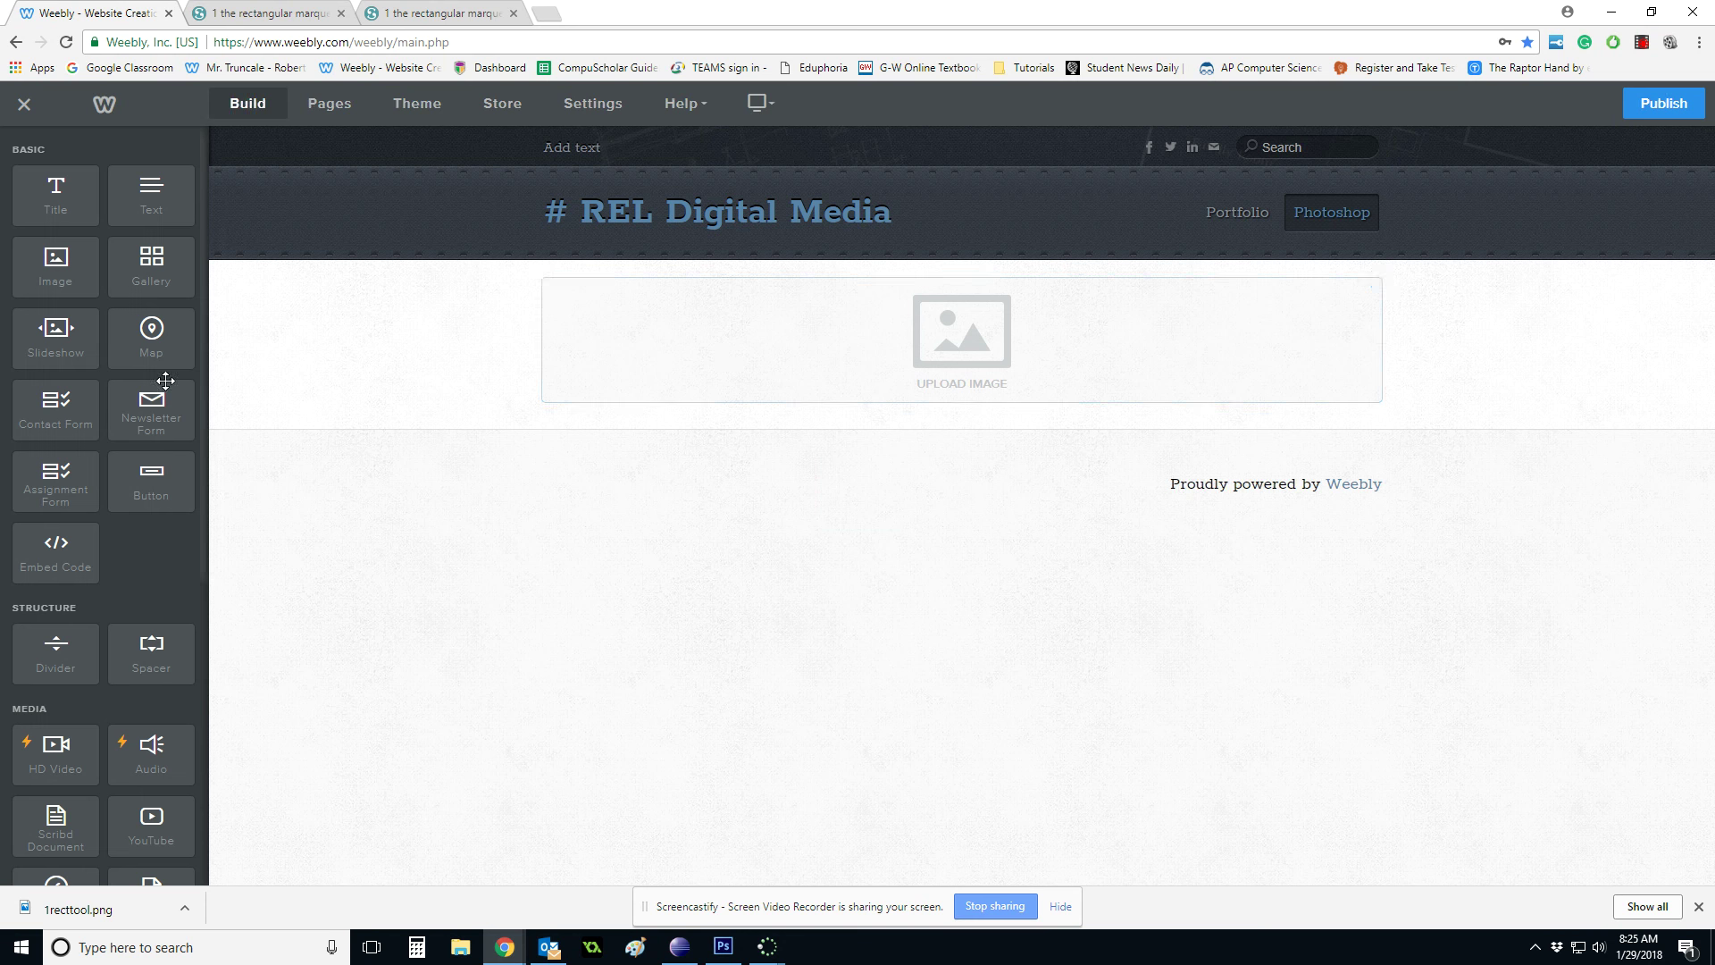
pyautogui.moveTo(74, 287); pyautogui.dragTo(540, 356)
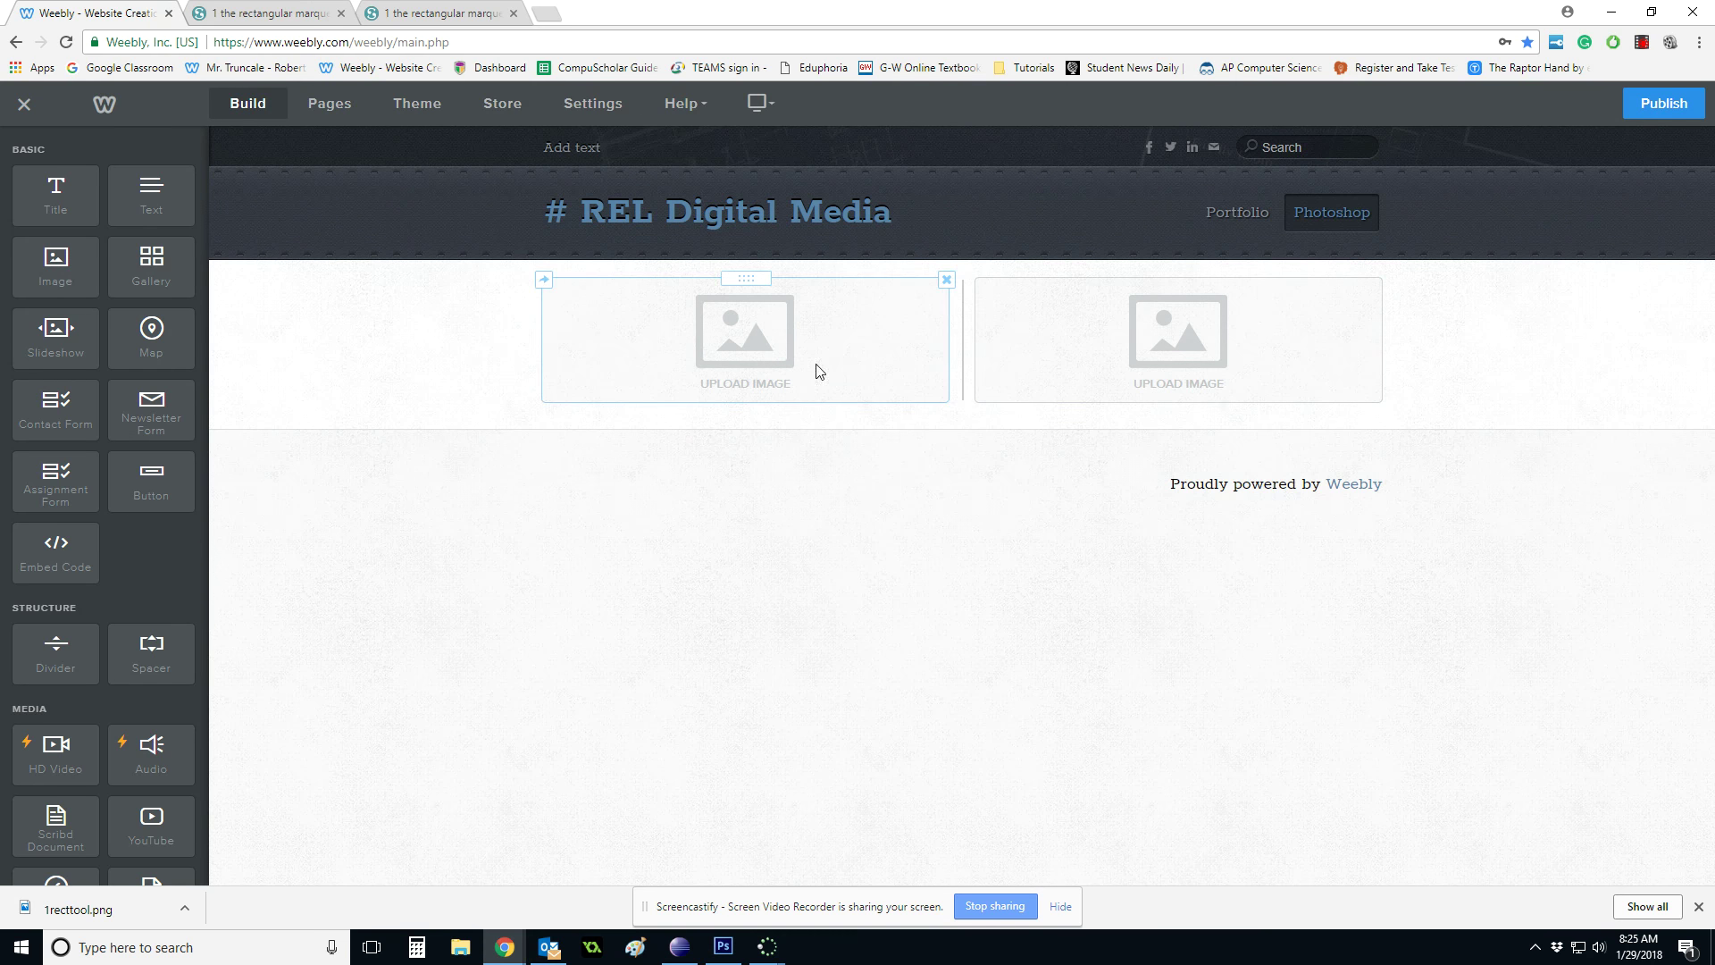
# Upload 1recttool.png from the Desktop into the first image placeholder and 1recttool-done.png into the second
pyautogui.click(748, 330)
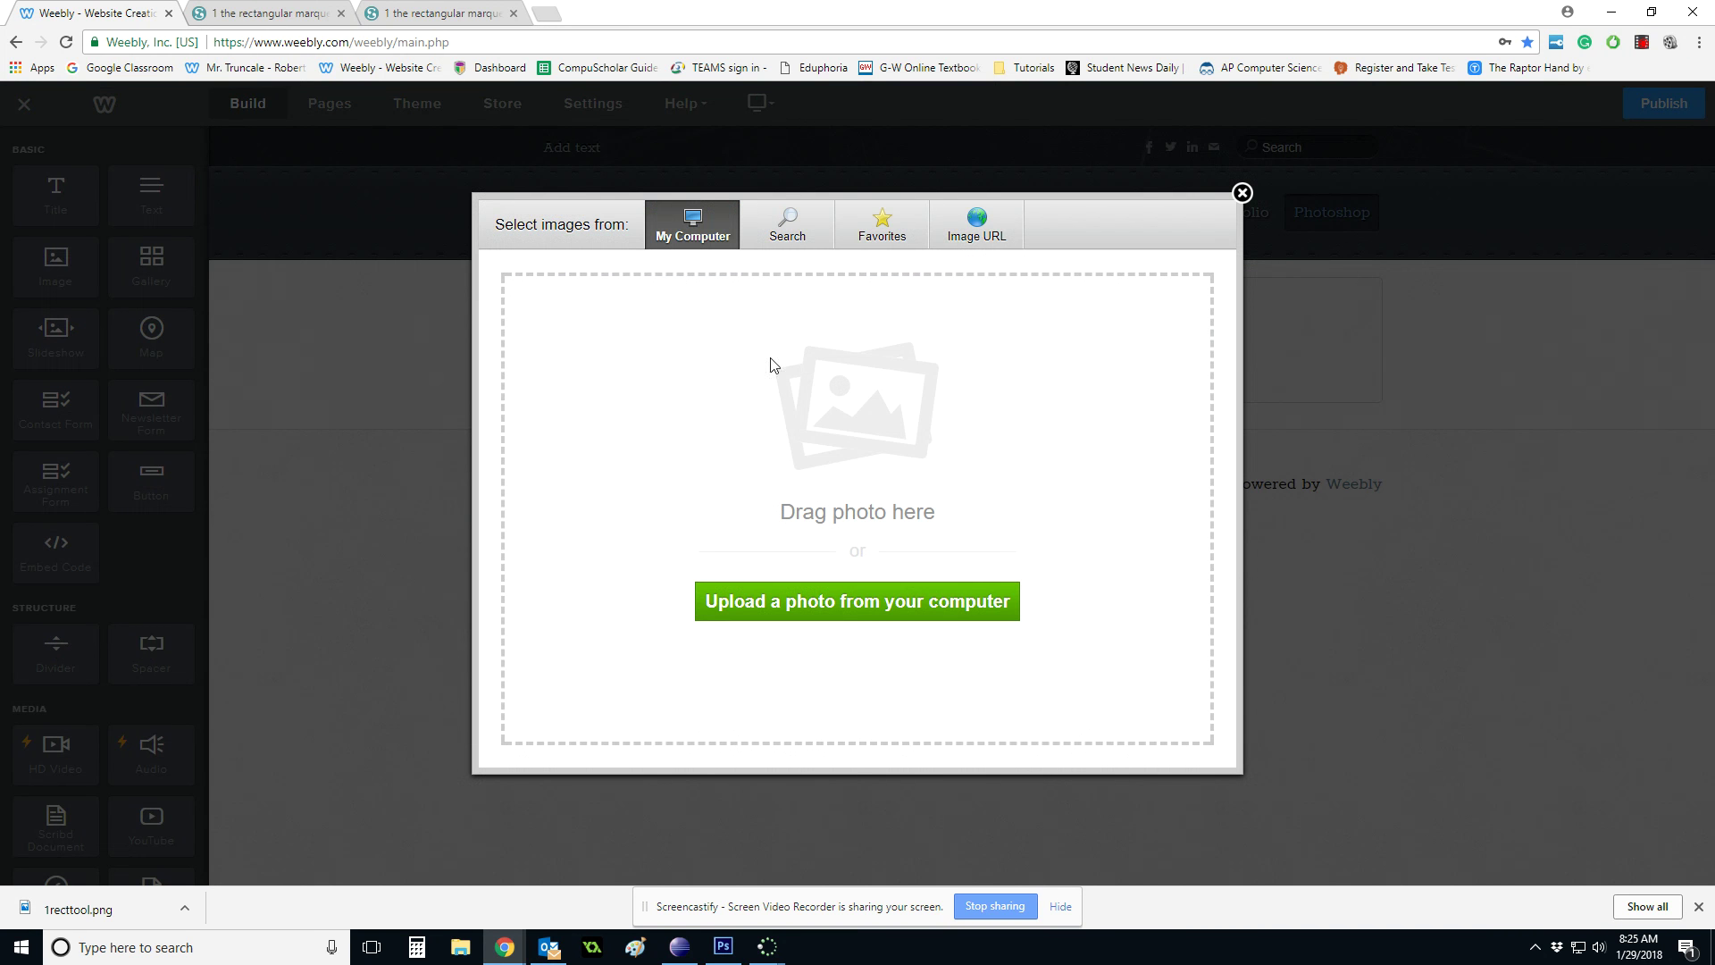
pyautogui.click(821, 607)
pyautogui.doubleClick(601, 150)
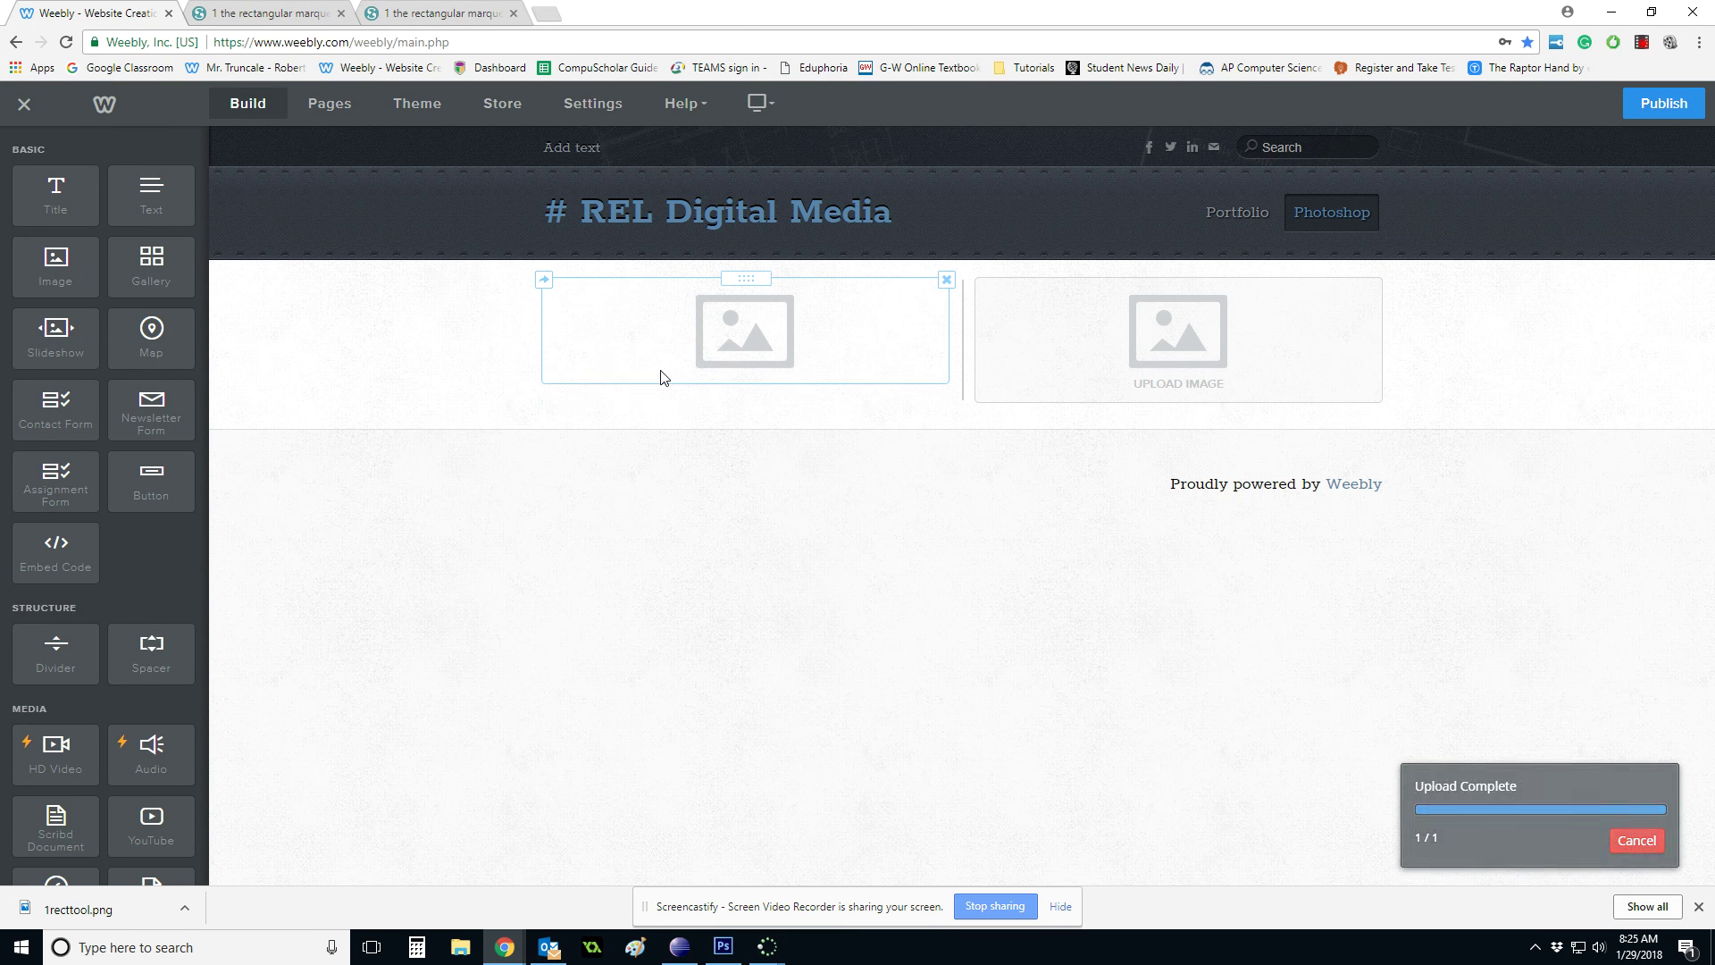
pyautogui.click(1210, 356)
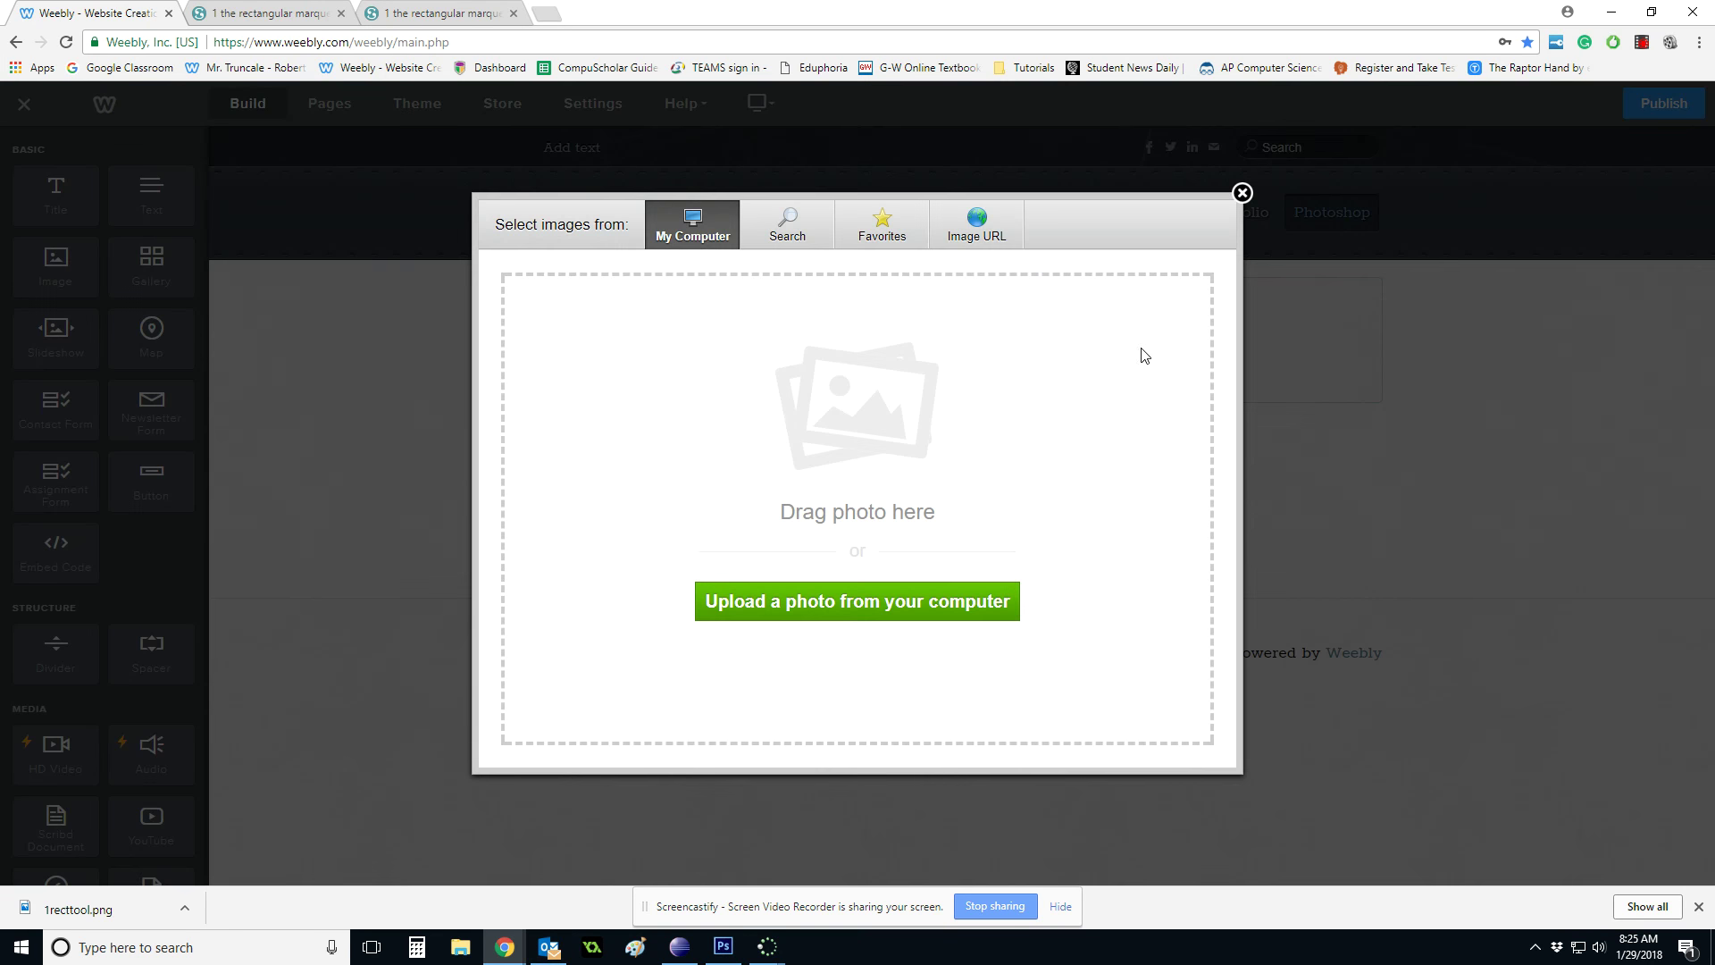
pyautogui.click(898, 596)
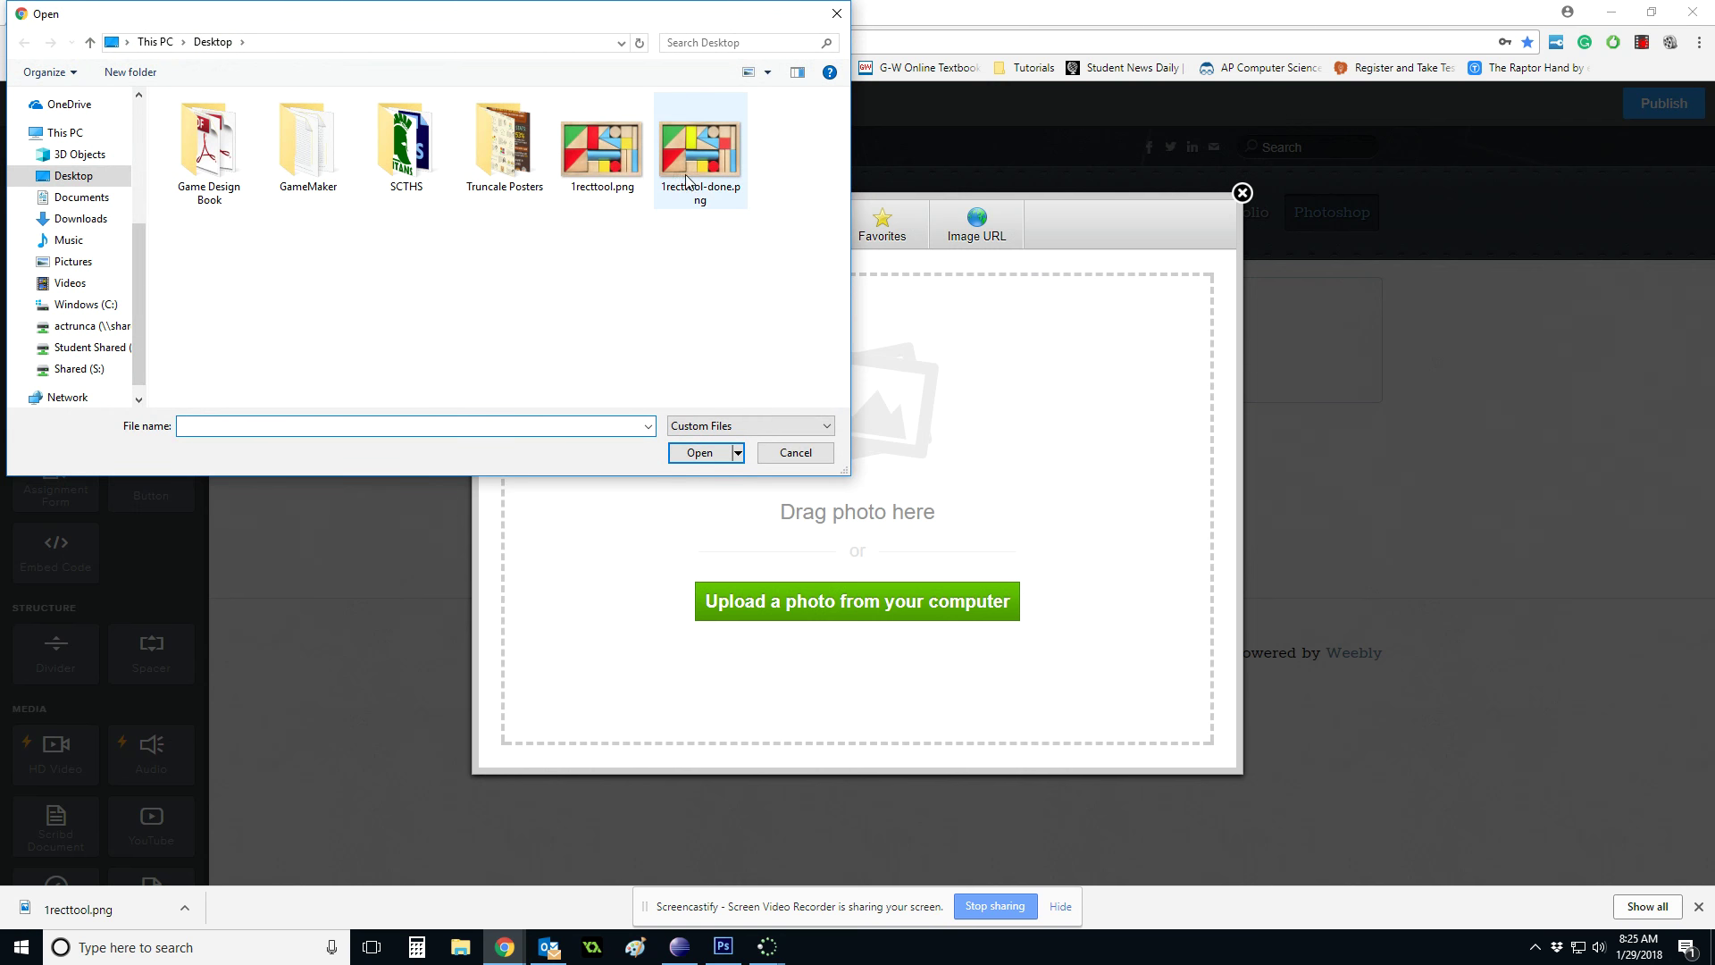
pyautogui.doubleClick(722, 164)
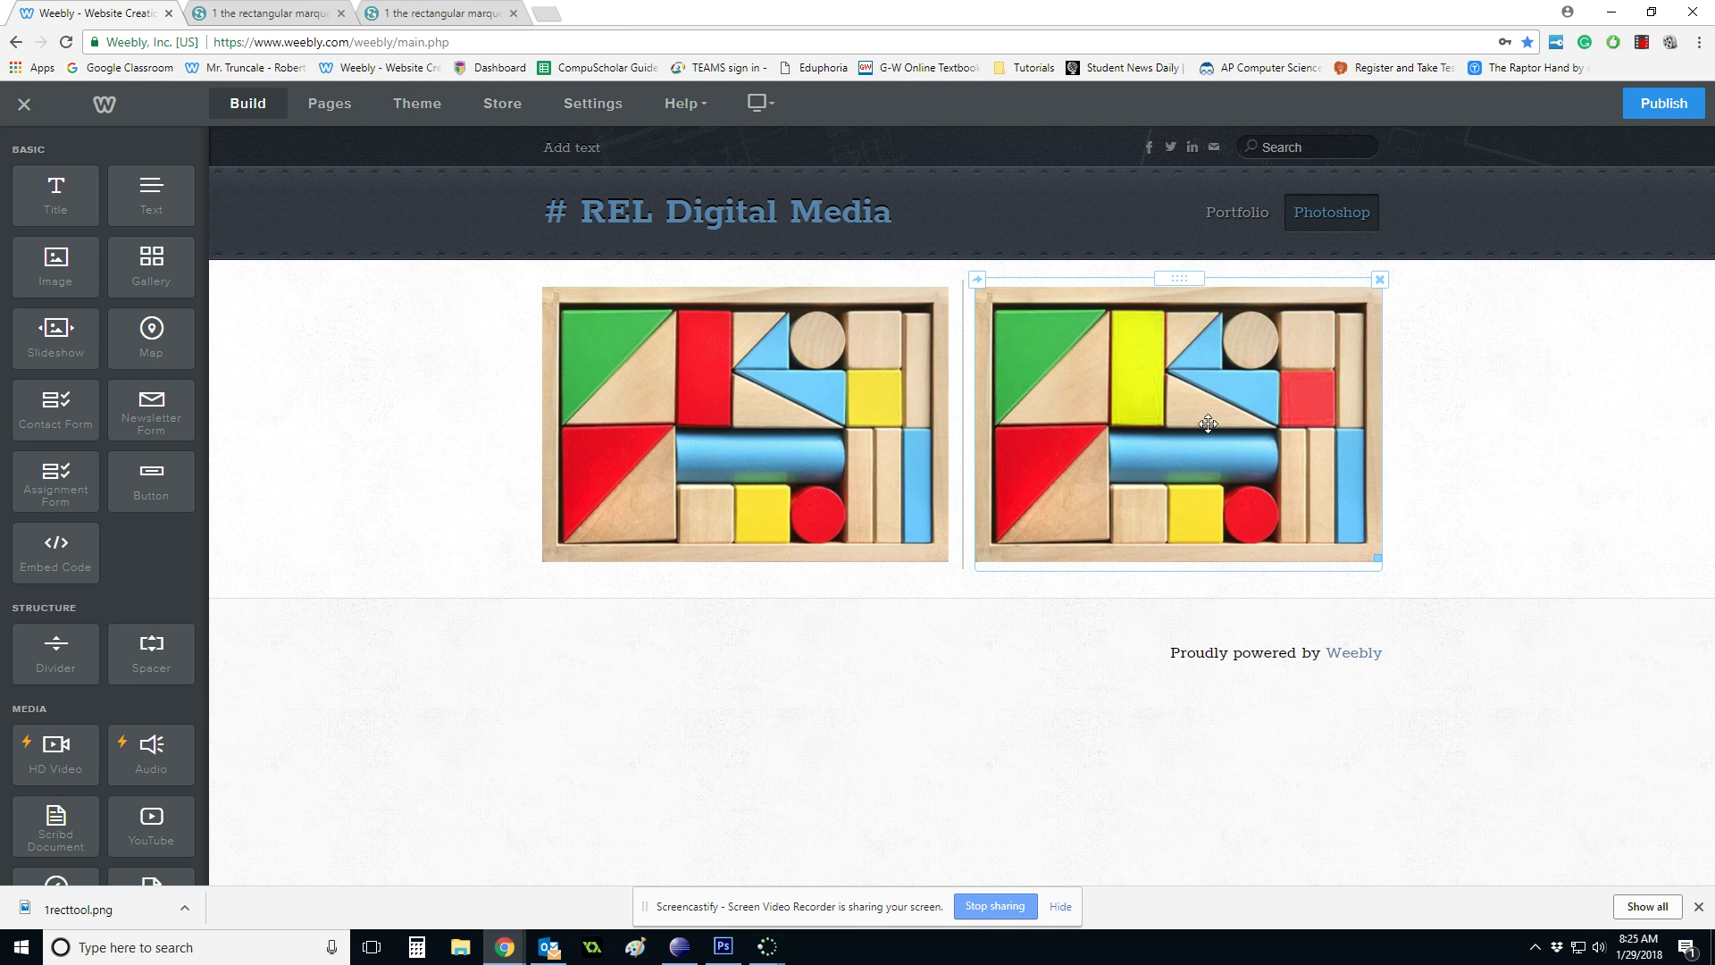
# Title the images "Blocks" and add below them: "I used rectangular selection tool and a hue saturation layer to change the color of 2 blocks."
pyautogui.moveTo(56, 199); pyautogui.dragTo(958, 285)
pyautogui.click(773, 306)
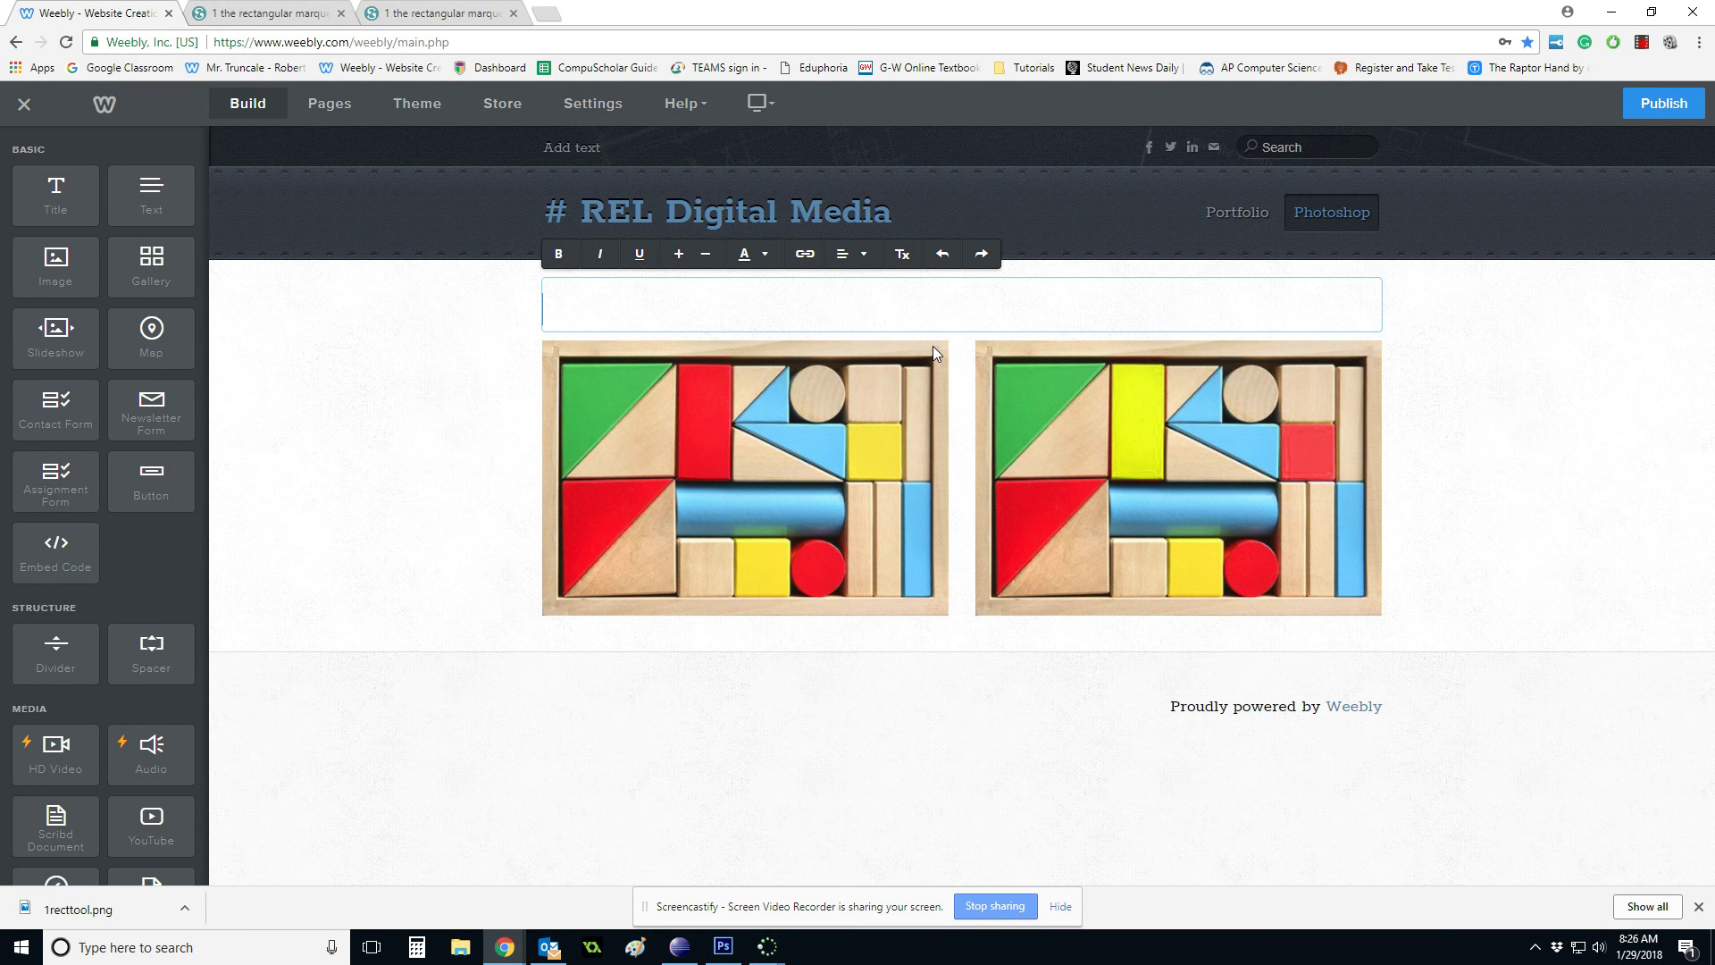
pyautogui.write('Blco')
pyautogui.write('cks')
pyautogui.click(524, 571)
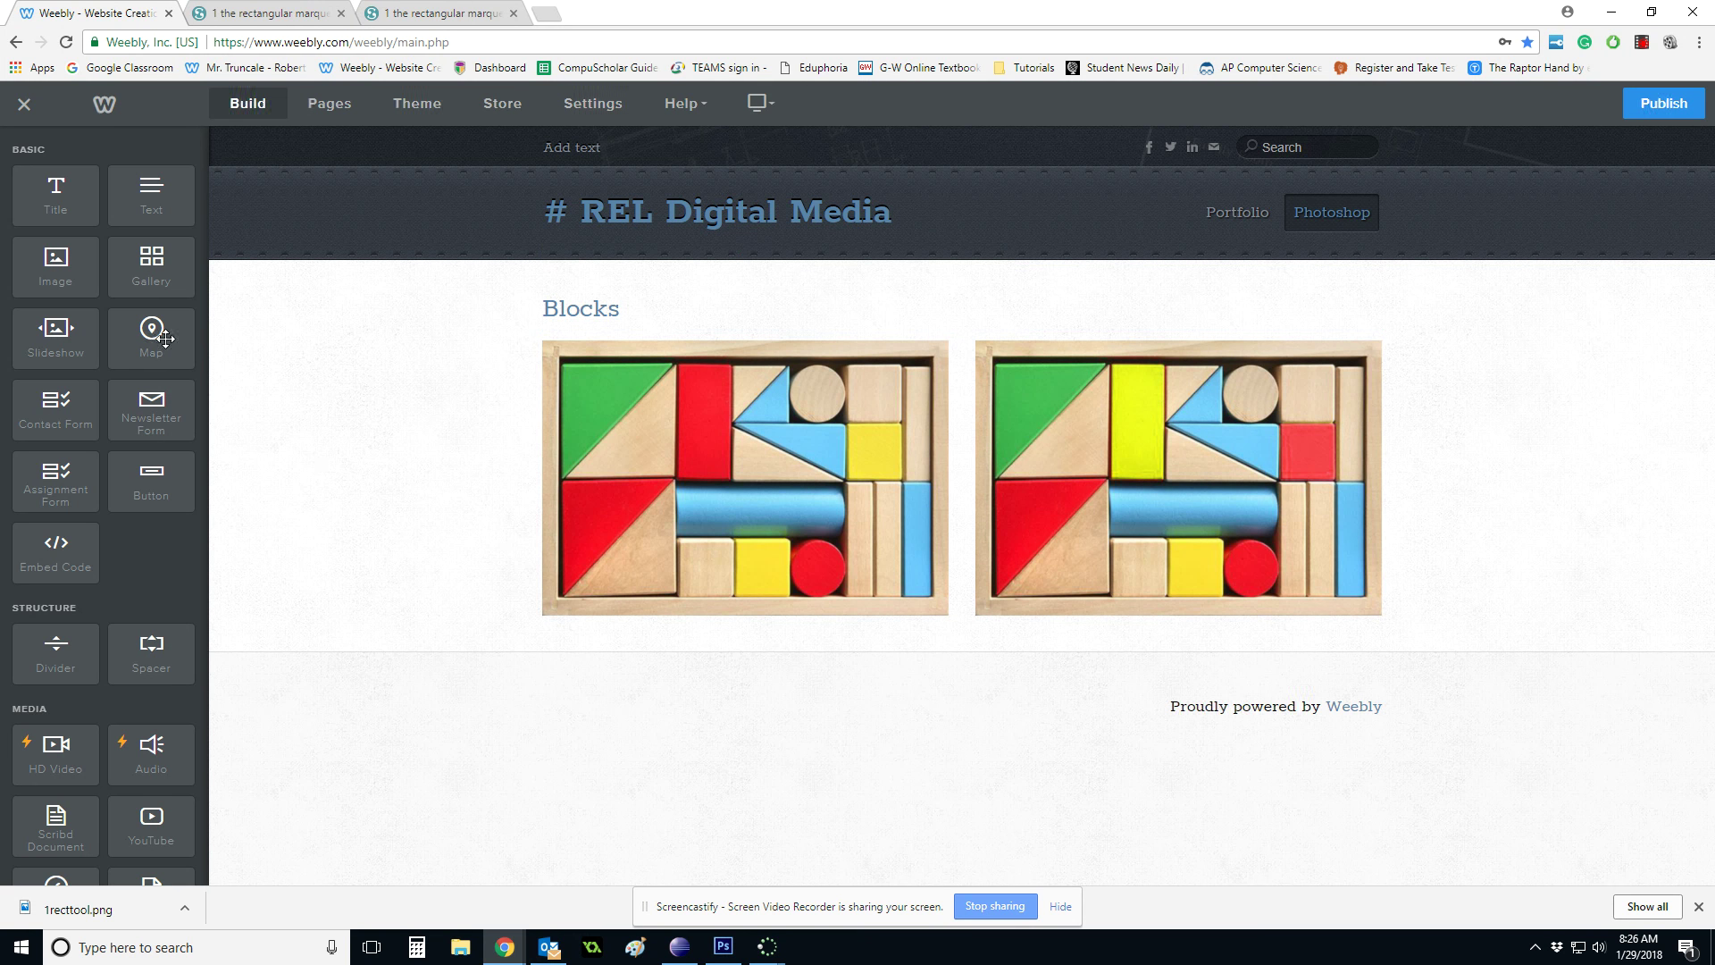
pyautogui.moveTo(150, 192); pyautogui.dragTo(808, 644)
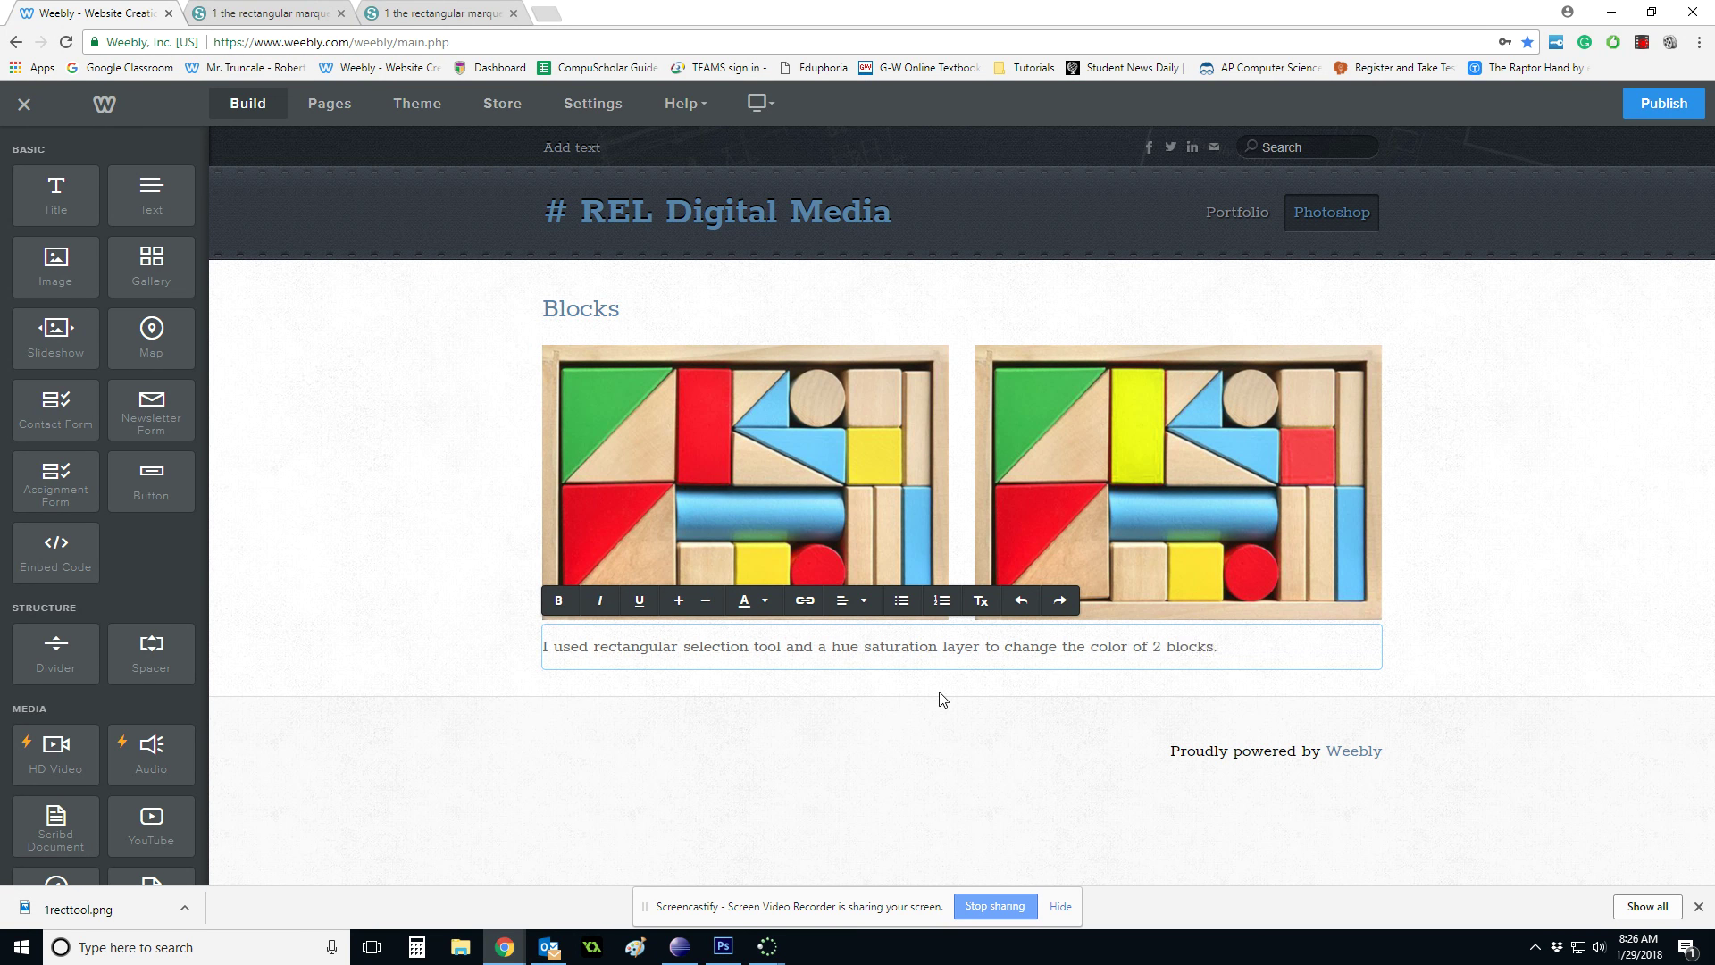
# Look through the rectangular marquee tutorial on Scribd for the tools and adjustments it names, and return to the Photoshop page in Weebly
pyautogui.click(254, 13)
pyautogui.scroll(3, 312, 308)
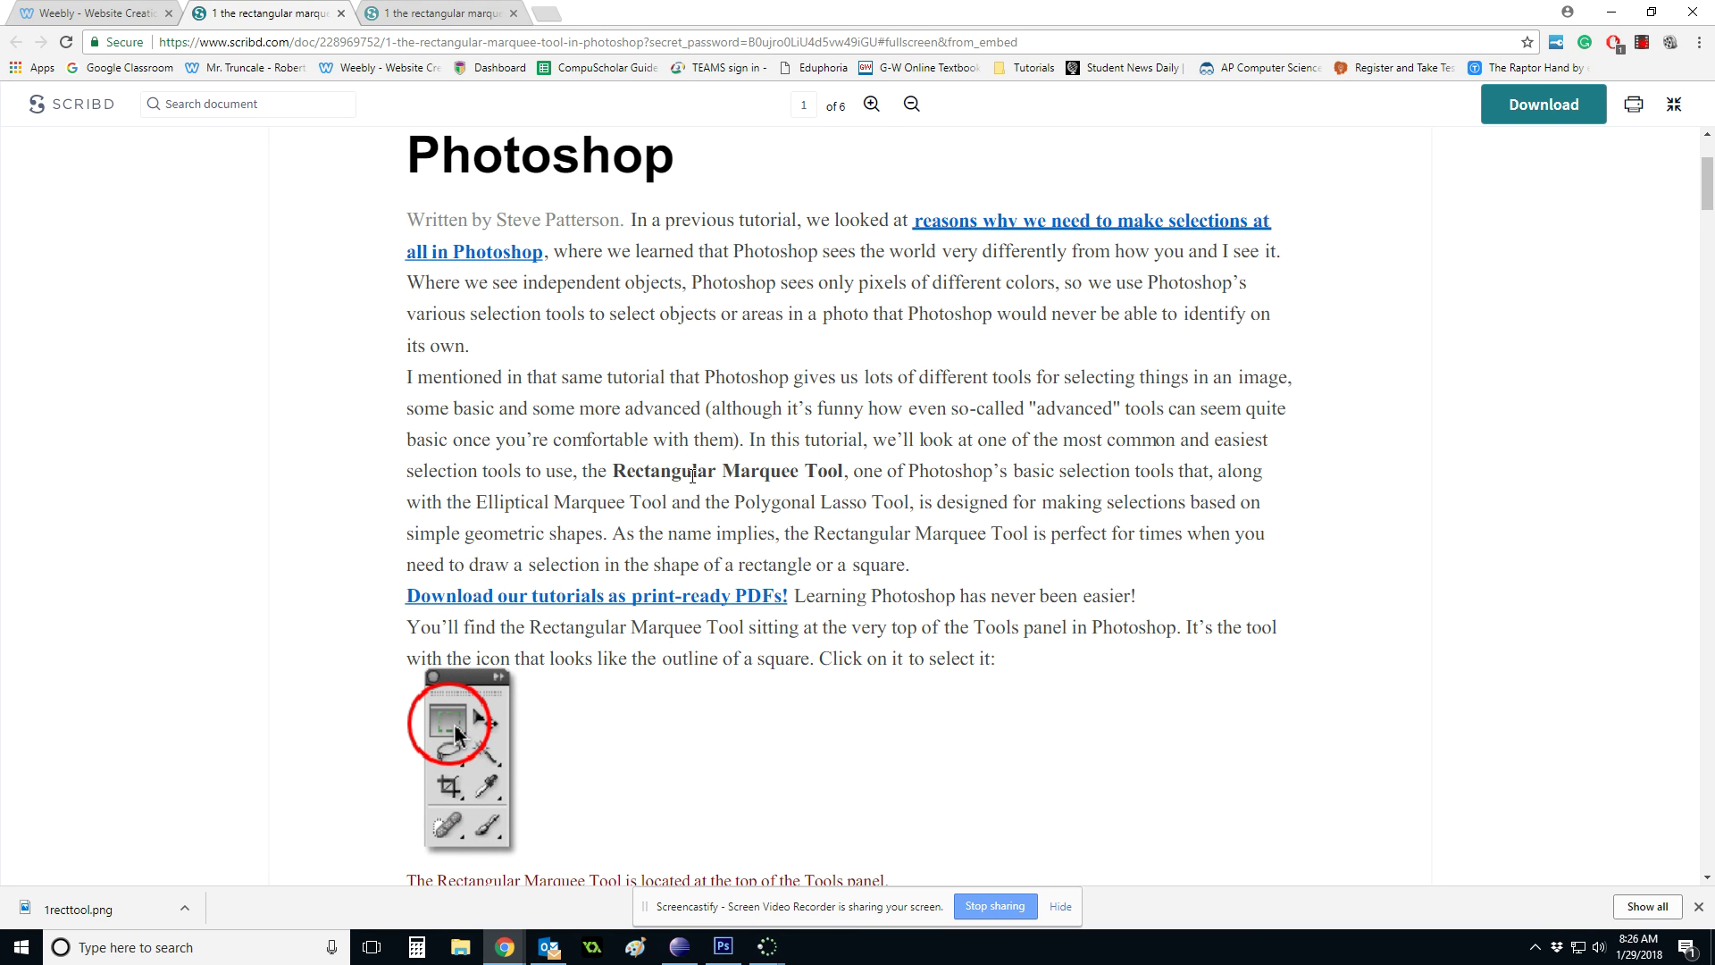
pyautogui.moveTo(842, 468); pyautogui.dragTo(608, 471)
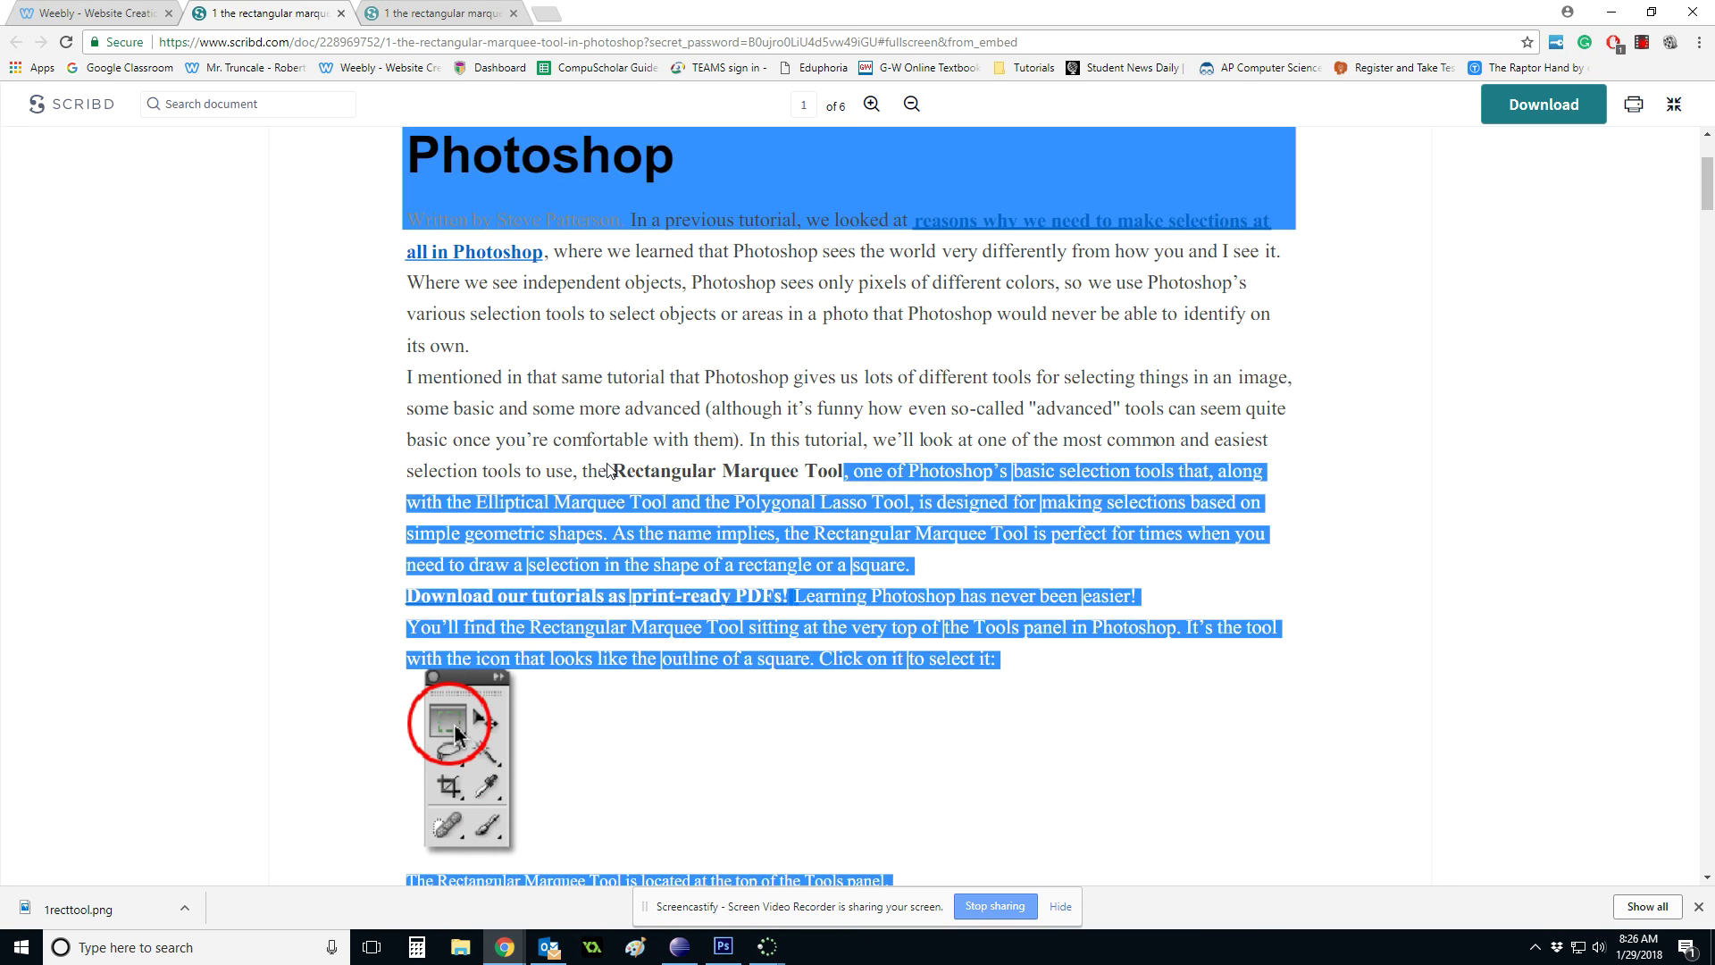
pyautogui.scroll(-7, 792, 490)
pyautogui.click(1083, 349)
pyautogui.scroll(-18, 969, 345)
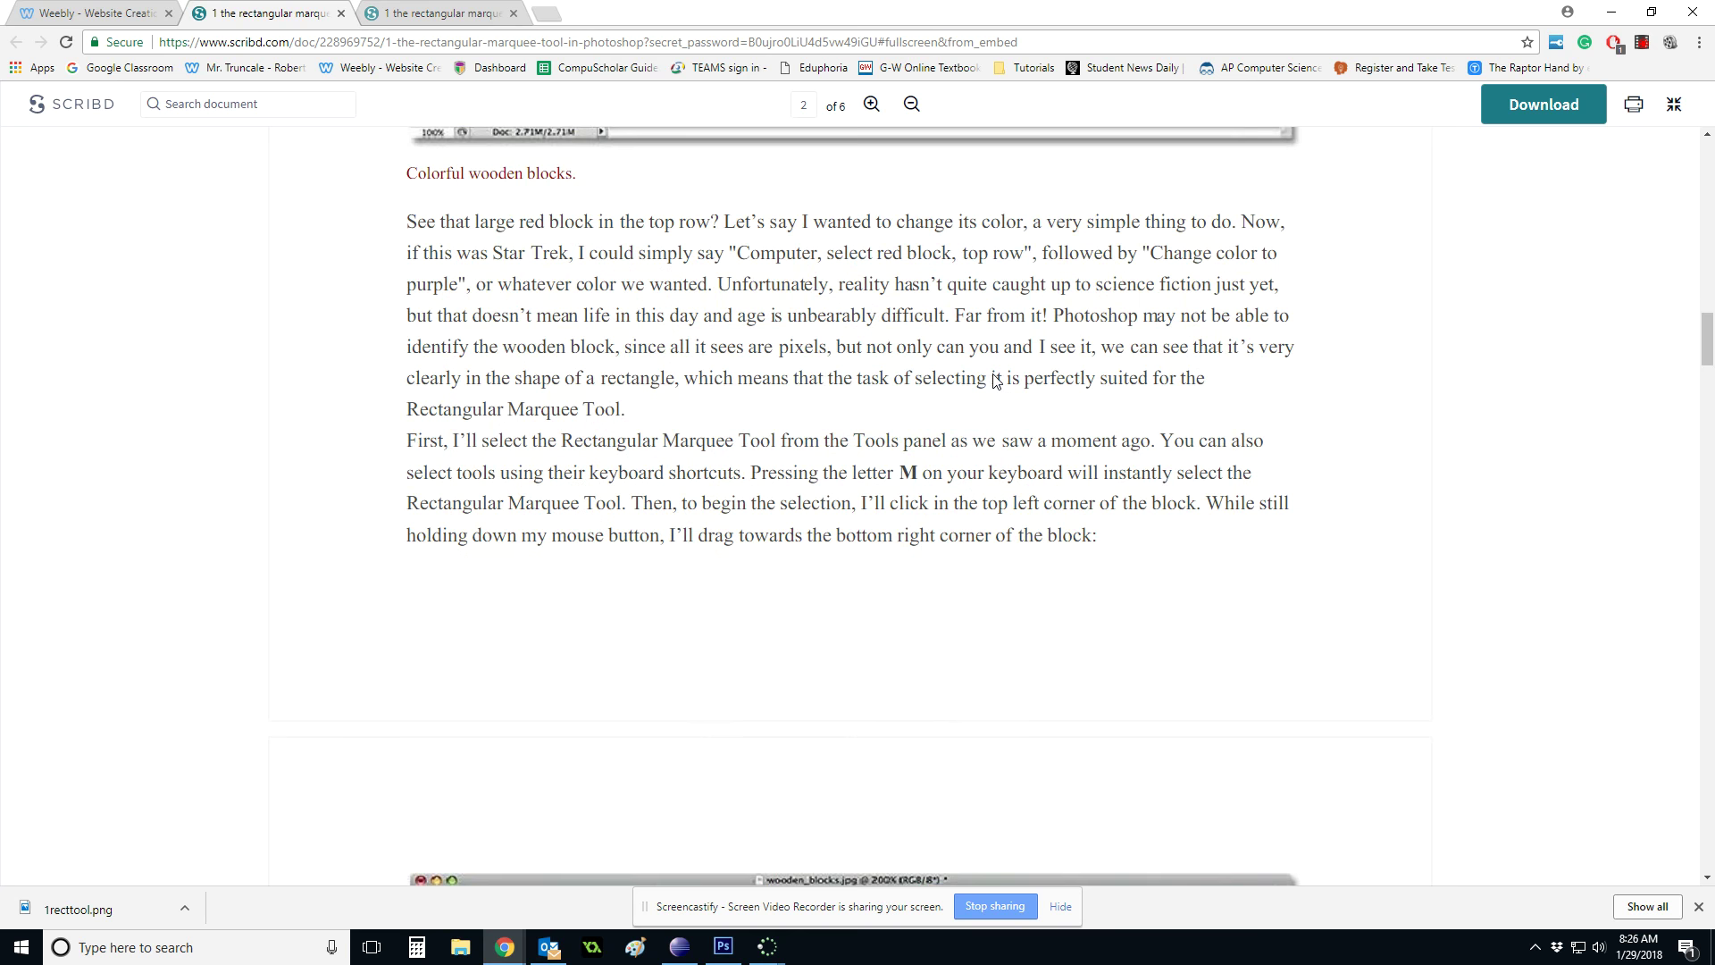
pyautogui.scroll(-15, 995, 375)
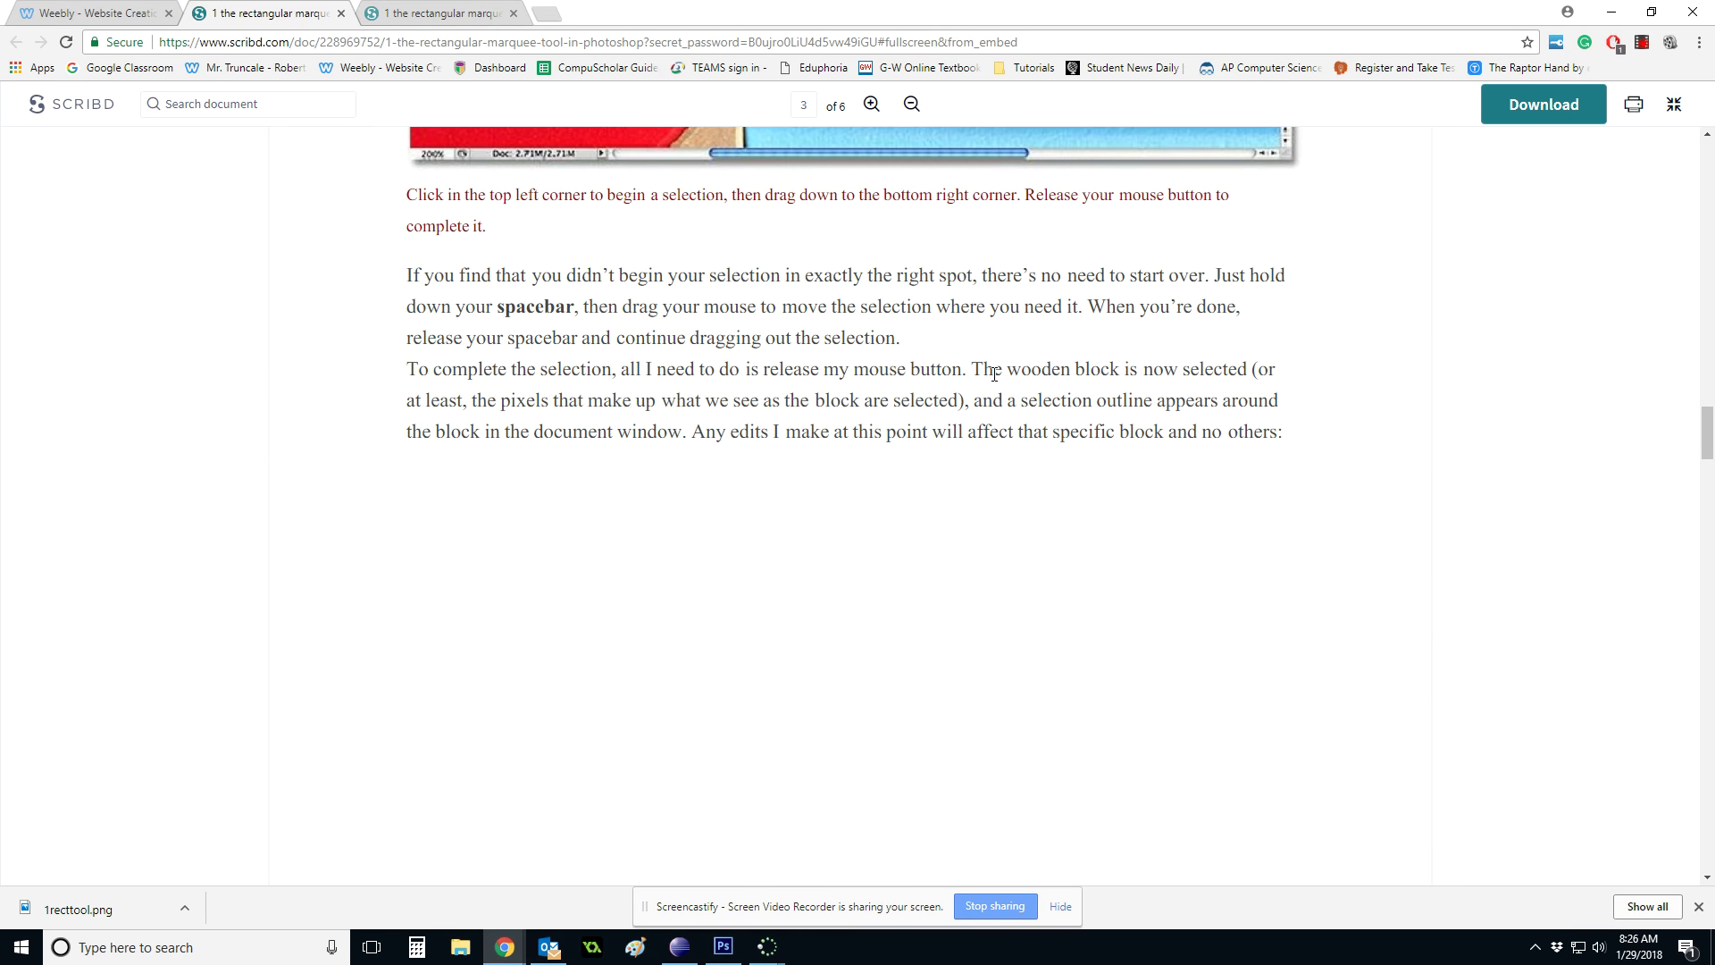
pyautogui.scroll(-10, 994, 374)
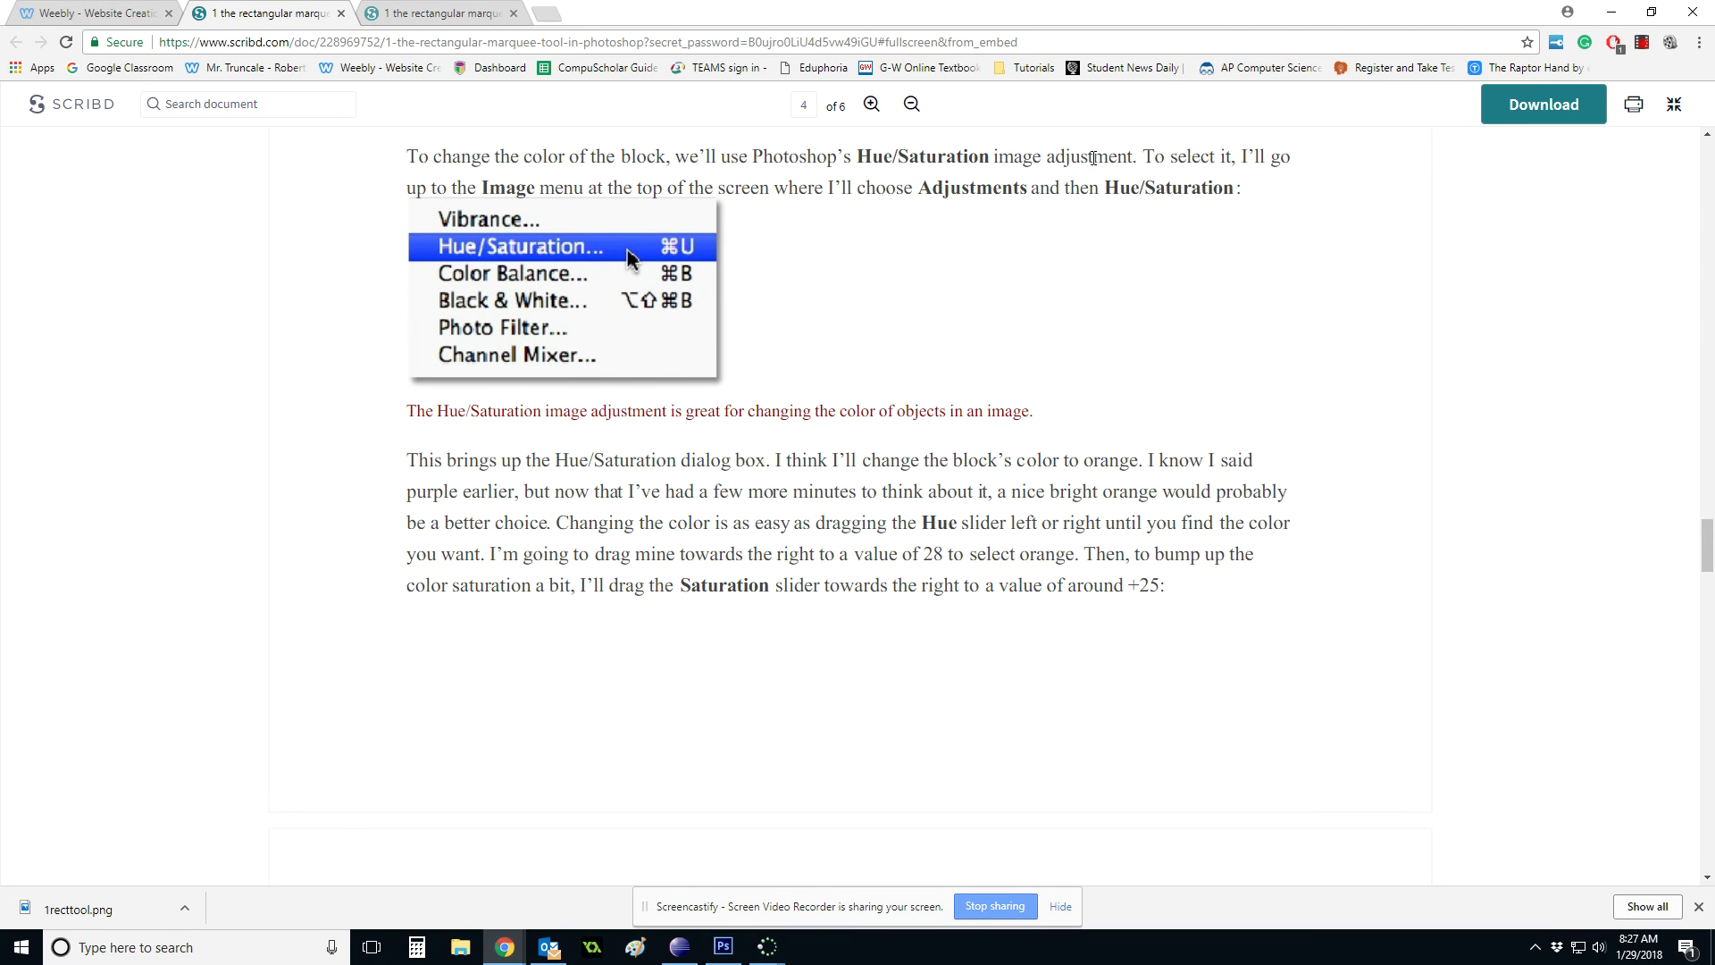
pyautogui.scroll(-10, 817, 483)
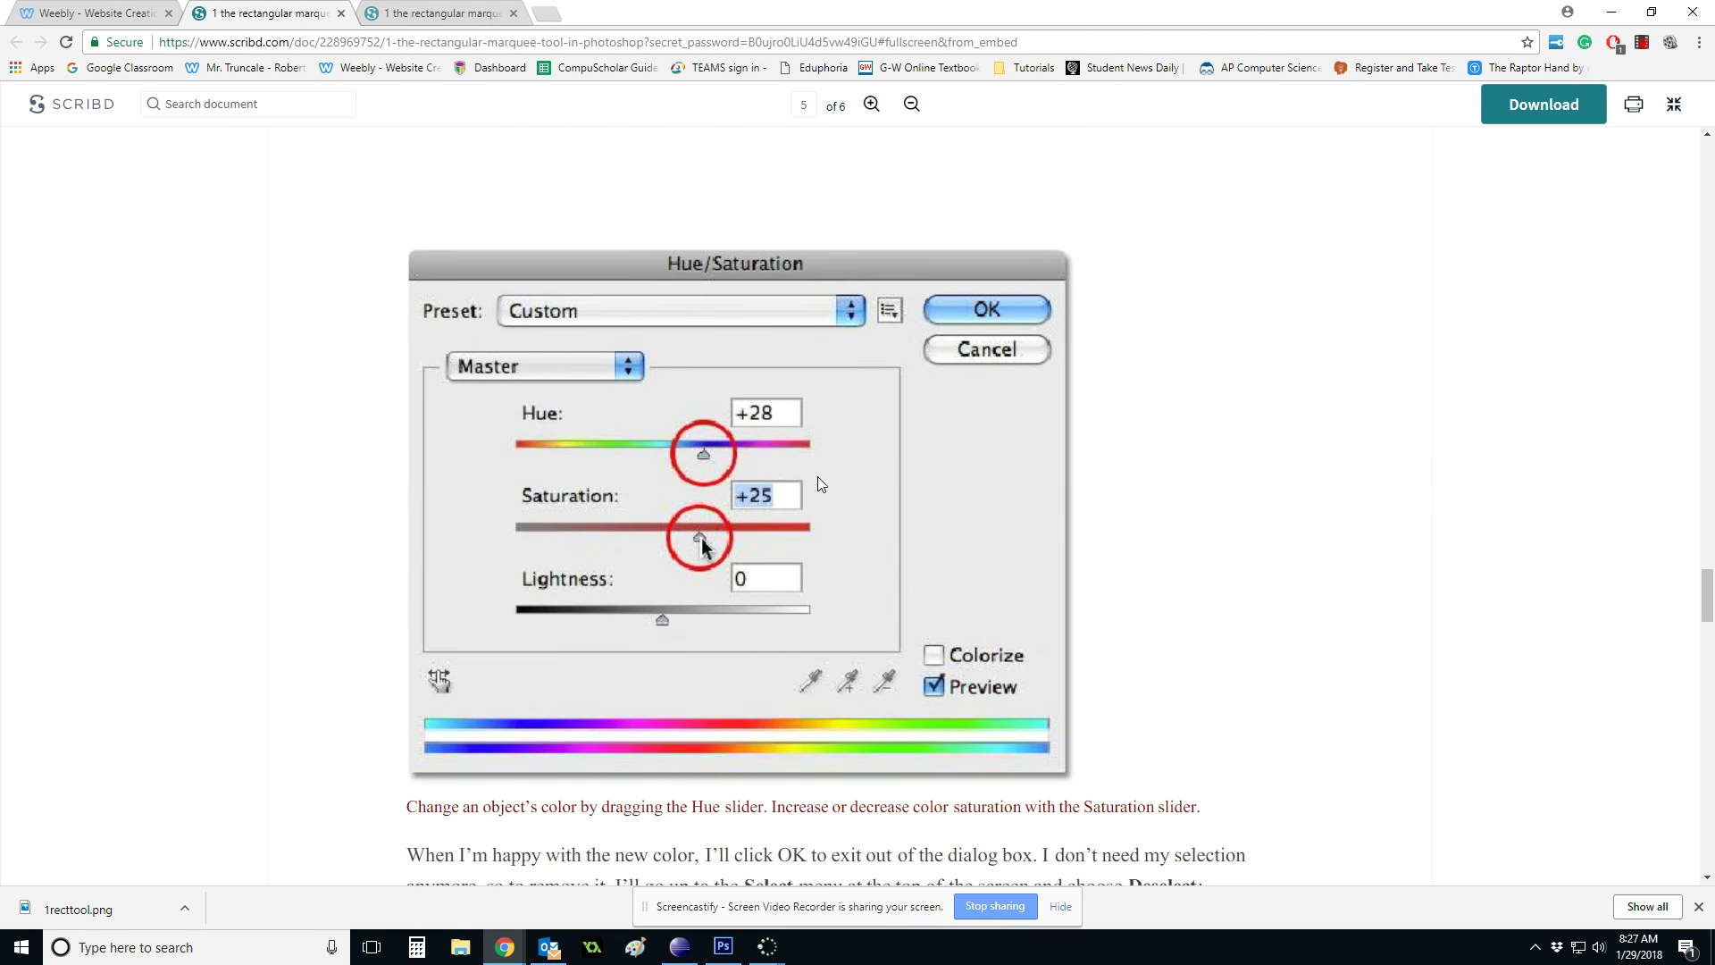
pyautogui.scroll(-7, 817, 482)
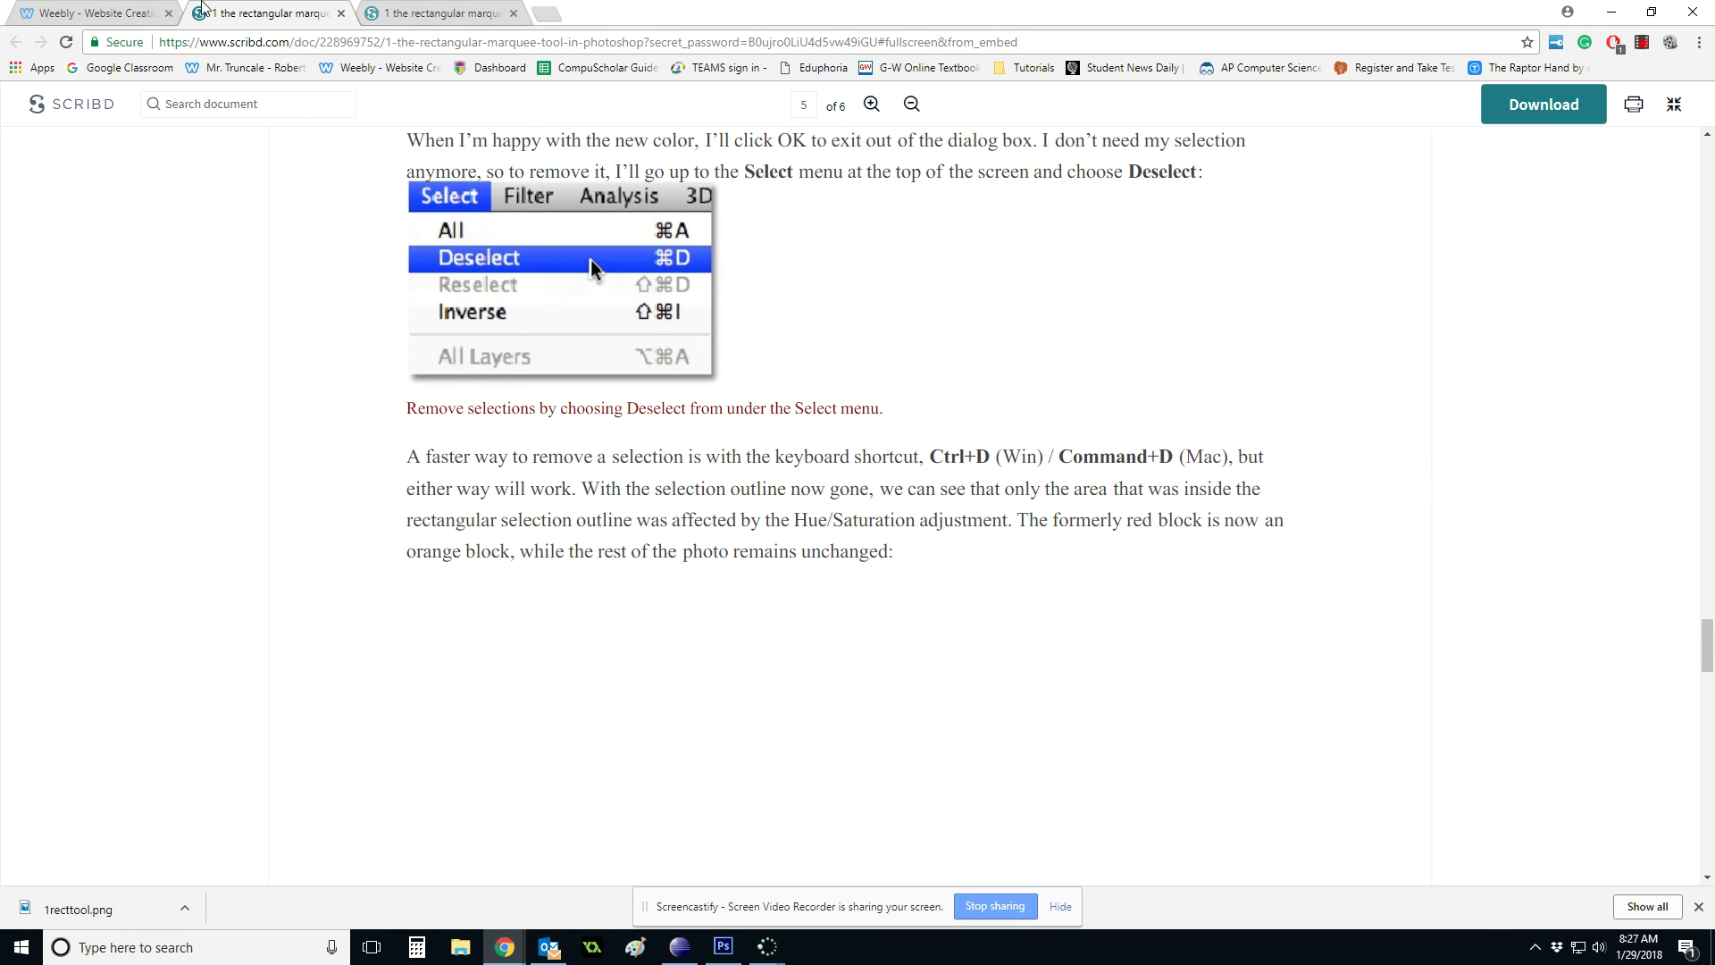
pyautogui.click(95, 9)
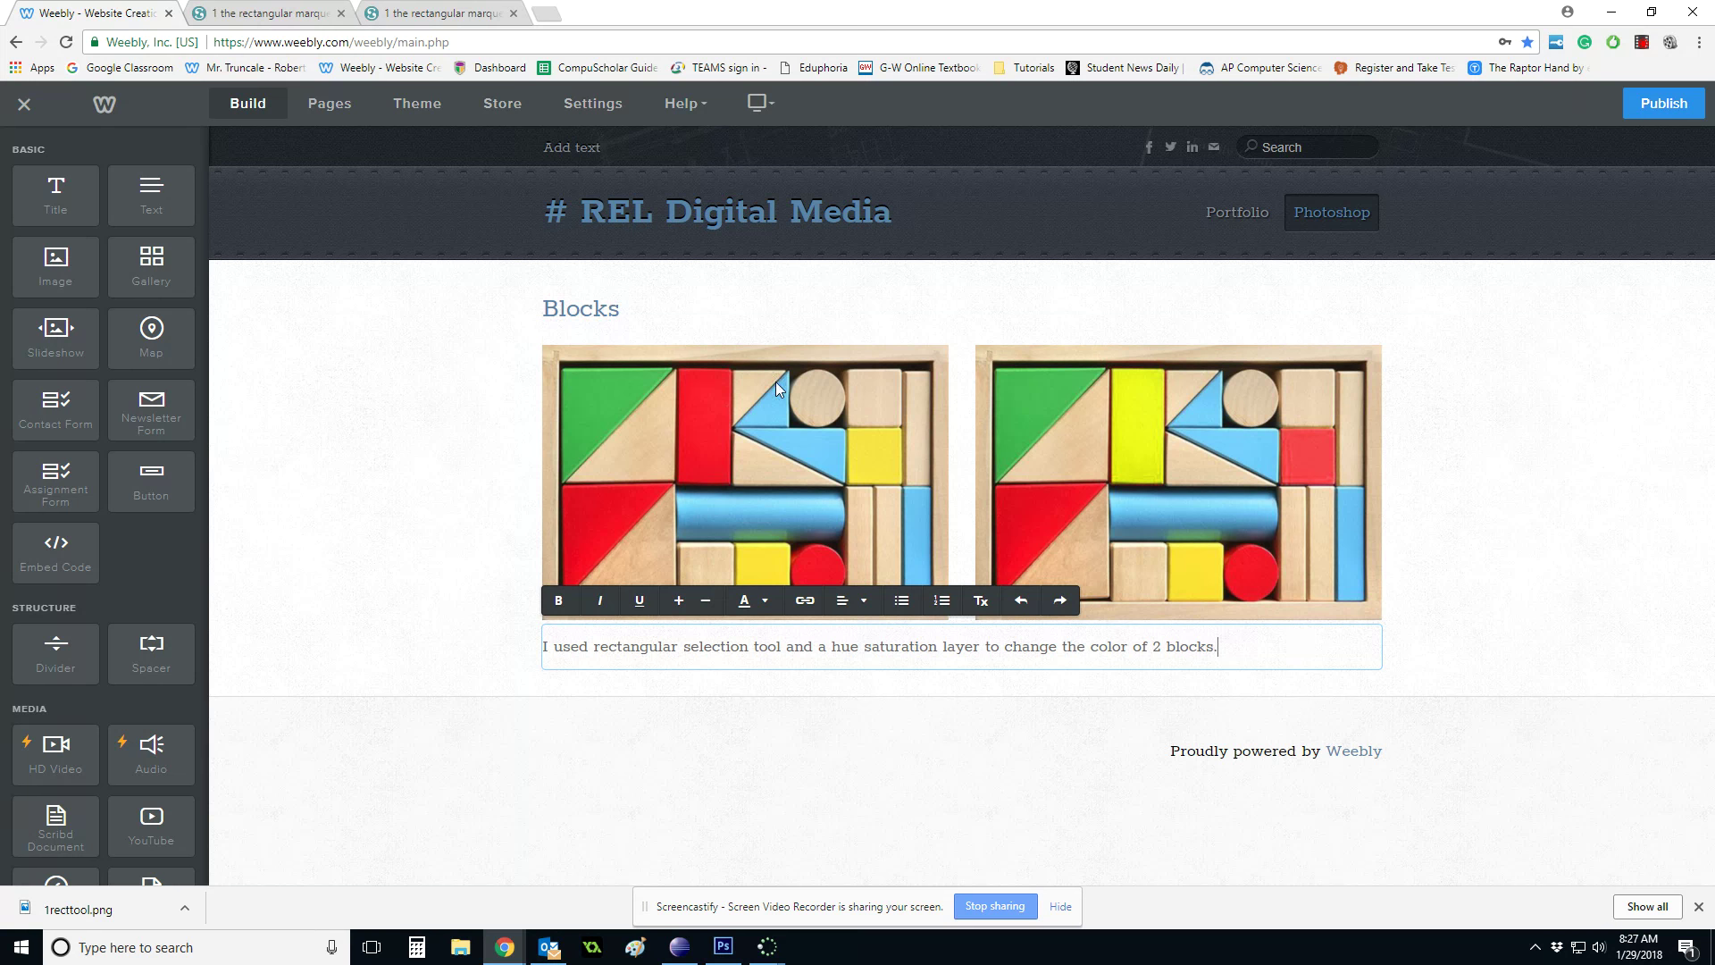
pyautogui.click(1434, 489)
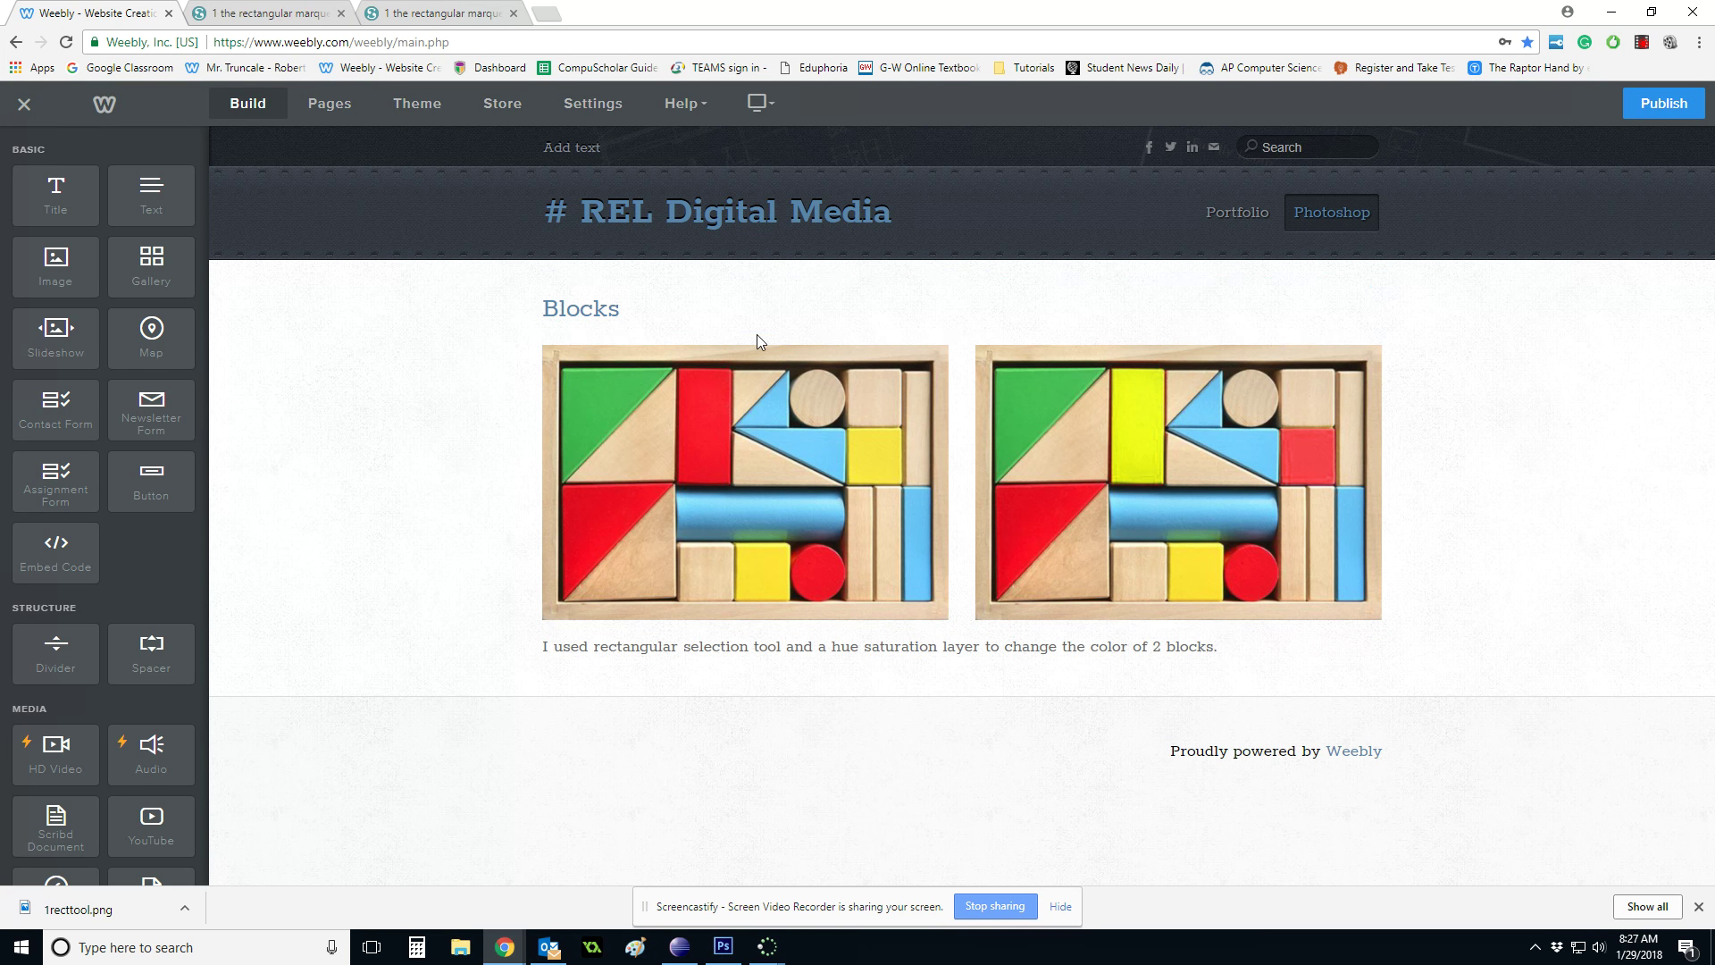
# Lay out a second project entry below the Blocks description with a title, two side-by-side image placeholders and a text element
pyautogui.moveTo(55, 192); pyautogui.dragTo(871, 679)
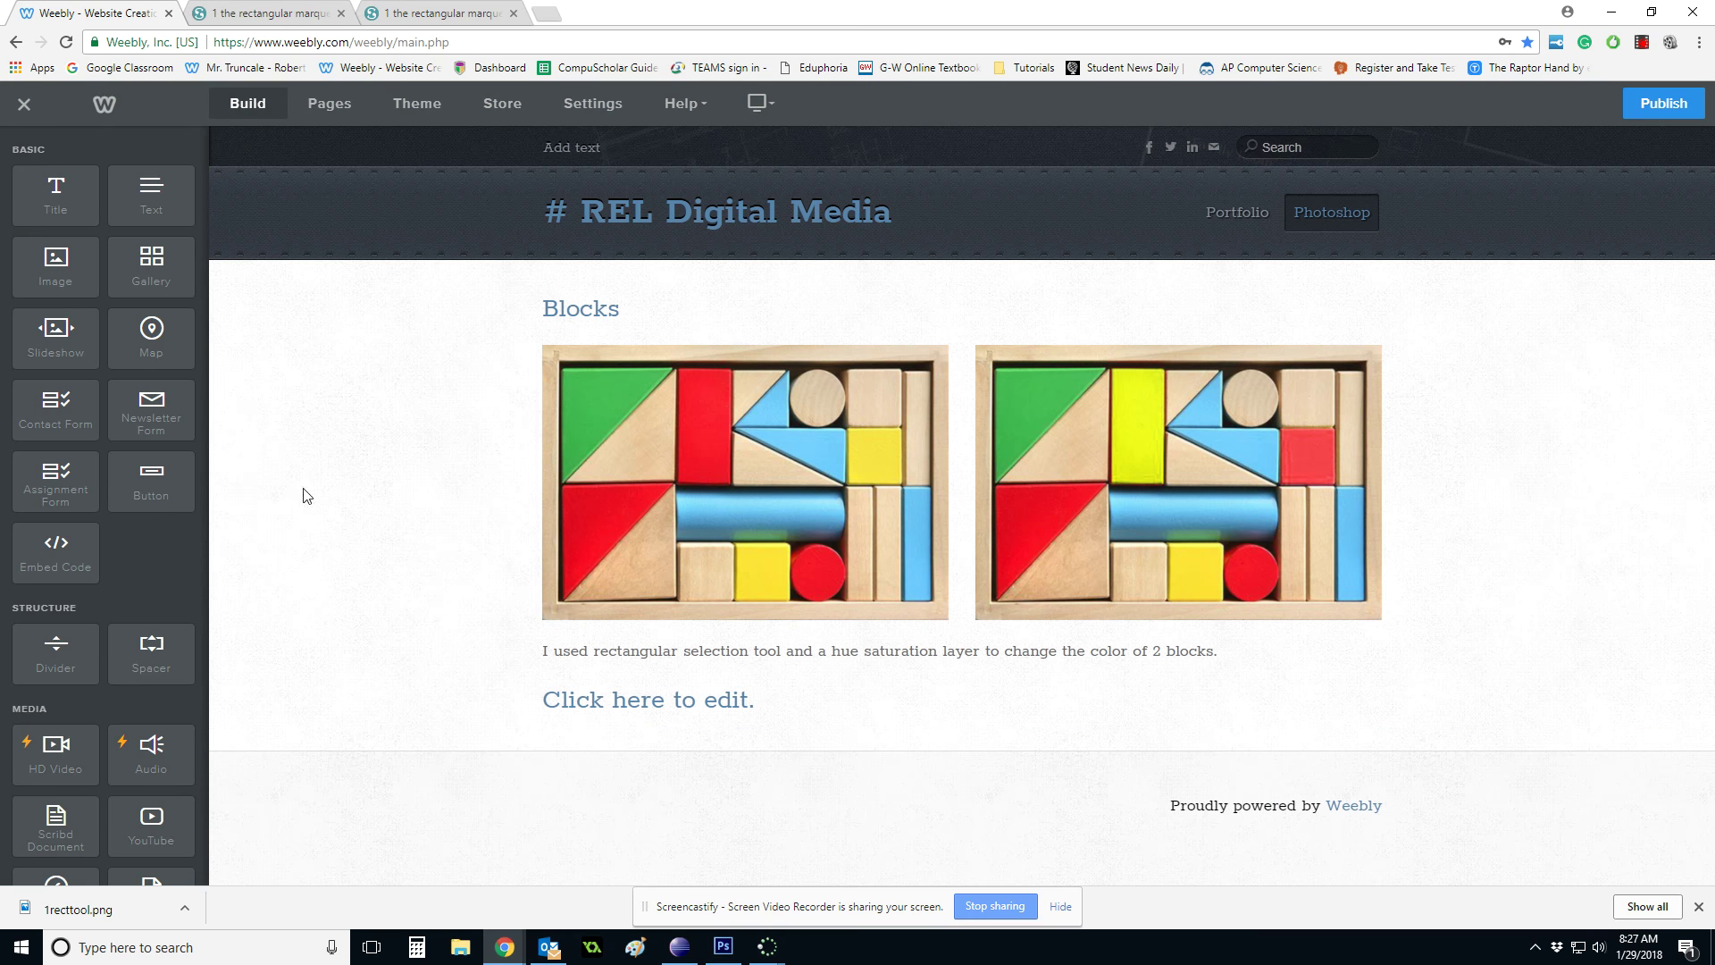
pyautogui.moveTo(140, 344); pyautogui.dragTo(953, 716)
pyautogui.moveTo(55, 263); pyautogui.dragTo(1344, 786)
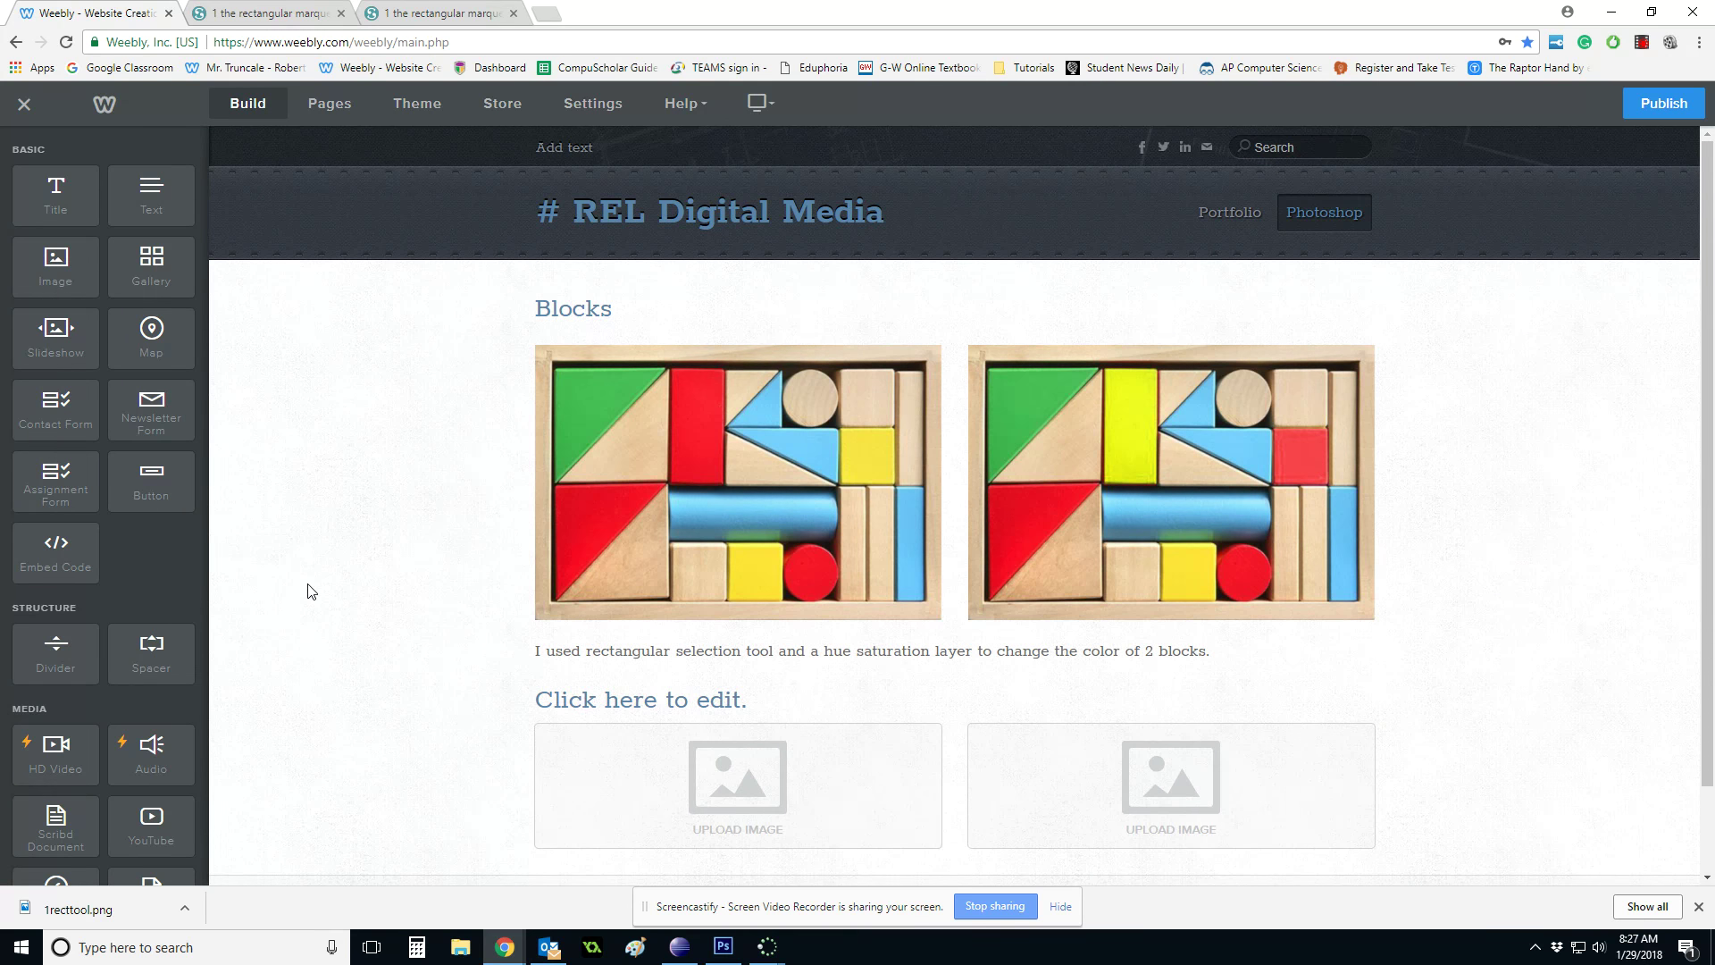
pyautogui.scroll(-2, 295, 598)
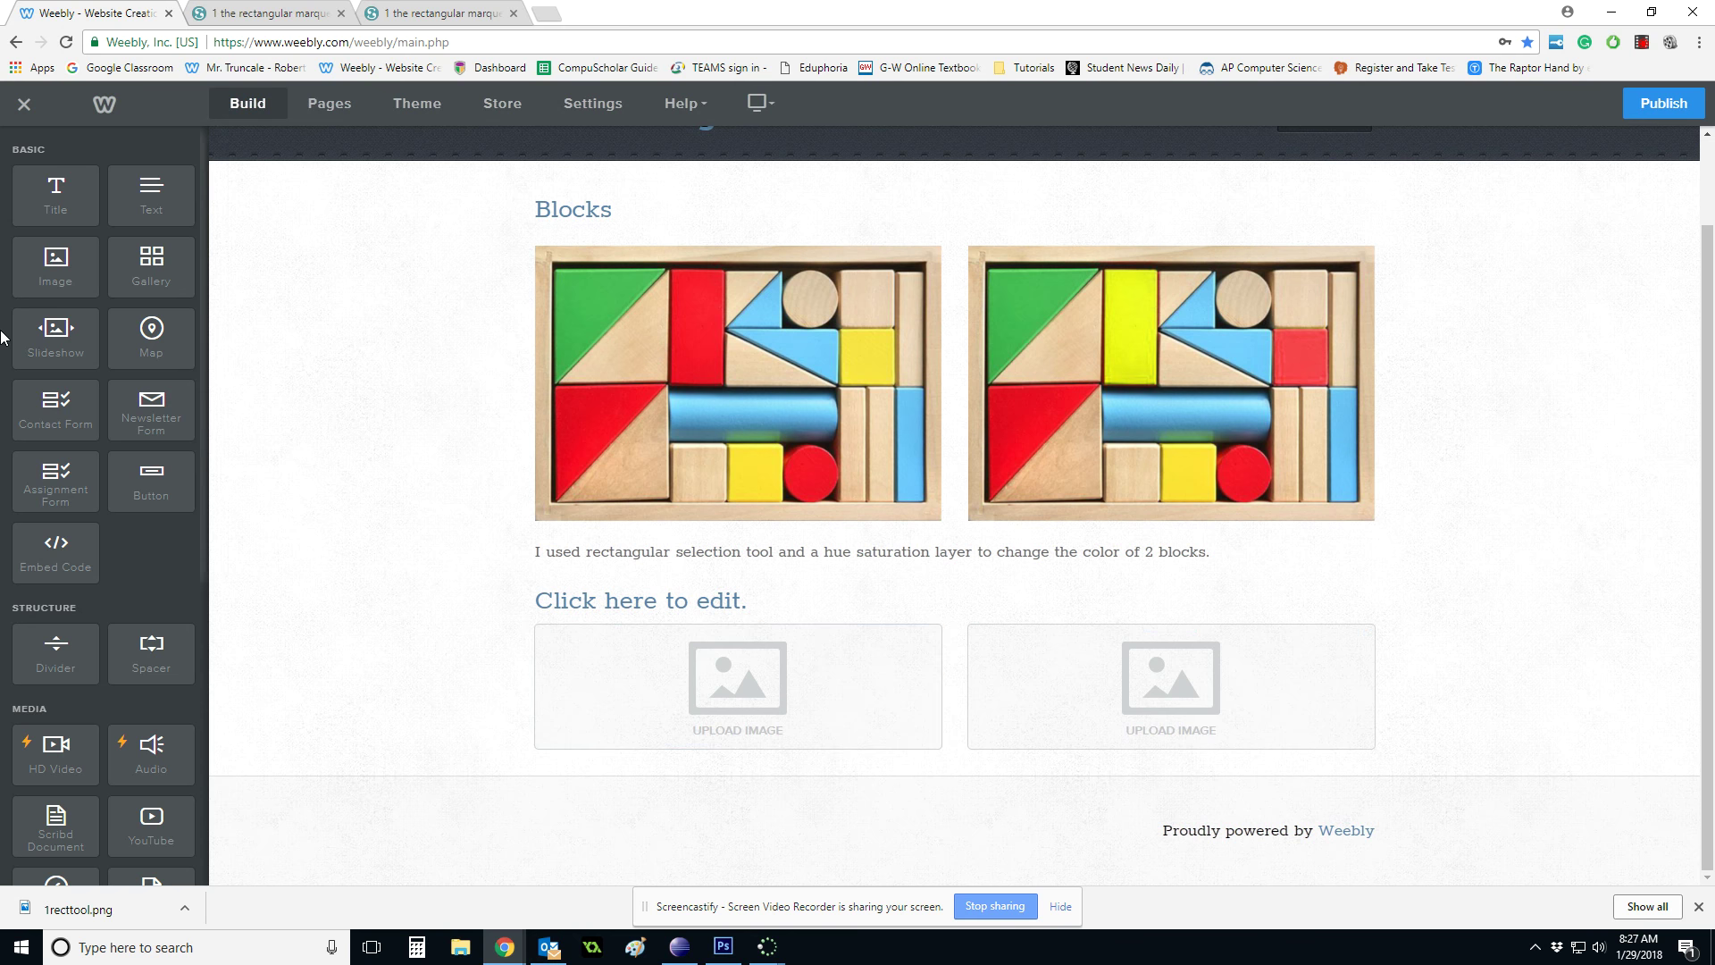
pyautogui.moveTo(388, 397); pyautogui.dragTo(921, 811)
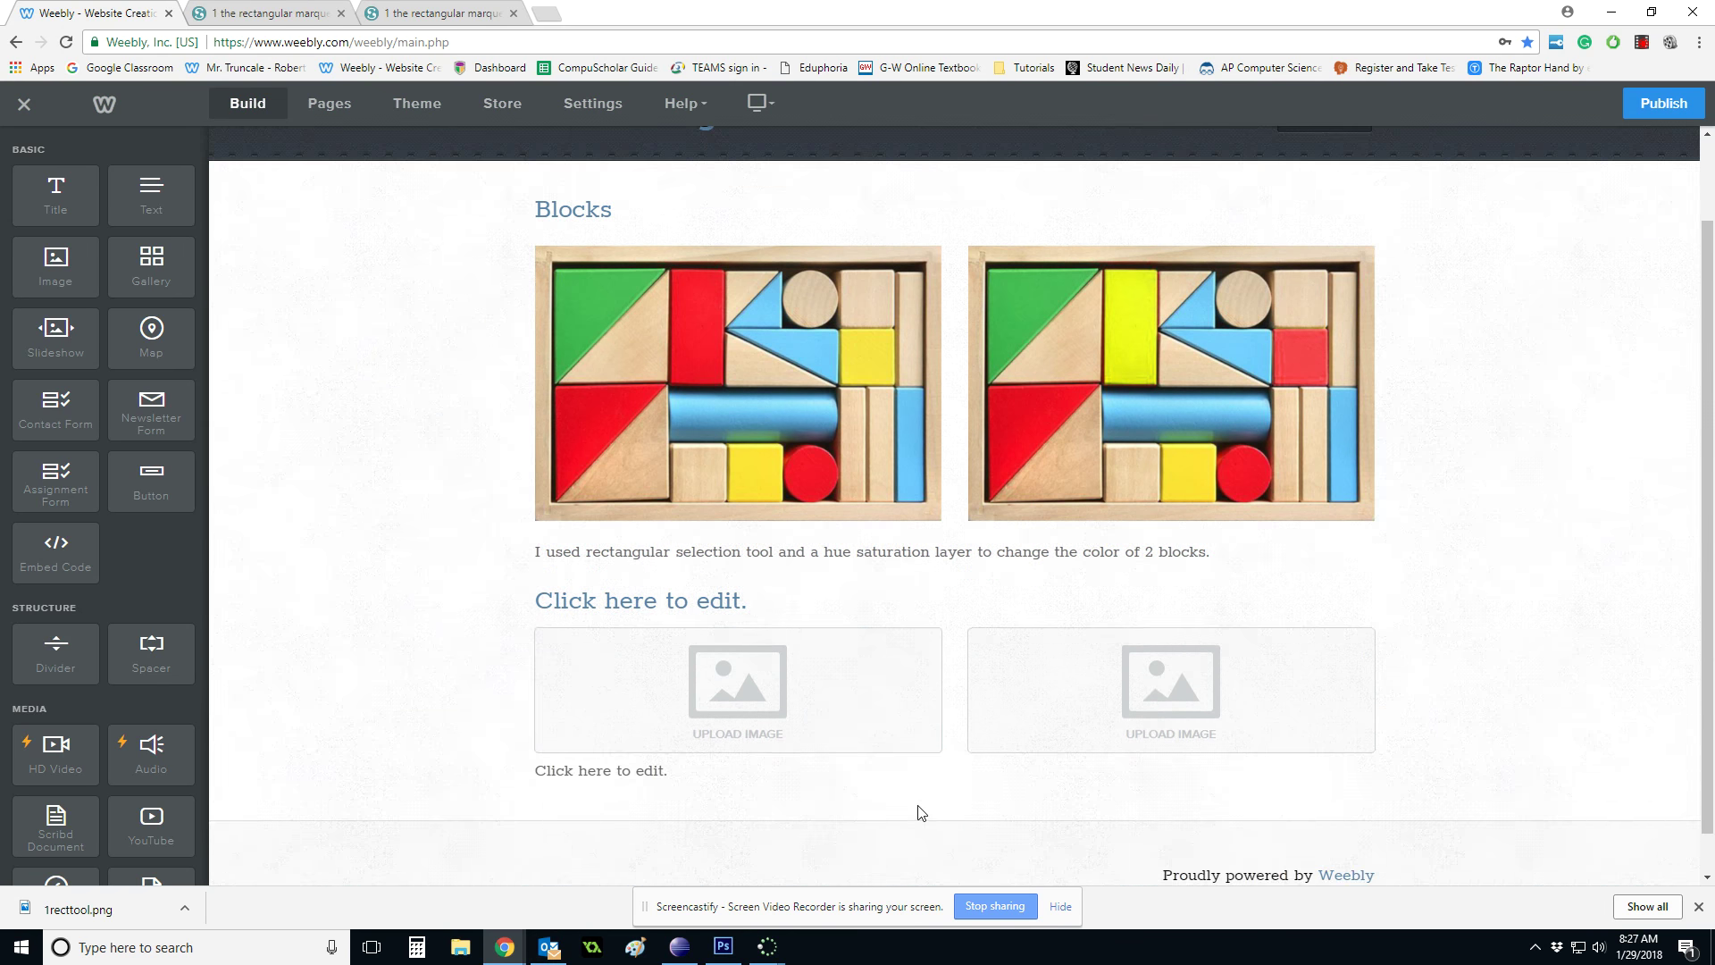